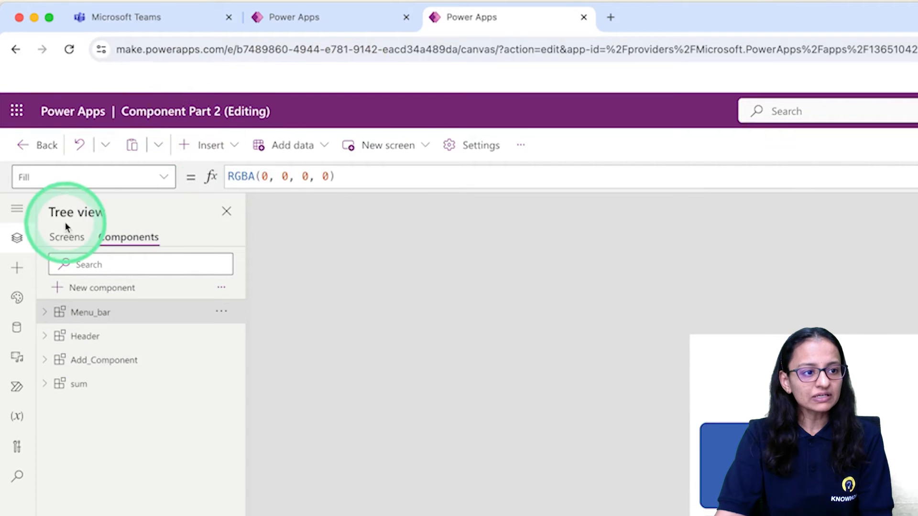
Compare the controls and custom components insertable on Component Part 2's Home screen with those offered in the Componant Demo app
left_click(67, 237)
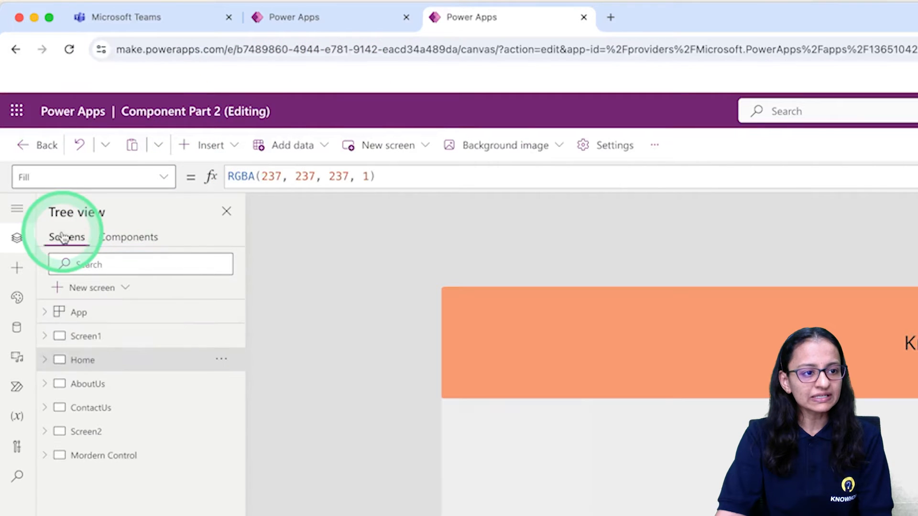
left_click(211, 146)
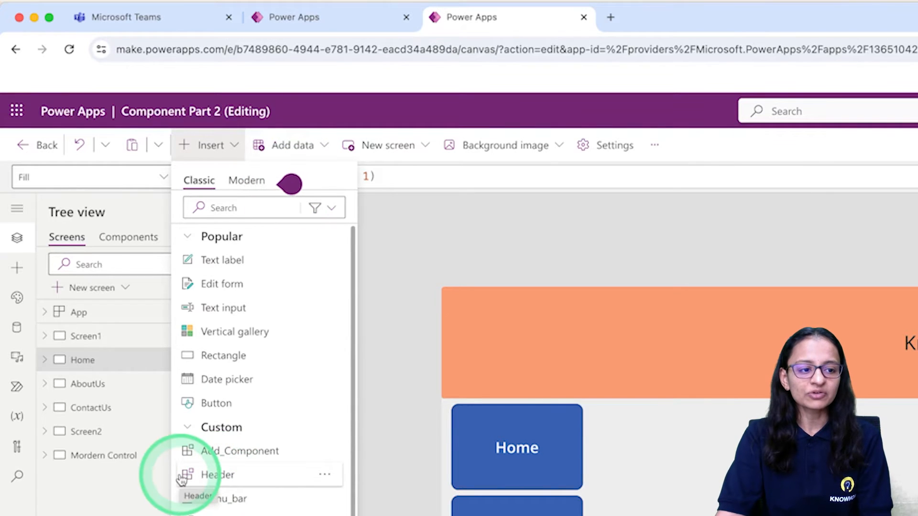
left_click(278, 17)
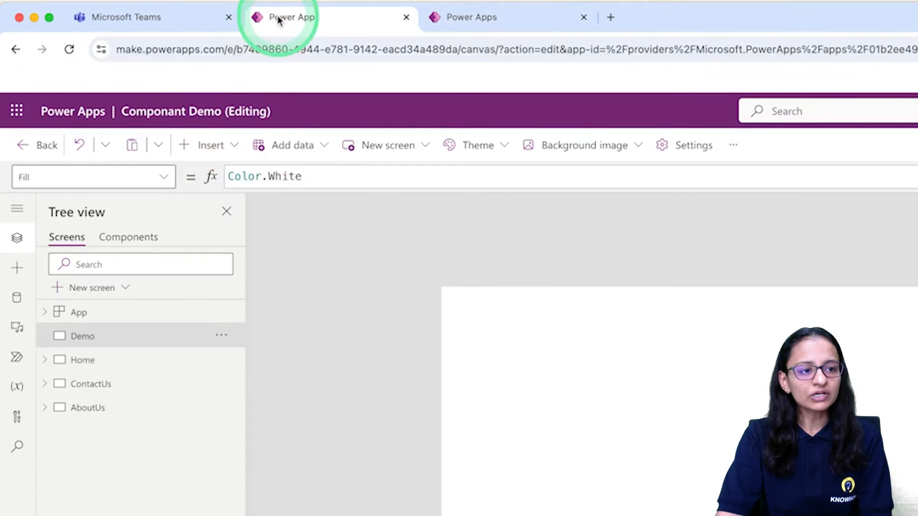
left_click(229, 154)
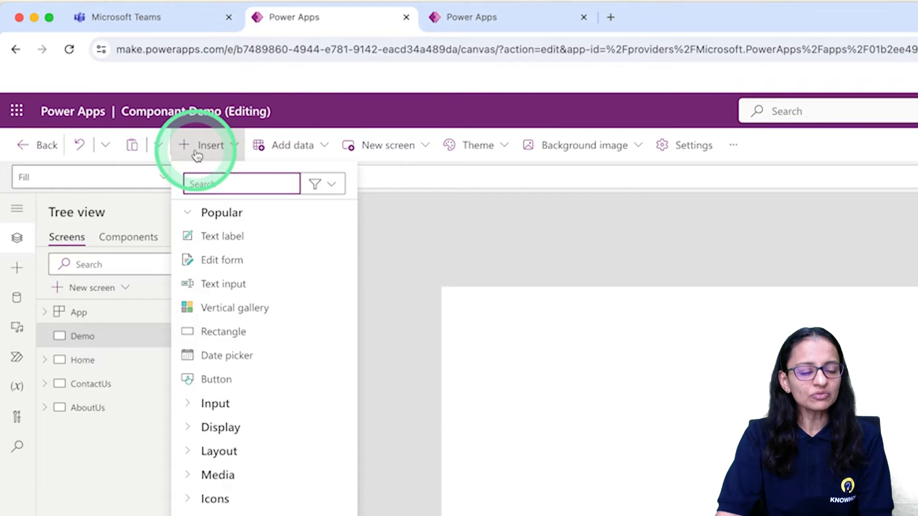
left_click(209, 261)
left_click(234, 415)
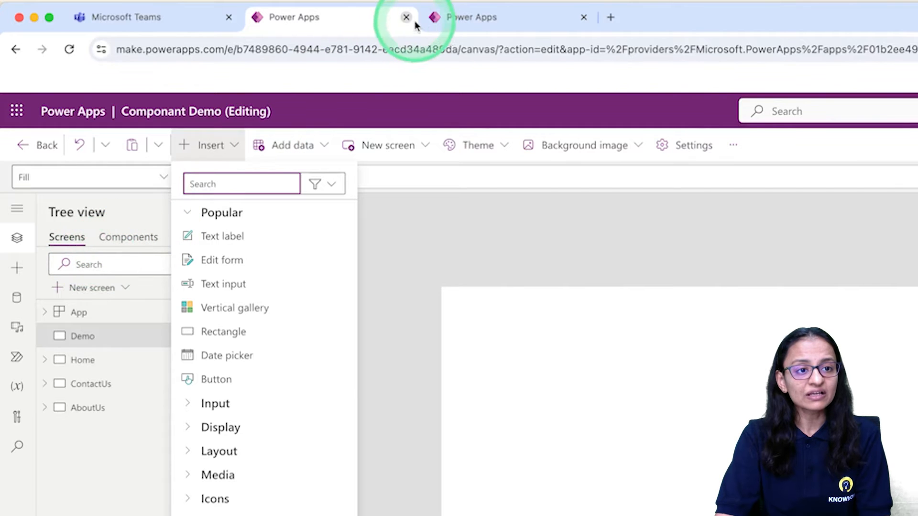
left_click(466, 22)
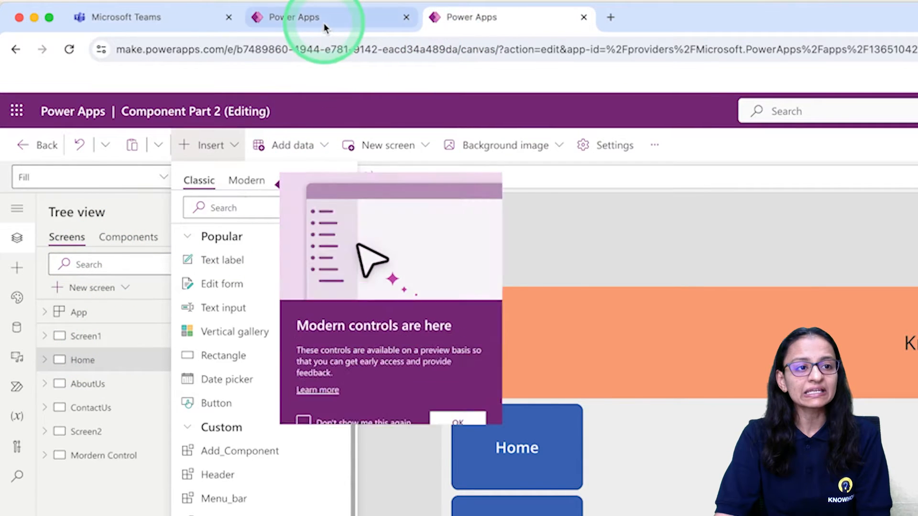
left_click(324, 26)
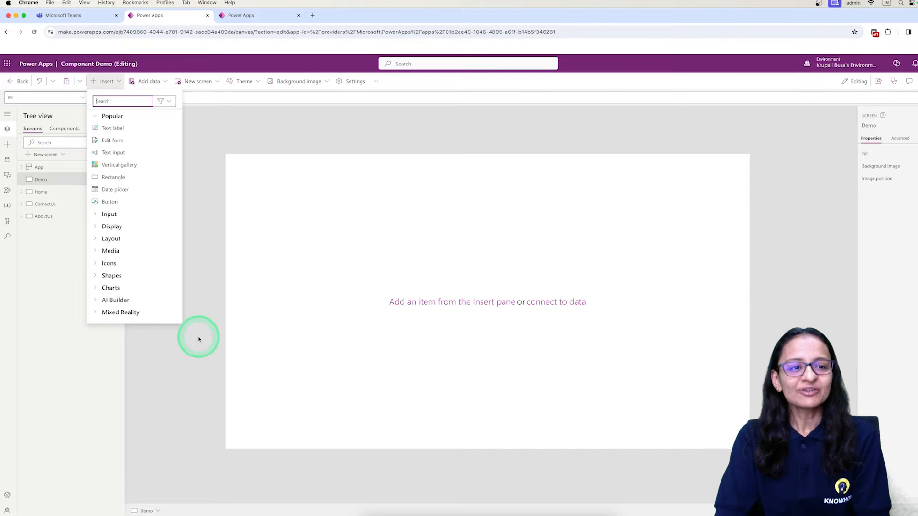
Return to the Component Part 2 app, dismiss the modern controls notice and close the list of insertable controls
left_click(257, 22)
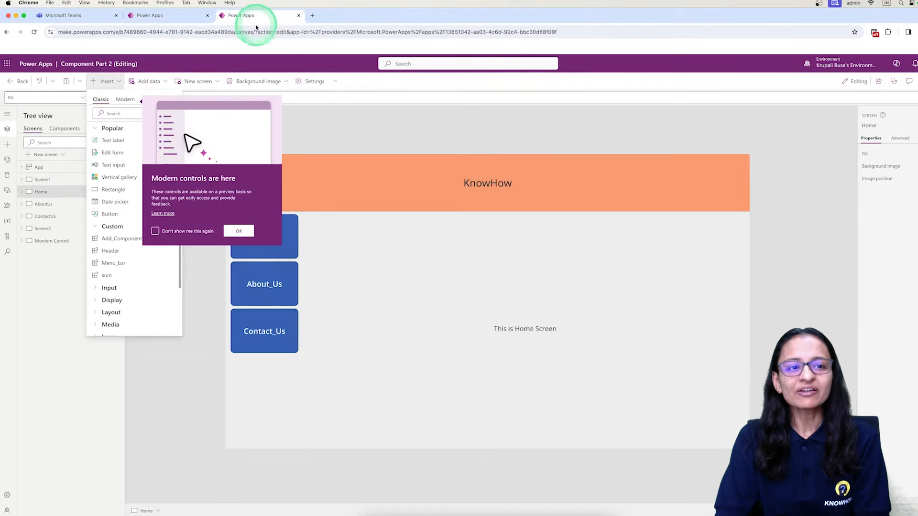
left_click(238, 230)
left_click(206, 336)
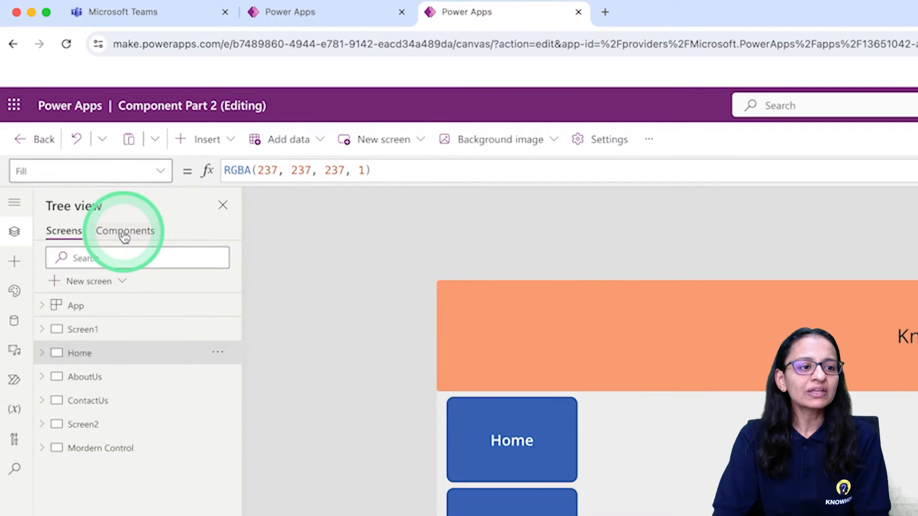
View the components defined in Component Part 2 and compare against the Componant Demo app
left_click(64, 131)
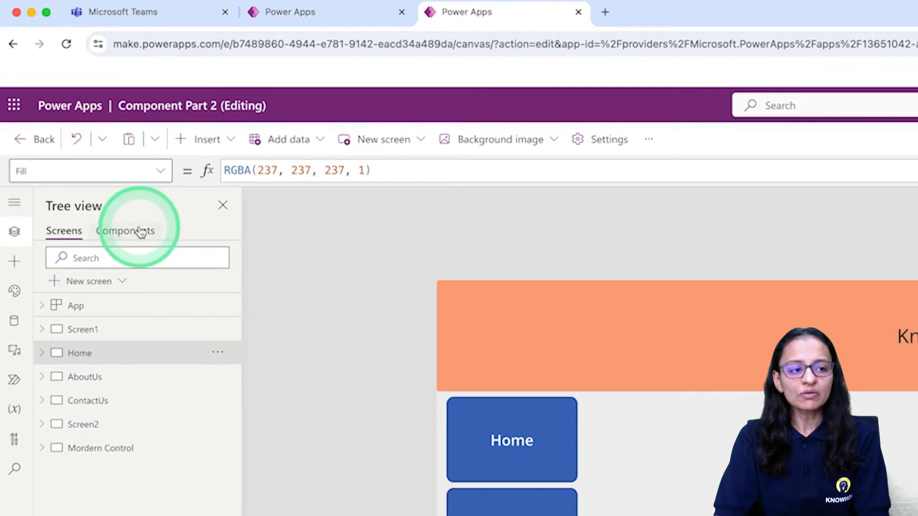
left_click(73, 130)
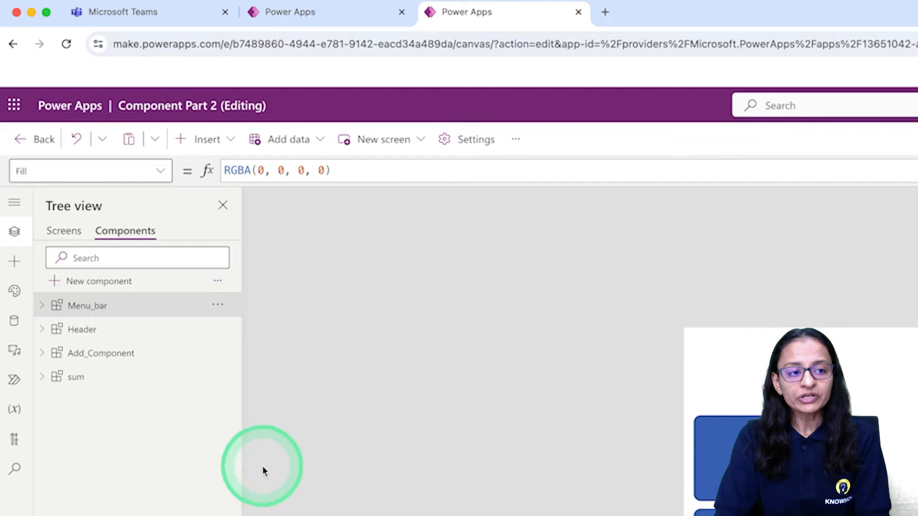
left_click(296, 12)
left_click(471, 19)
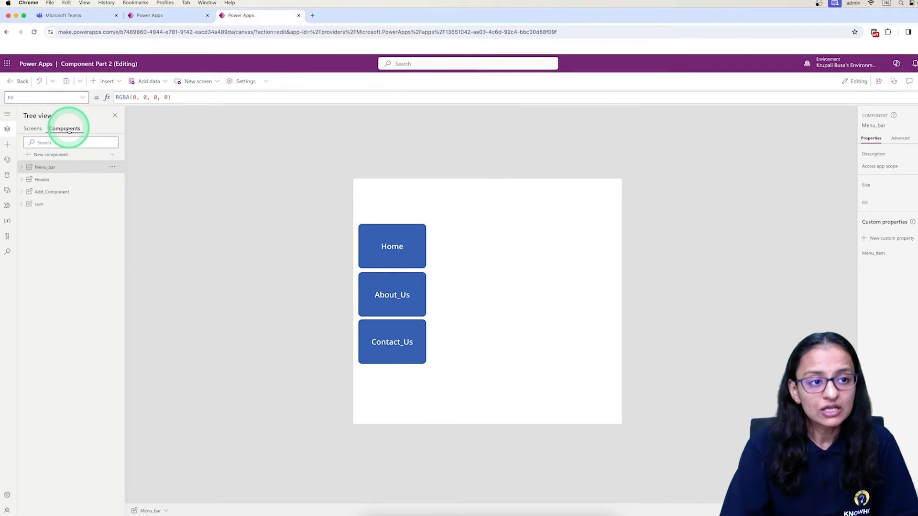
Leave the Componant Demo editor and open the Discover page with all Power Apps features
left_click(152, 16)
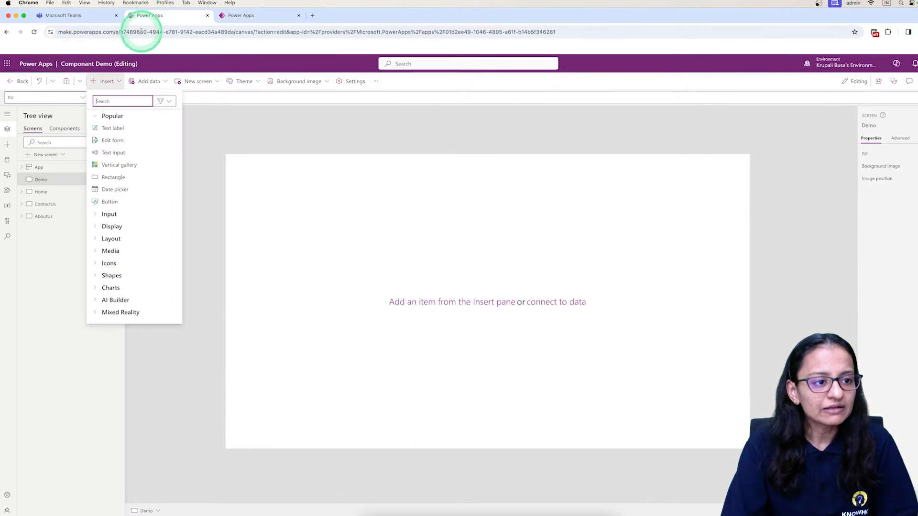
left_click(20, 82)
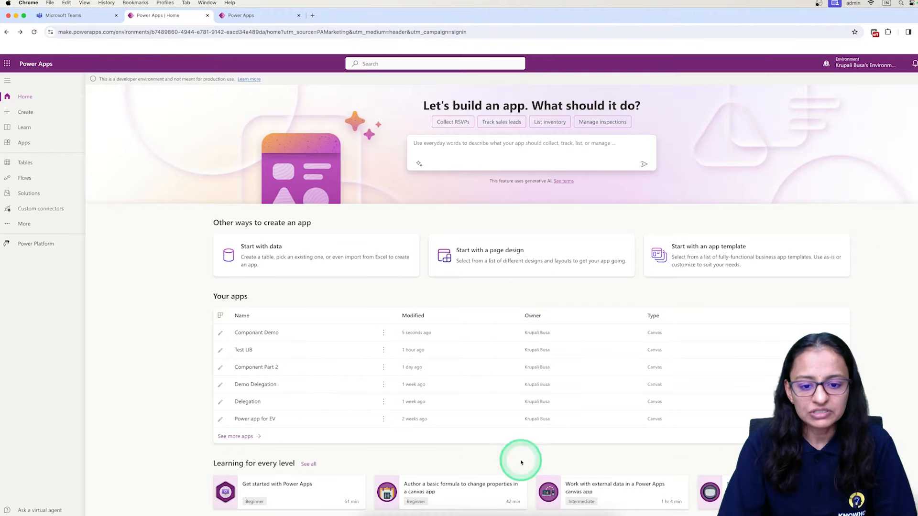
left_click(24, 224)
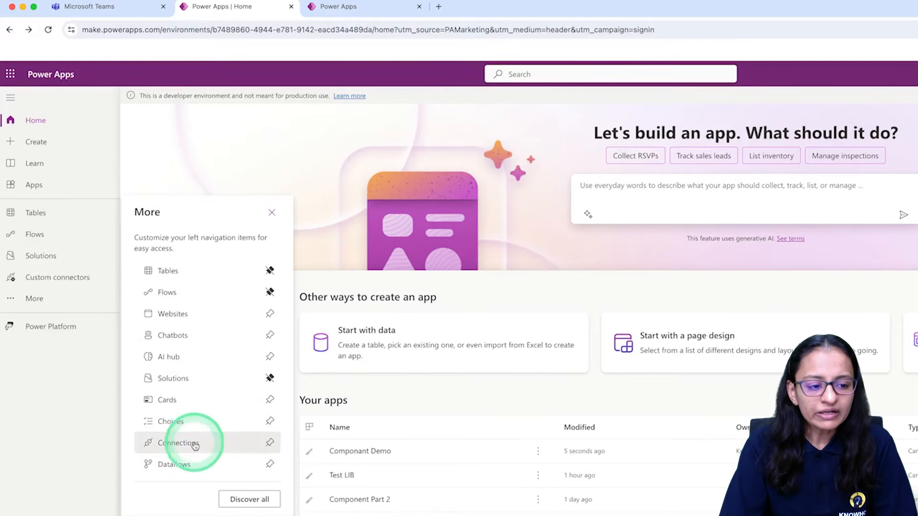
left_click(247, 500)
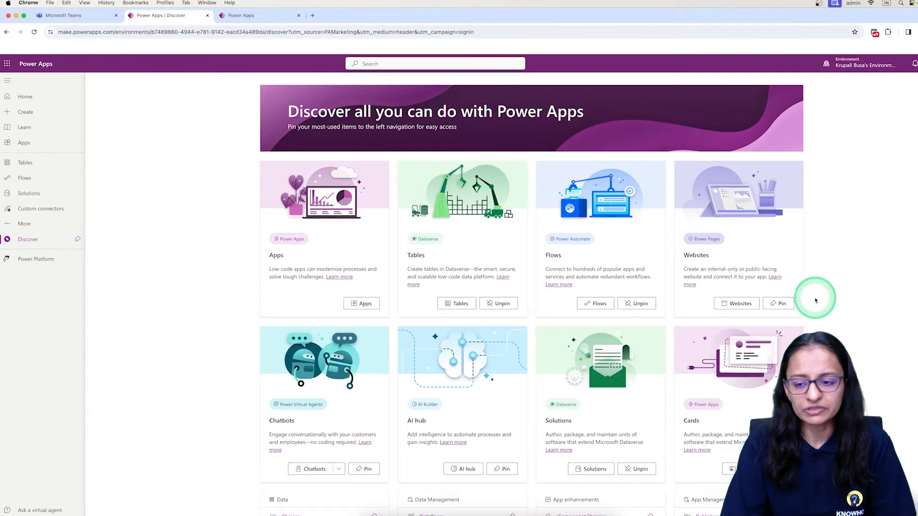
Pin Component libraries from the app enhancements to the navigation and open the component libraries page
scroll(829, 289, "down", 6)
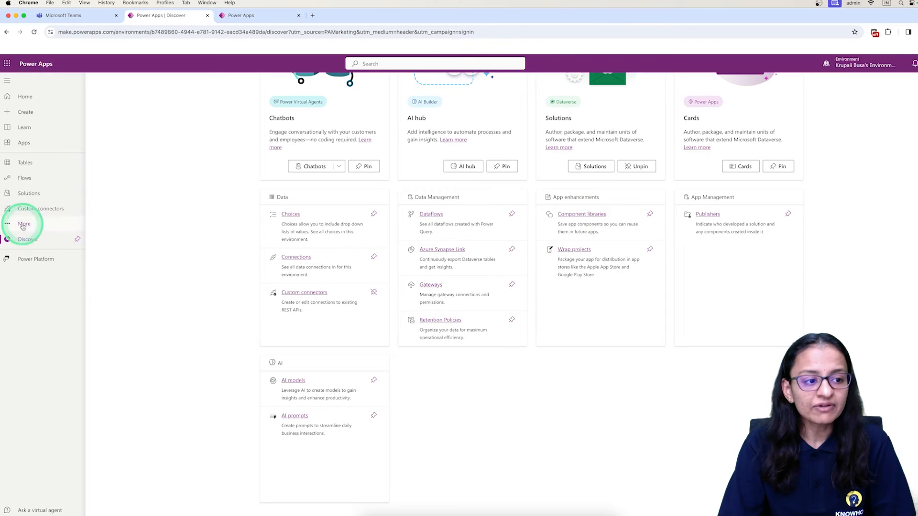
left_click(650, 215)
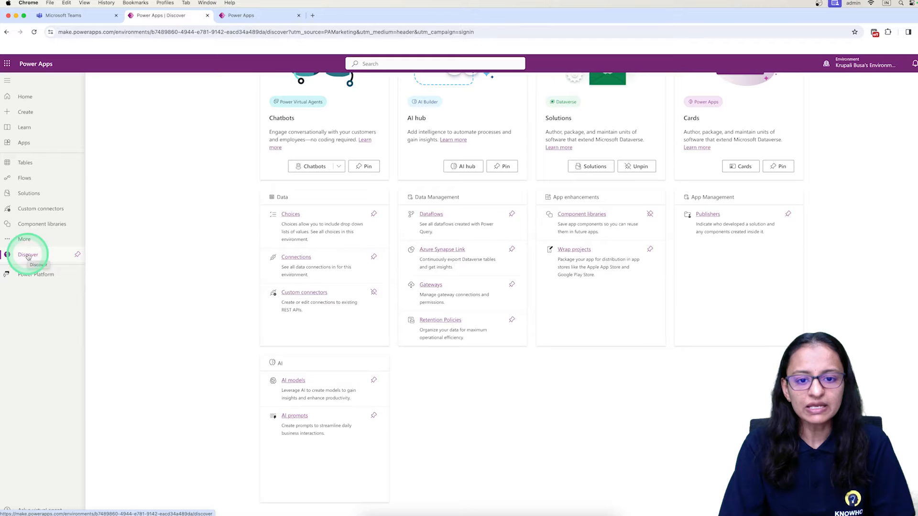
left_click(583, 214)
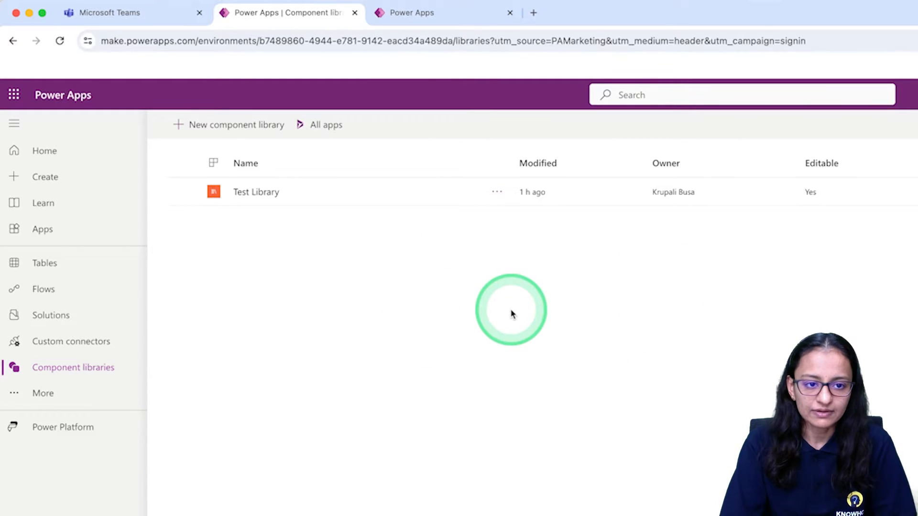
Open Test Library for editing and view its FeedBack and Header components
left_click(246, 131)
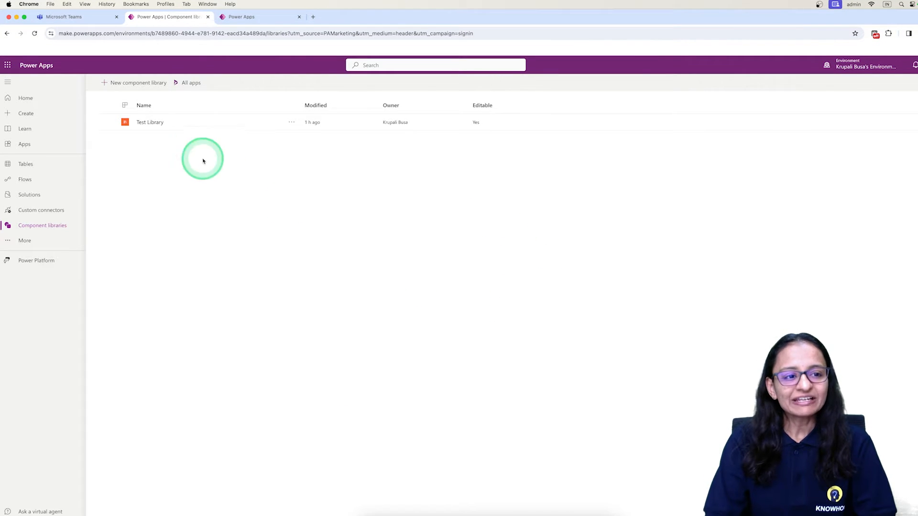
left_click(150, 123)
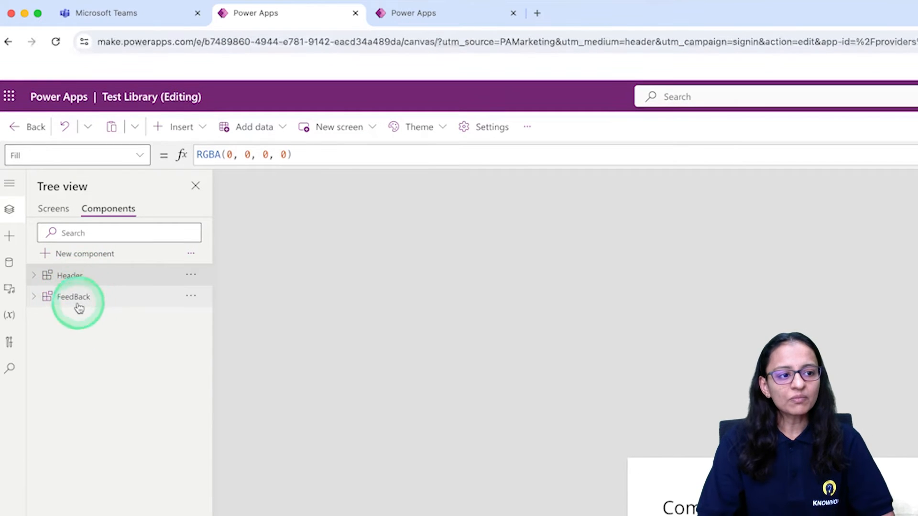
left_click(79, 305)
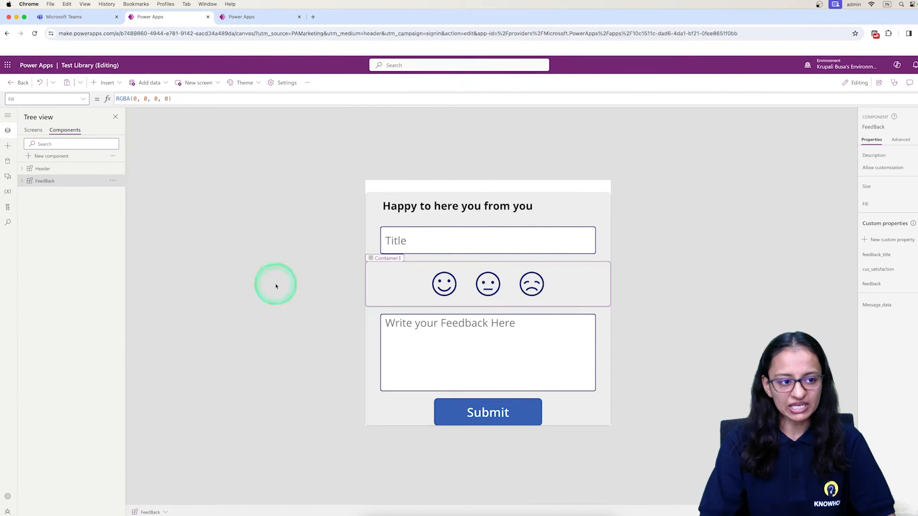
left_click(47, 170)
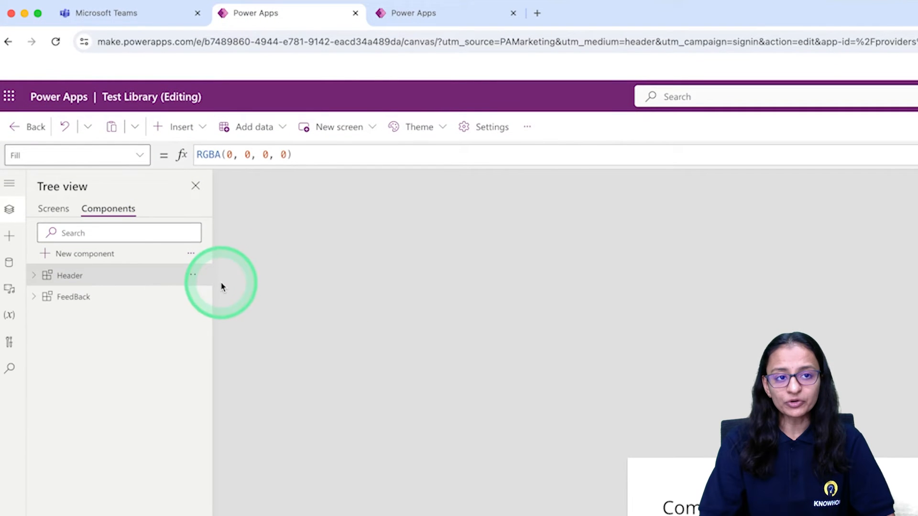
In the Component Part 2 app, open the list of library components available for import
left_click(406, 13)
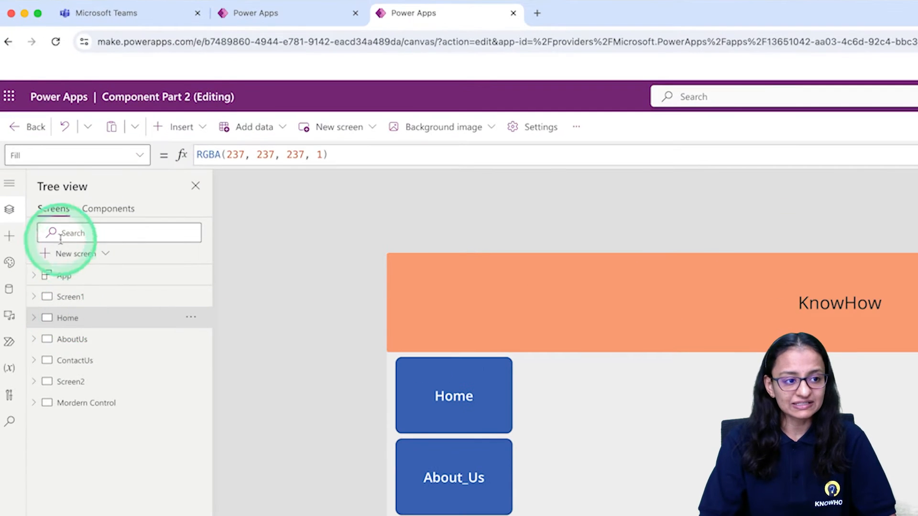
left_click(9, 236)
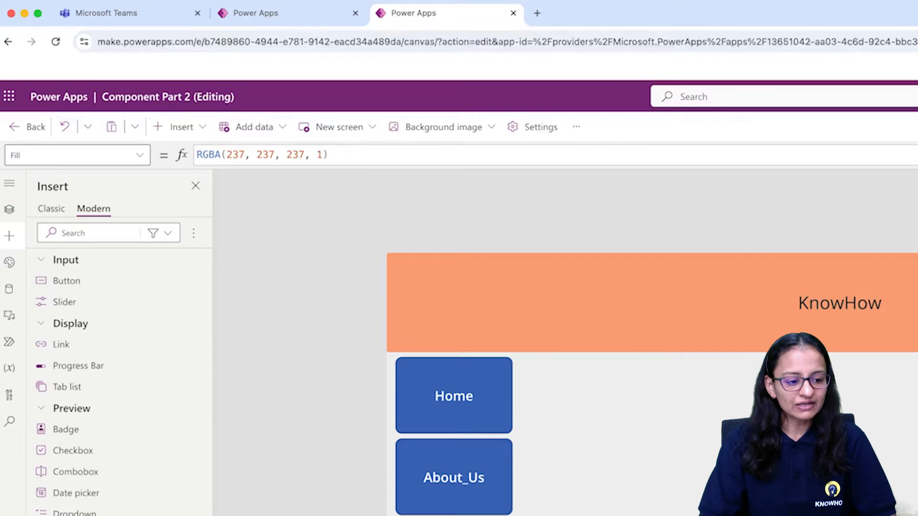
left_click(174, 504)
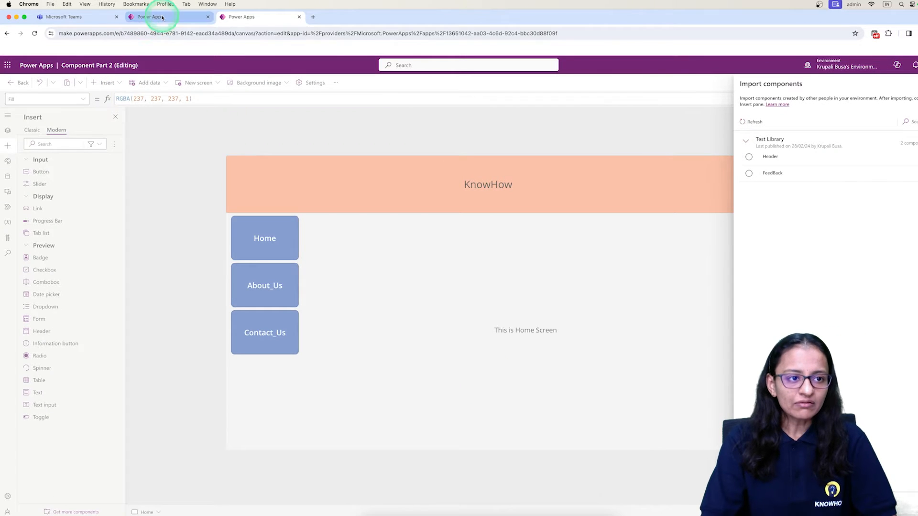
left_click(158, 17)
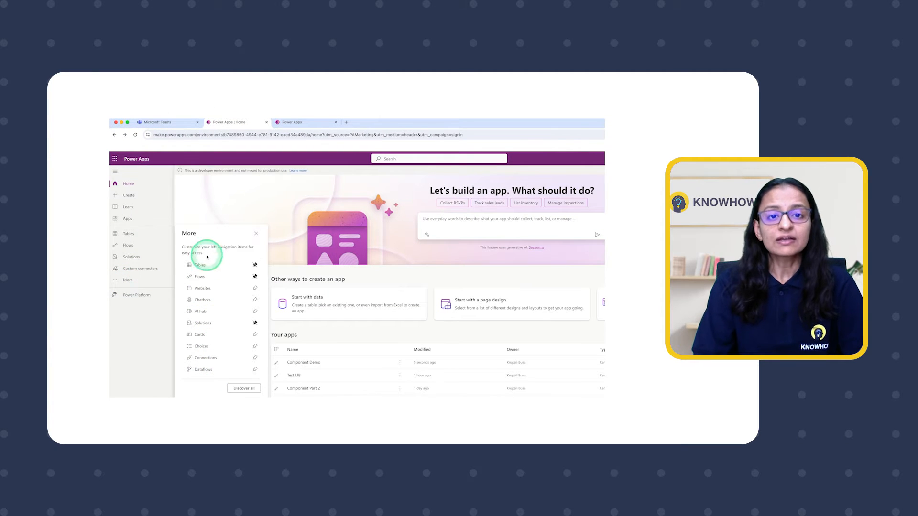
left_click(244, 388)
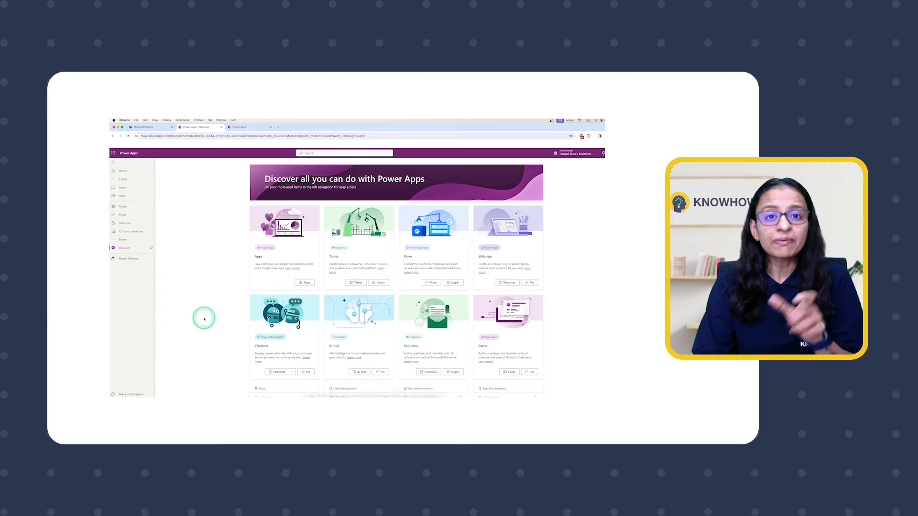
scroll(557, 274, "down", 3)
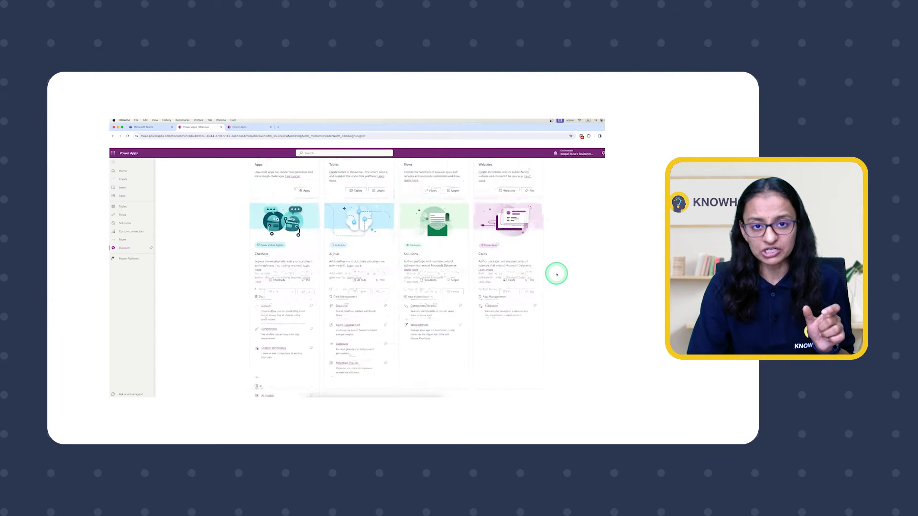
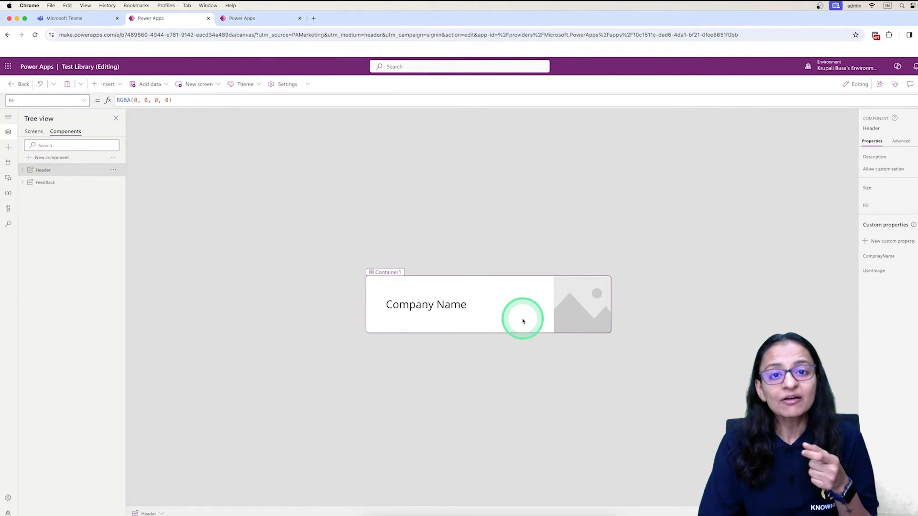
Leave the Test Library editor and return to the list of component libraries
left_click(329, 287)
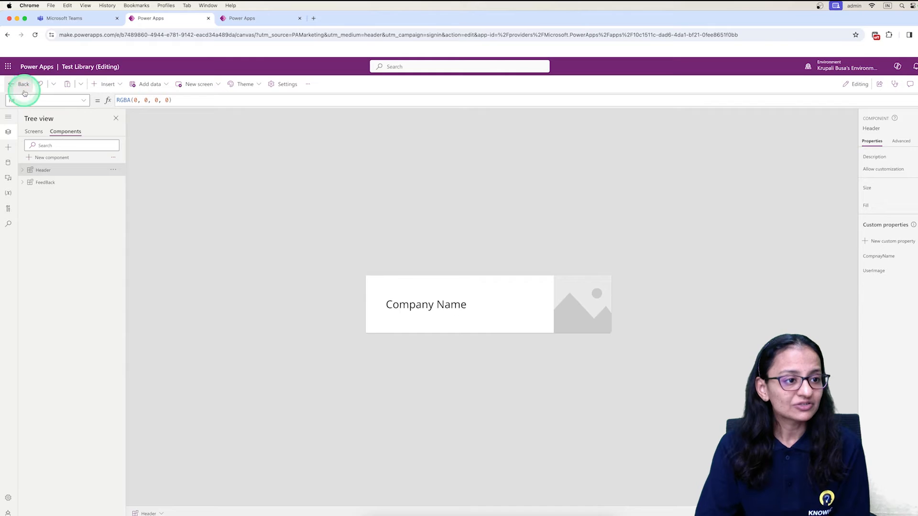
left_click(23, 90)
left_click(504, 316)
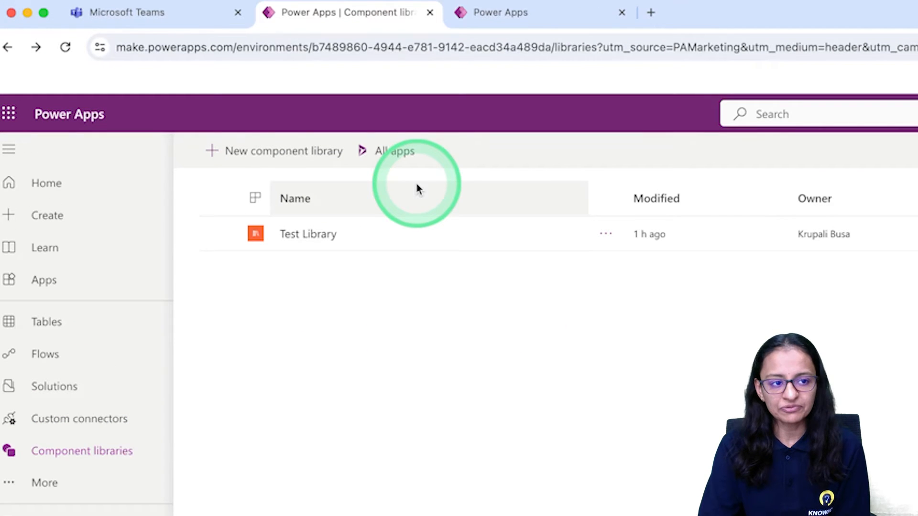
Create a new component library named Header Lib
left_click(213, 154)
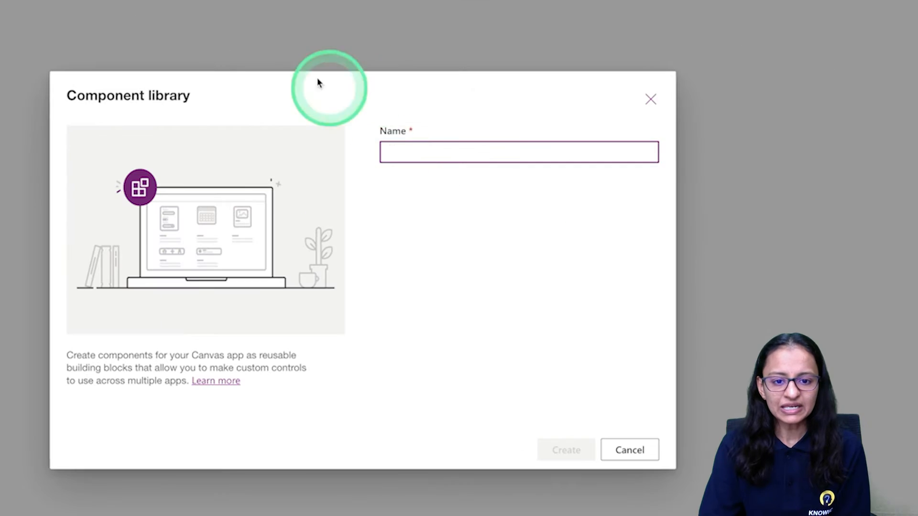
left_click(408, 152)
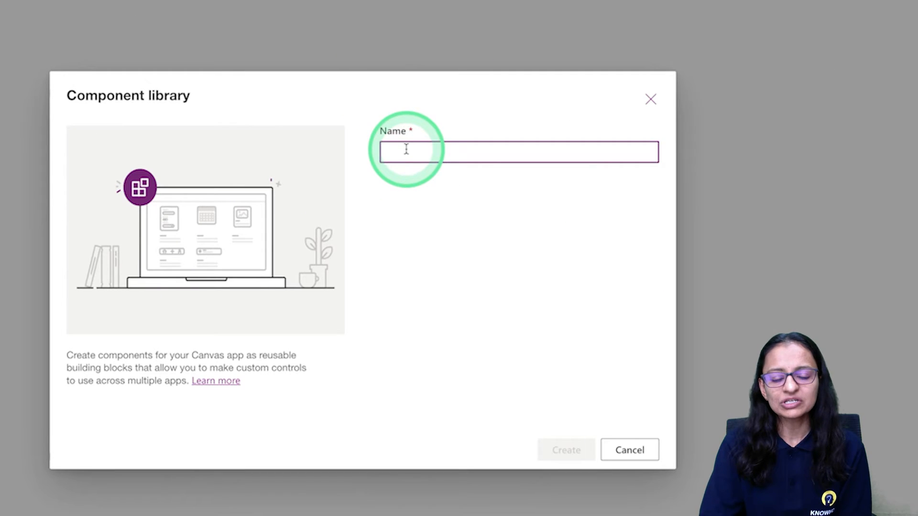
type("D")
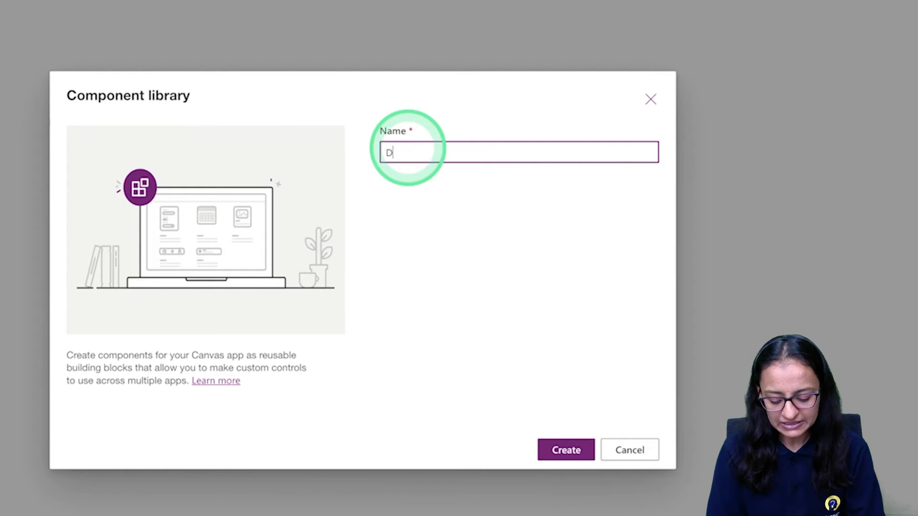
type("e")
key("BackSpace")
key("BackSpace")
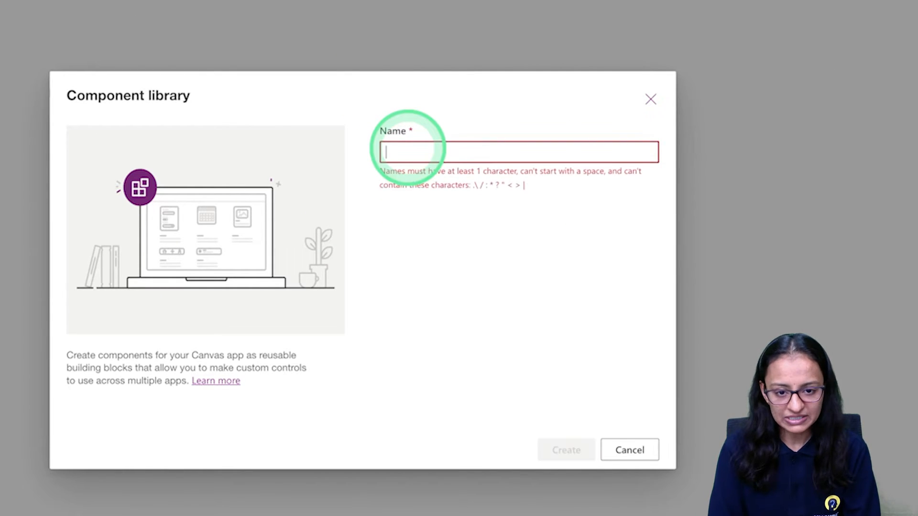
type("Header Lib")
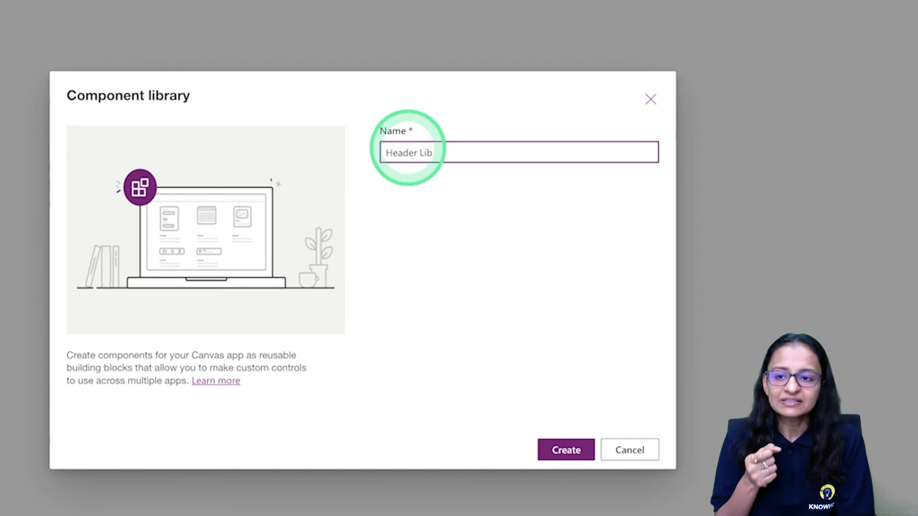
left_click(574, 447)
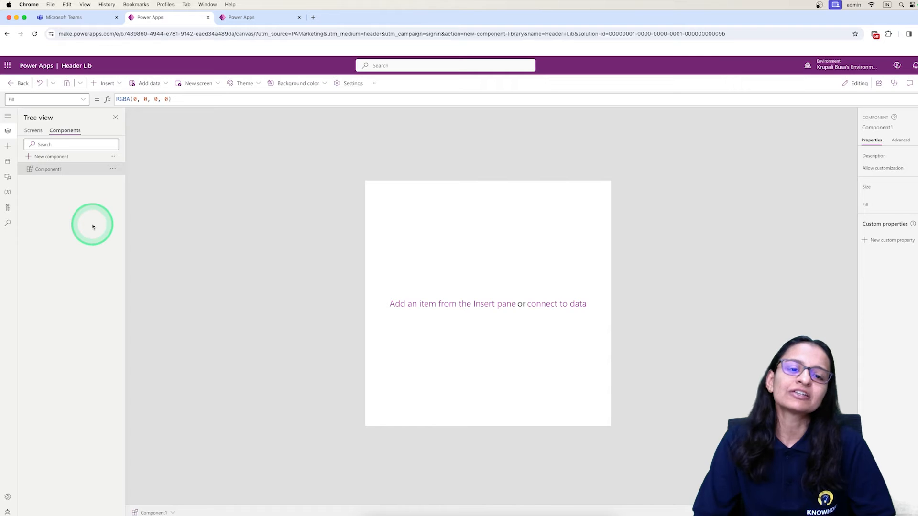
Check the library's screens, return to its components, and insert a horizontal container into Component1
left_click(33, 130)
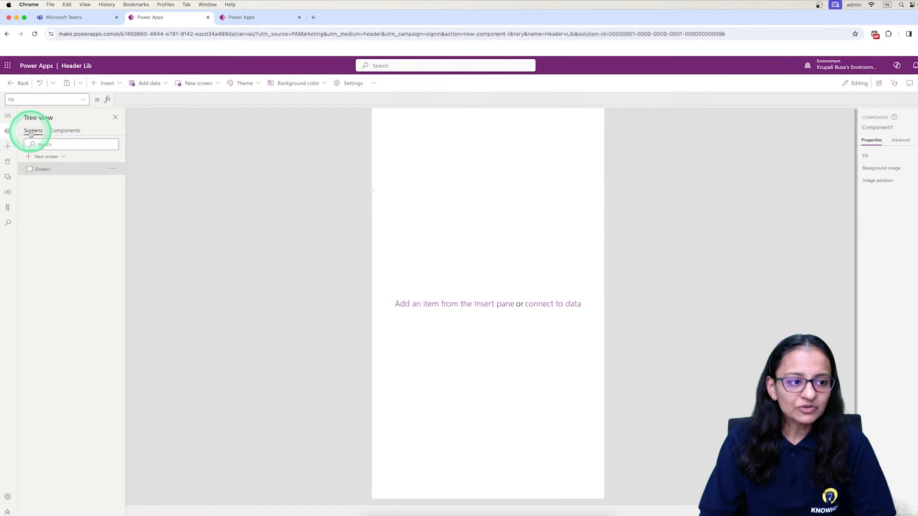
left_click(65, 130)
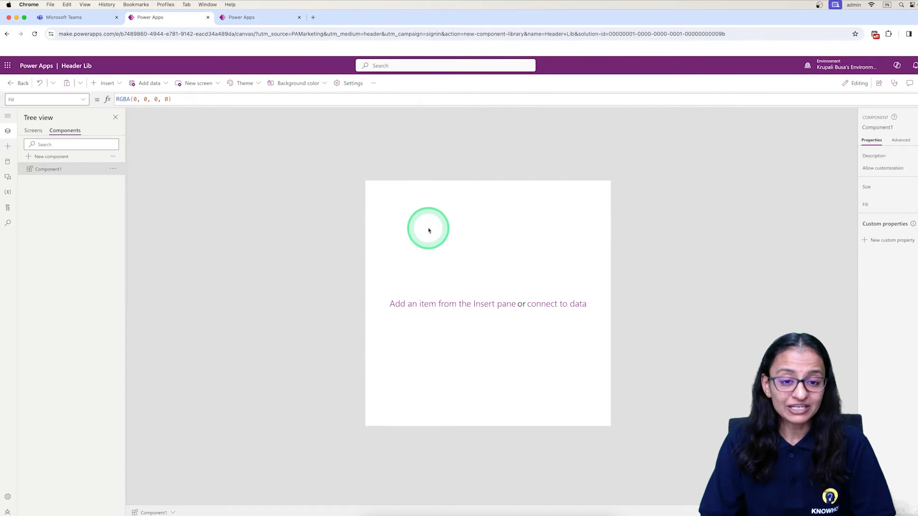
left_click(105, 84)
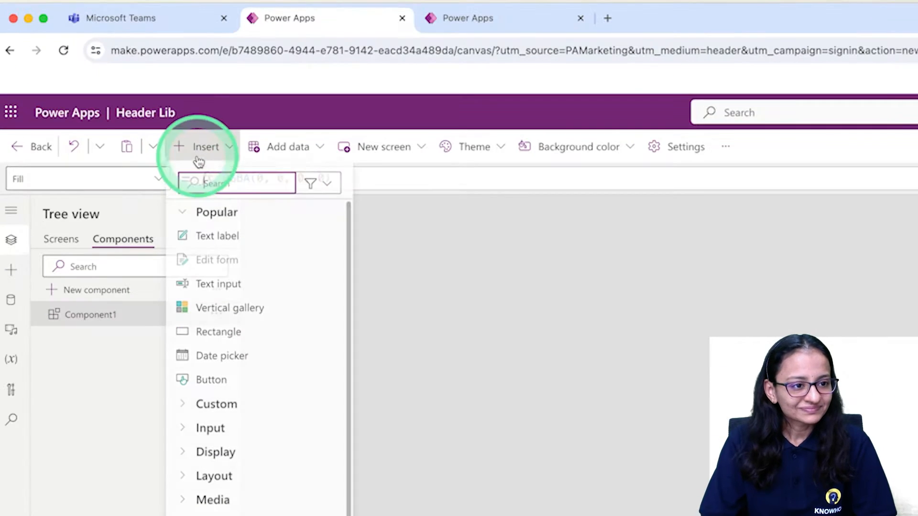
type("conta")
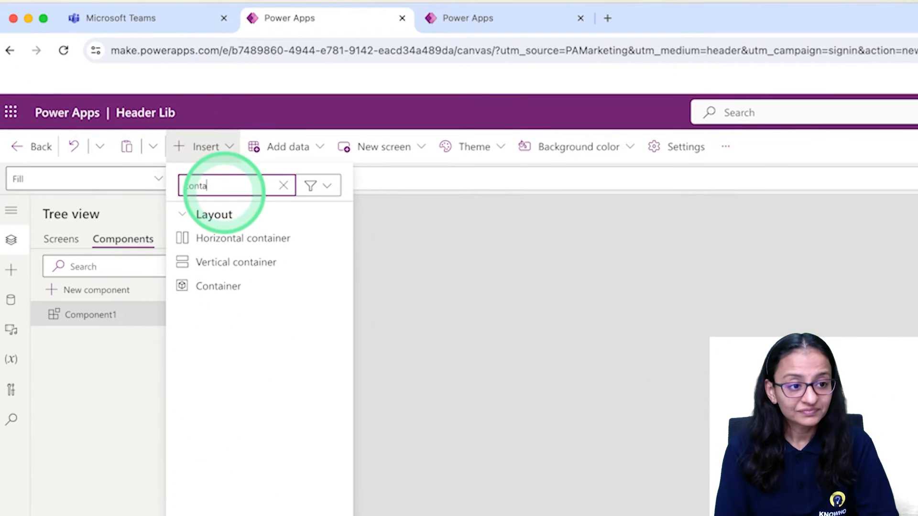
left_click(253, 247)
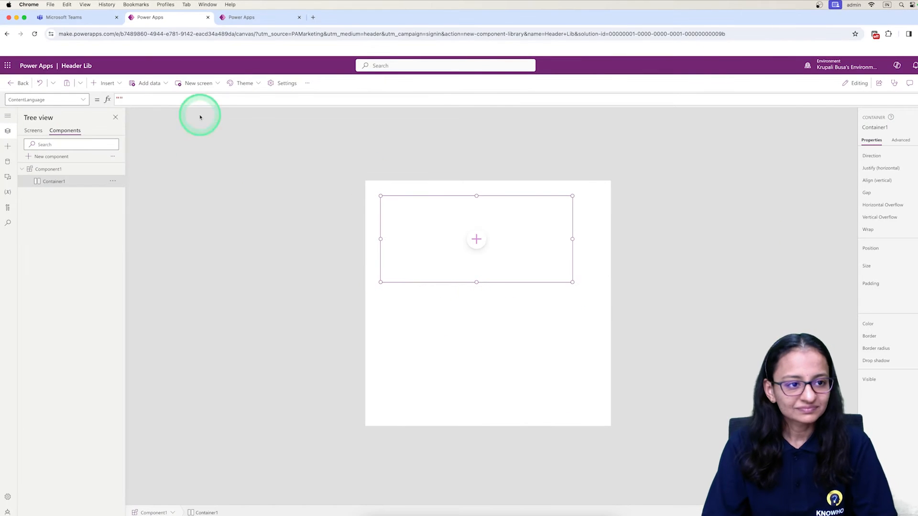
Set the container's Width property to Parent.Width
left_click(71, 100)
scroll(66, 419, "down", 10)
left_click(57, 432)
left_click(271, 179)
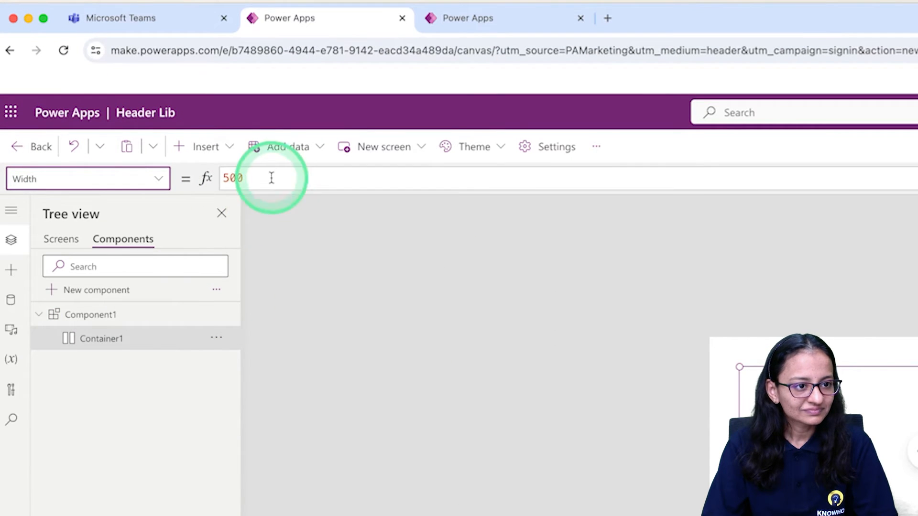
key("ctrl+a")
type("pare")
key("Return")
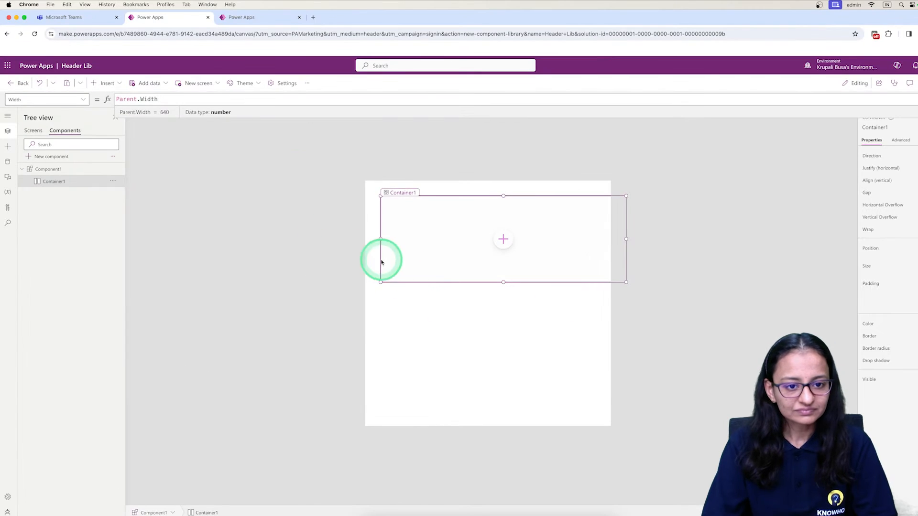
left_click(742, 498)
Set the container's Height property to 150
left_click(167, 180)
type("Height")
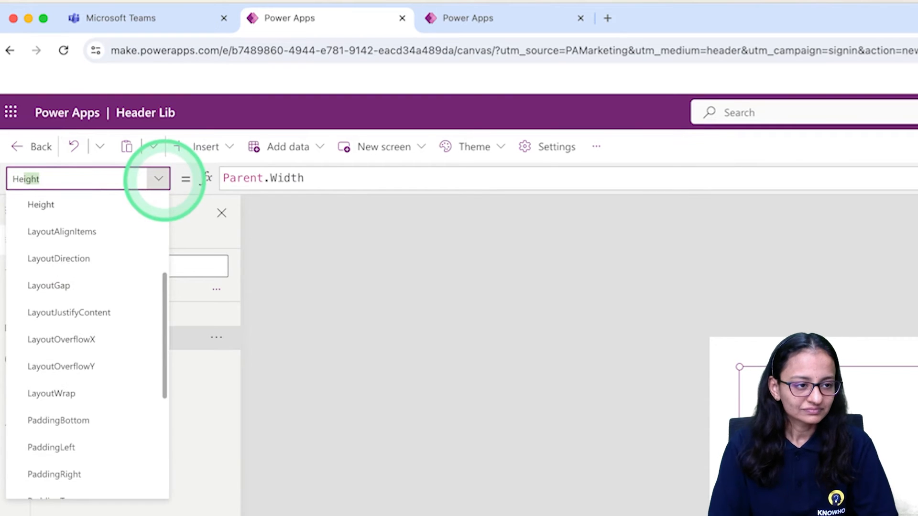
scroll(62, 291, "up", 4)
left_click(56, 395)
left_click(275, 180)
key("super+a")
type("10")
key("BackSpace")
key("BackSpace")
key("BackSpace")
type("150")
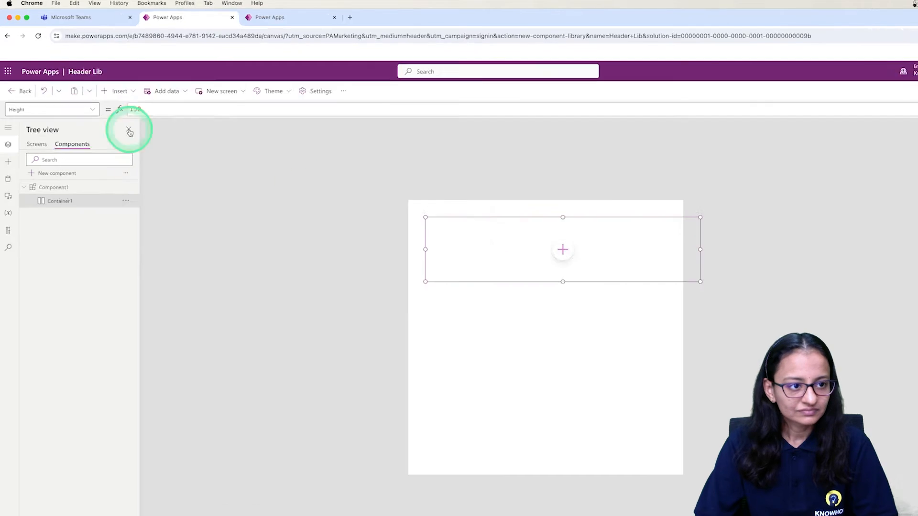
Position the container at X 0 and Y 0 within the component
left_click(158, 179)
scroll(132, 348, "down", 8)
left_click(69, 452)
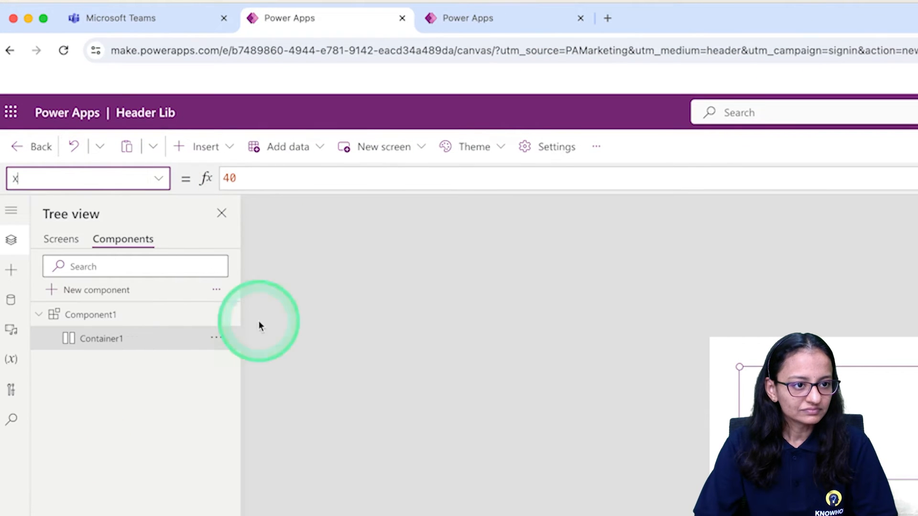
double_click(273, 176)
type("0")
key("BackSpace")
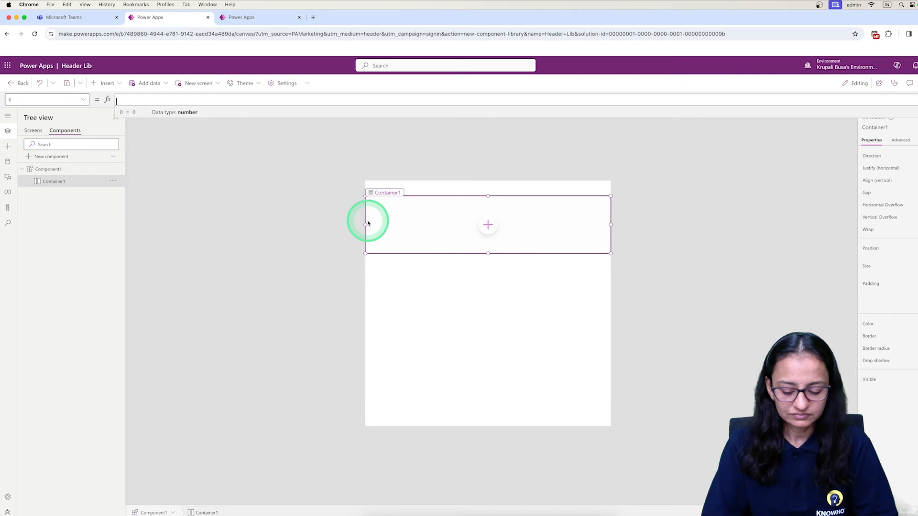
left_click(513, 320)
left_click(438, 224)
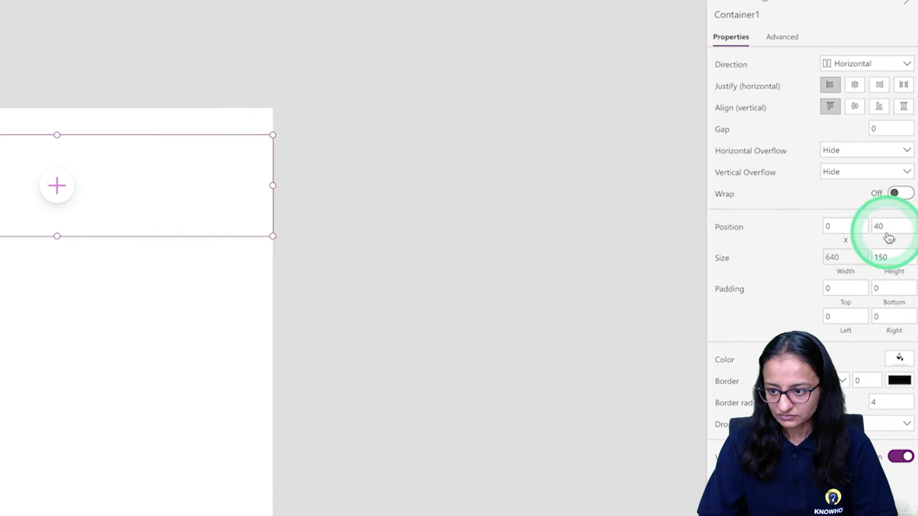
double_click(891, 226)
type("0")
Insert a text label and an image inside the container
left_click(92, 82)
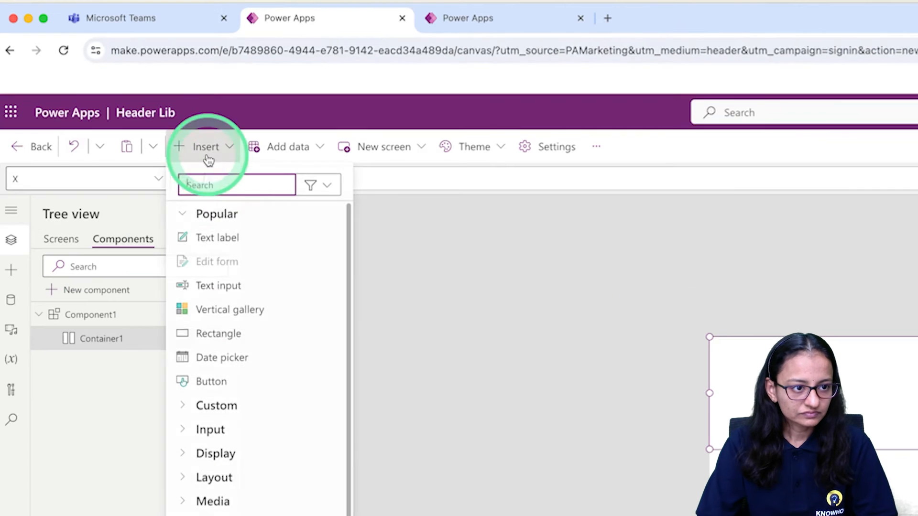
left_click(221, 242)
left_click(210, 148)
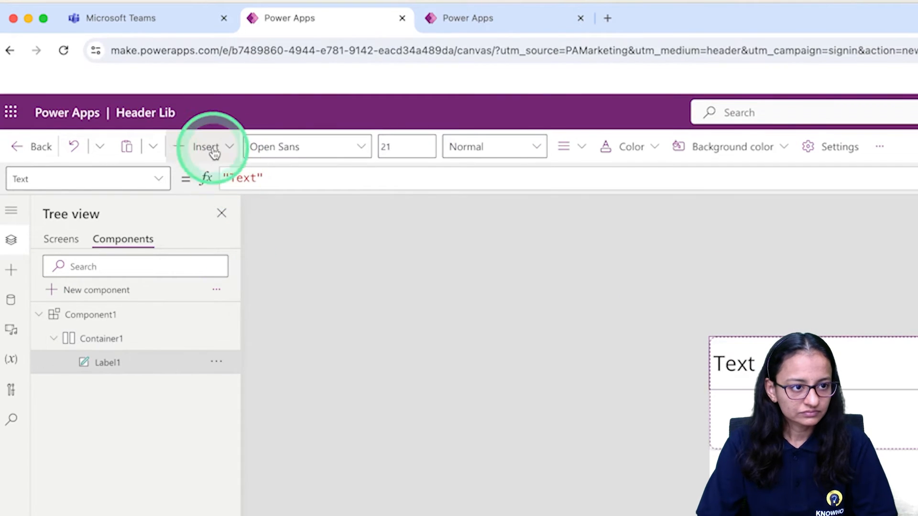
type("imag")
left_click(205, 240)
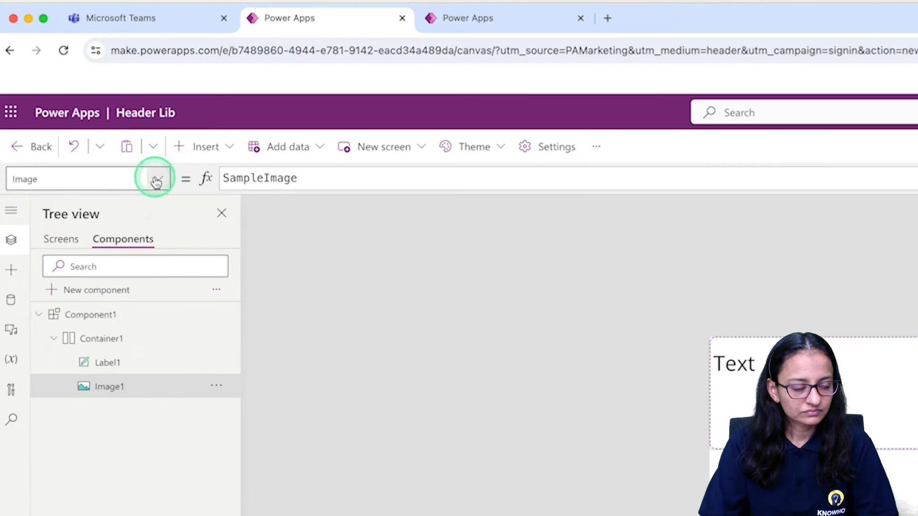
Set the image's Height property to 150
left_click(82, 100)
left_click(56, 223)
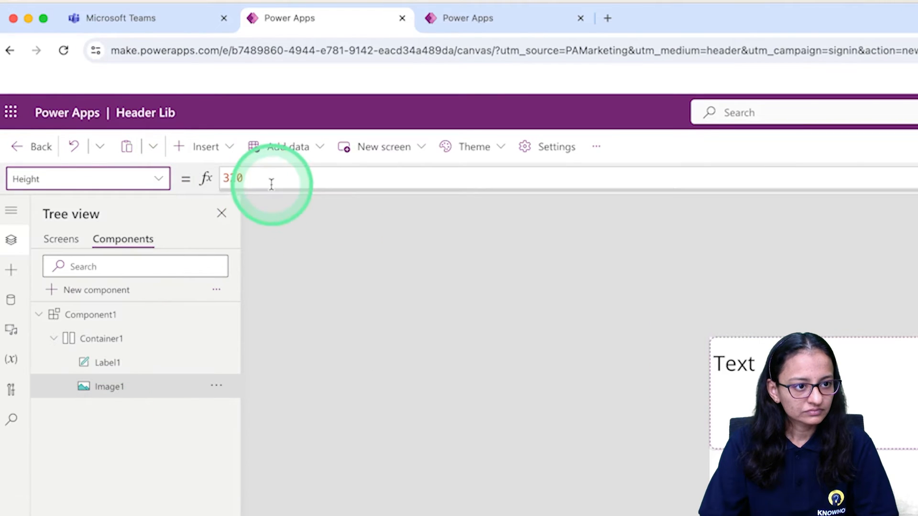
double_click(142, 101)
type("150")
key("Return")
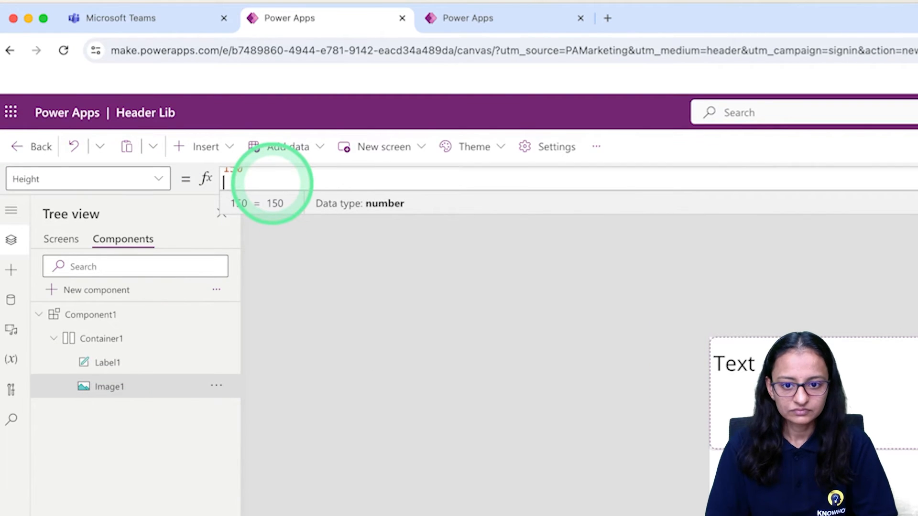
key("BackSpace")
Set the image's Width property to 200 after trying a Parent.Width - 300 formula
left_click(157, 179)
scroll(118, 441, "up", 5)
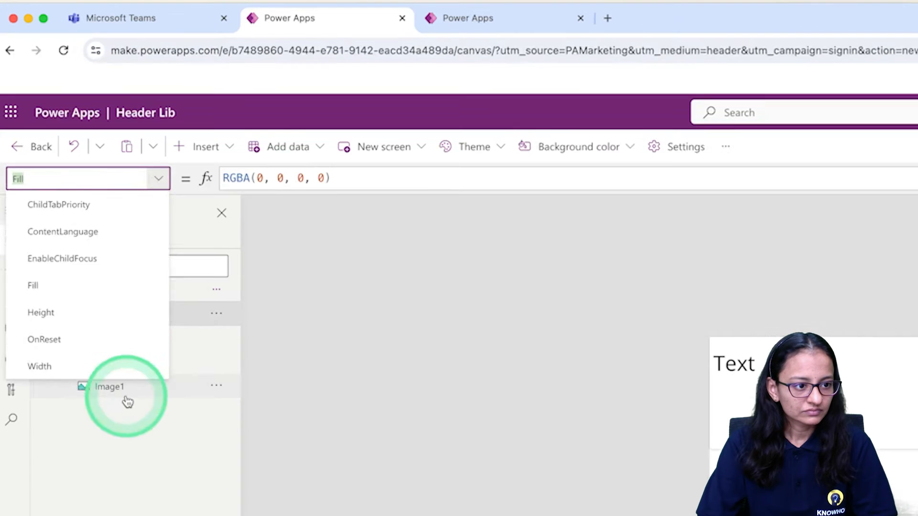
left_click(126, 388)
left_click(160, 180)
scroll(116, 428, "down", 10)
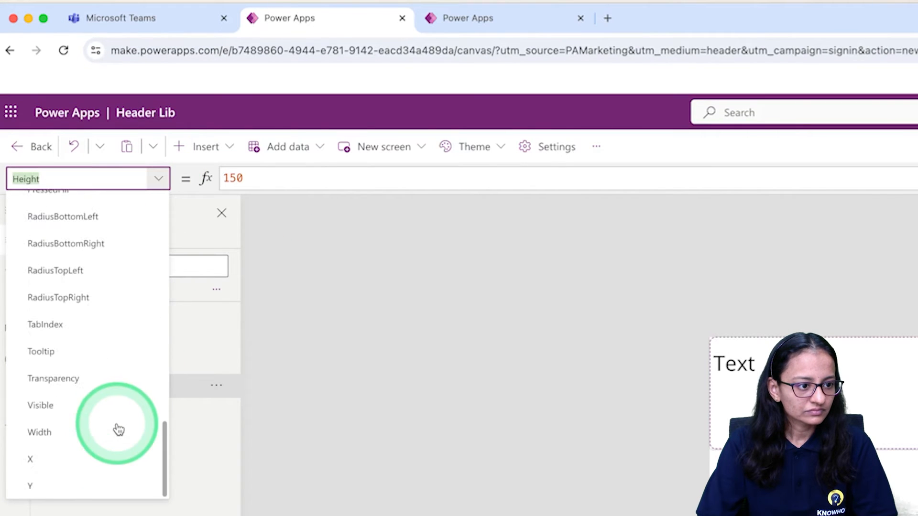
left_click(117, 431)
left_click(292, 182)
type("pa")
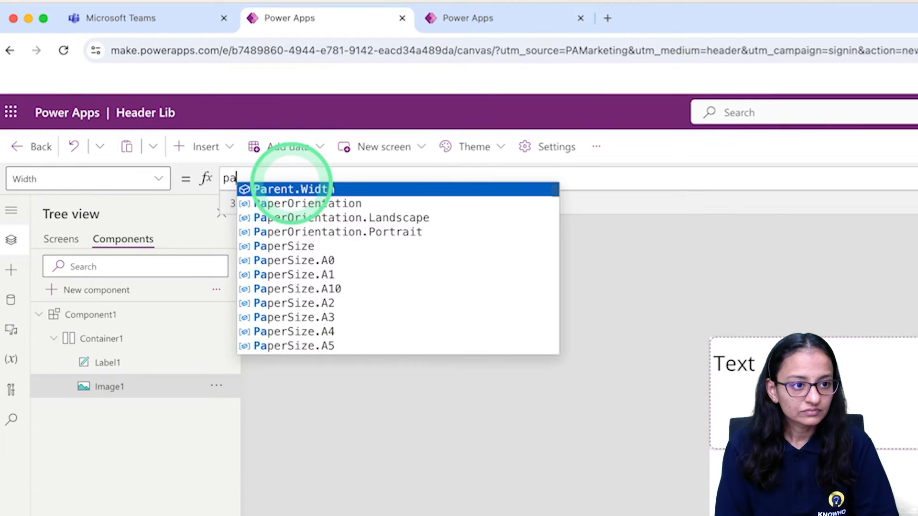
key("Tab")
type("- 300")
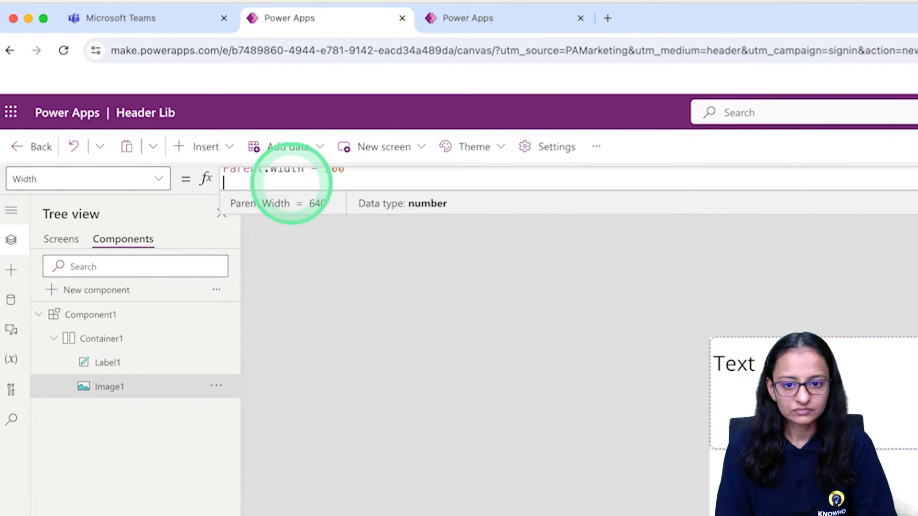
key("BackSpace")
key("BackSpace")
key("BackSpace")
key("BackSpace")
key("BackSpace")
key("BackSpace")
key("BackSpace")
key("BackSpace")
key("BackSpace")
key("BackSpace")
key("BackSpace")
key("BackSpace")
key("BackSpace")
key("BackSpace")
key("BackSpace")
type("10")
key("BackSpace")
key("BackSpace")
type("200")
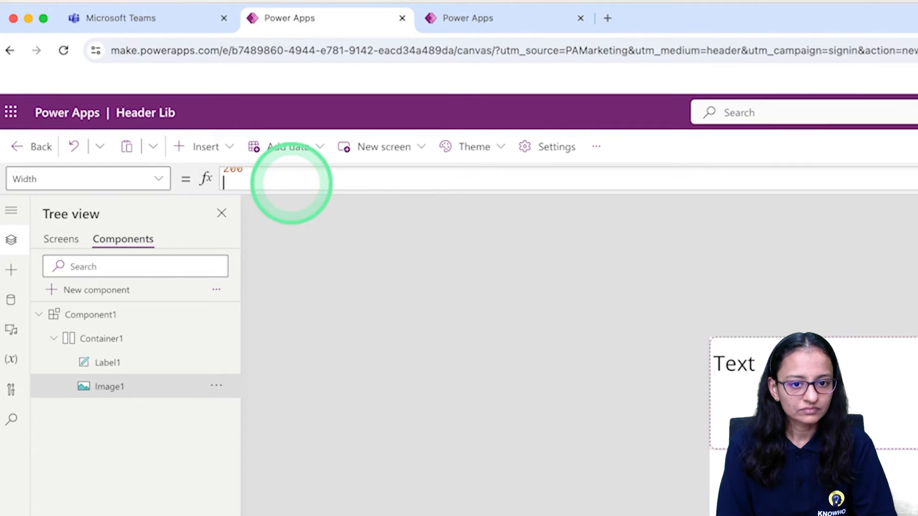
key("BackSpace")
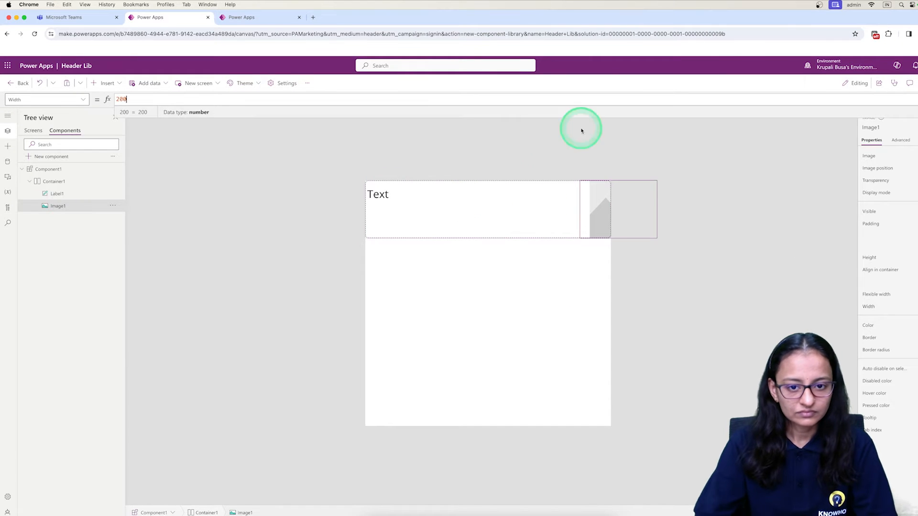
left_click(546, 267)
left_click(597, 220)
left_click(503, 221)
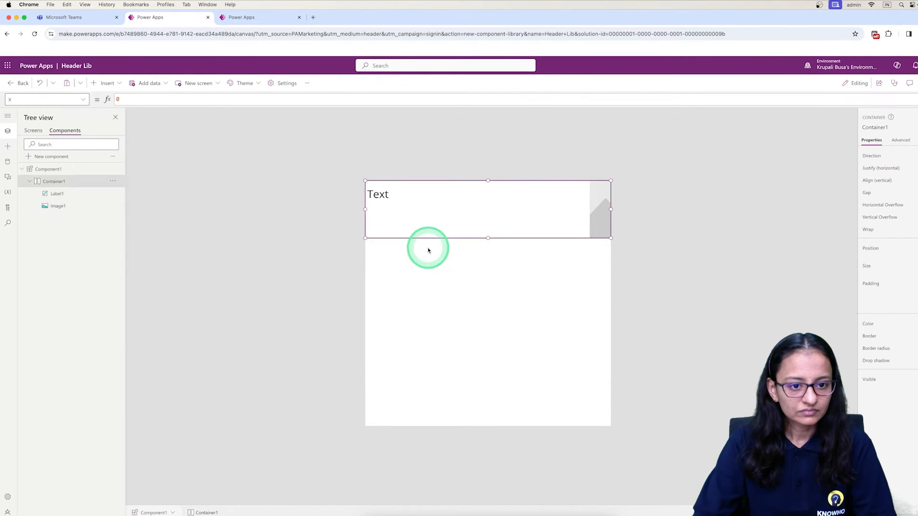
Set the text label's Width property to Parent.Width - (Parent.Width * 10/100)
left_click(67, 195)
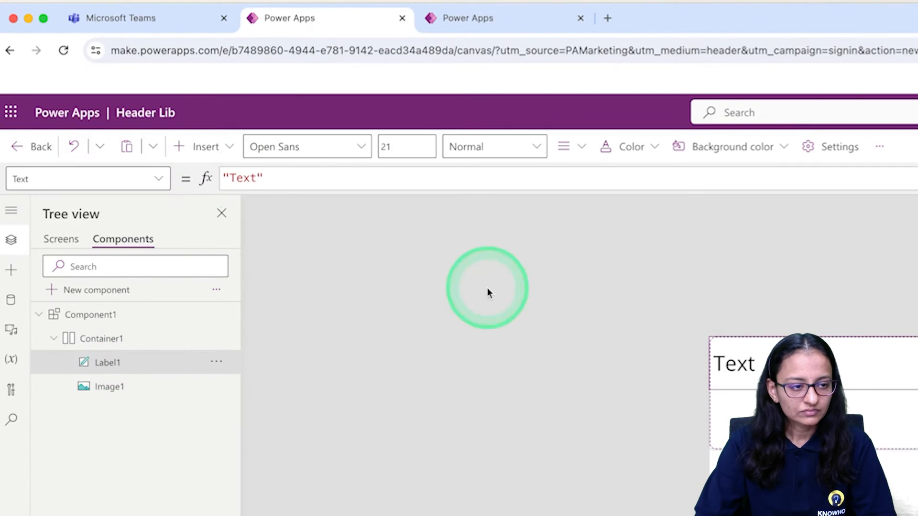
left_click(160, 180)
scroll(120, 420, "down", 3)
left_click(116, 430)
double_click(264, 180)
type("par")
key("Tab")
type("- (pa")
key("Tab")
type("8 10")
key("BackSpace")
key("BackSpace")
key("BackSpace")
key("BackSpace")
type("* 10/100)")
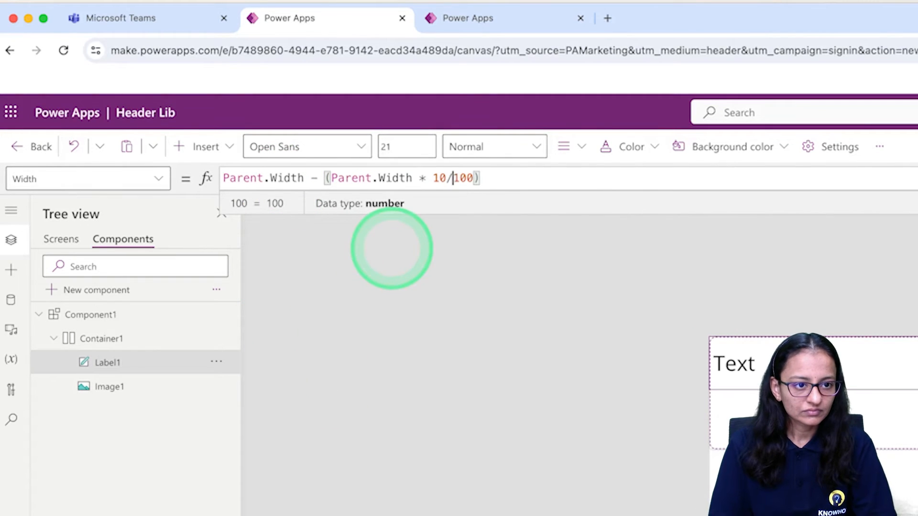
Change the fraction in the label's width formula to 30/100
key("BackSpace")
key("BackSpace")
key("BackSpace")
type("30/")
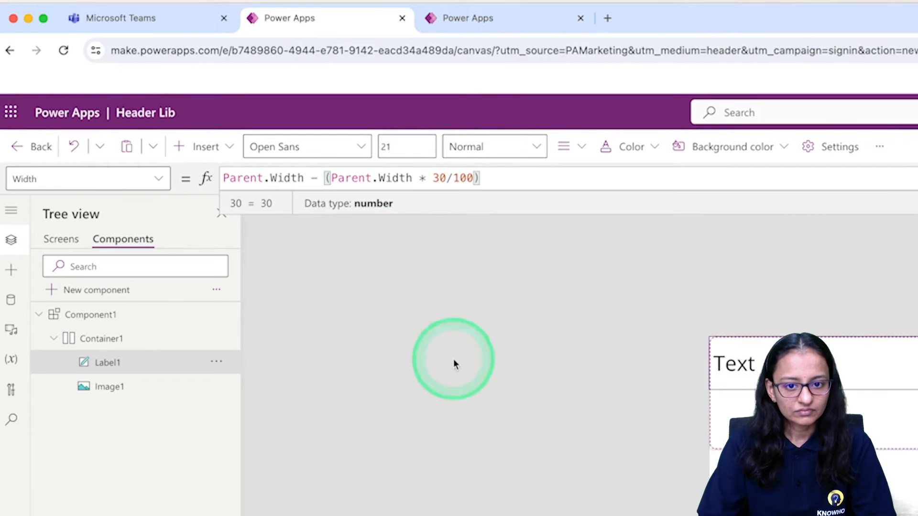
left_click(816, 485)
left_click(858, 382)
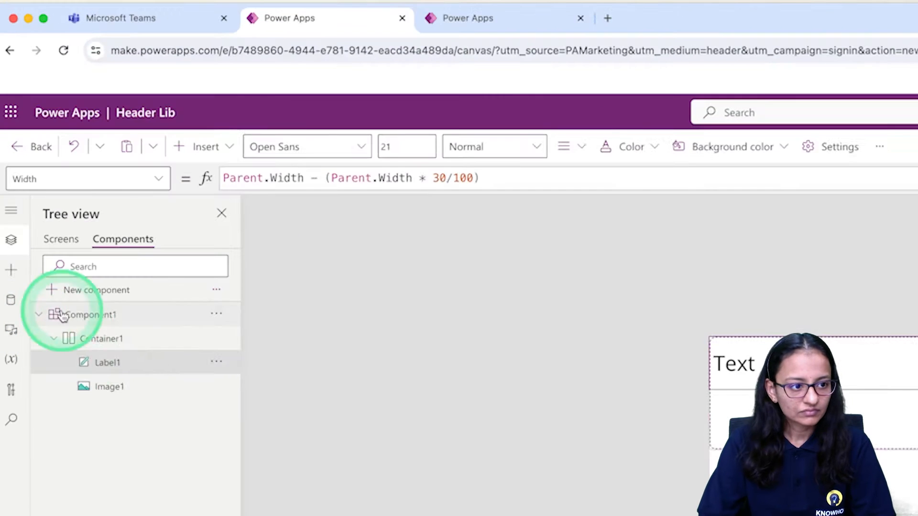
Align the container's contents vertically to the centre and justify them horizontally with space between
left_click(86, 339)
left_click(854, 182)
left_click(902, 161)
left_click(257, 244)
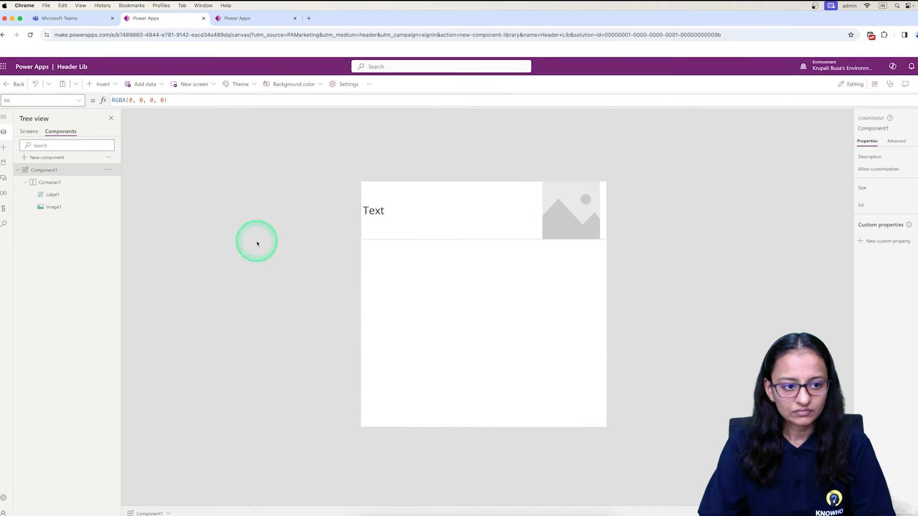
Set the component's height to 150
double_click(890, 215)
type("200")
key("Tab")
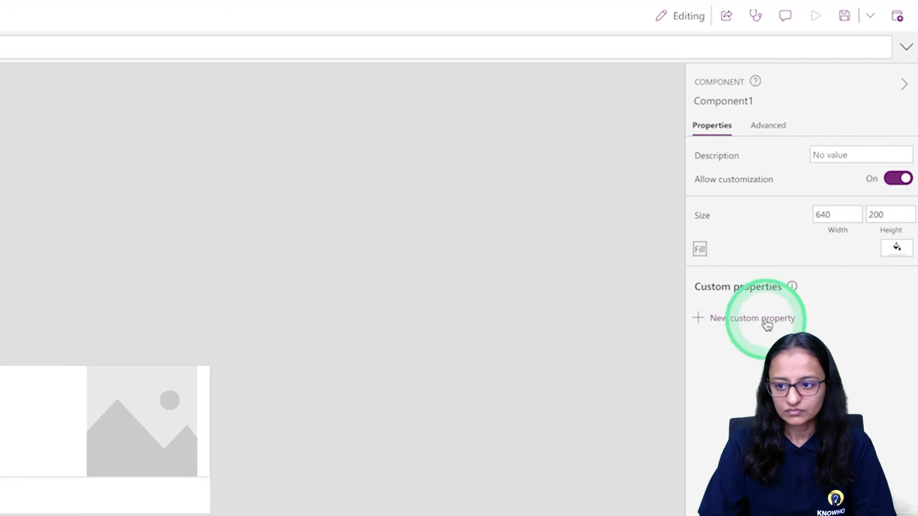
left_click(889, 215)
double_click(890, 214)
type("2")
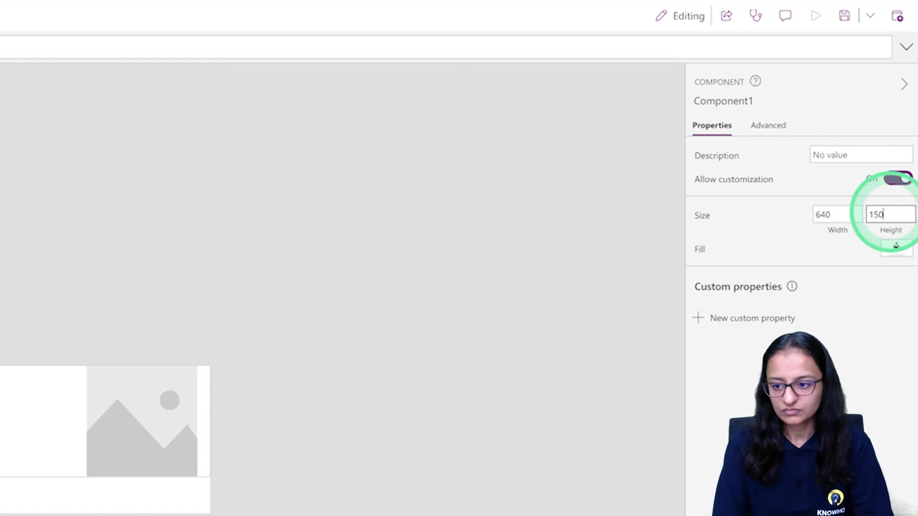
type("50")
Fill the component with the light blue colour RGBA(175, 191, 224, 1)
left_click(896, 246)
left_click(697, 213)
left_click(473, 209)
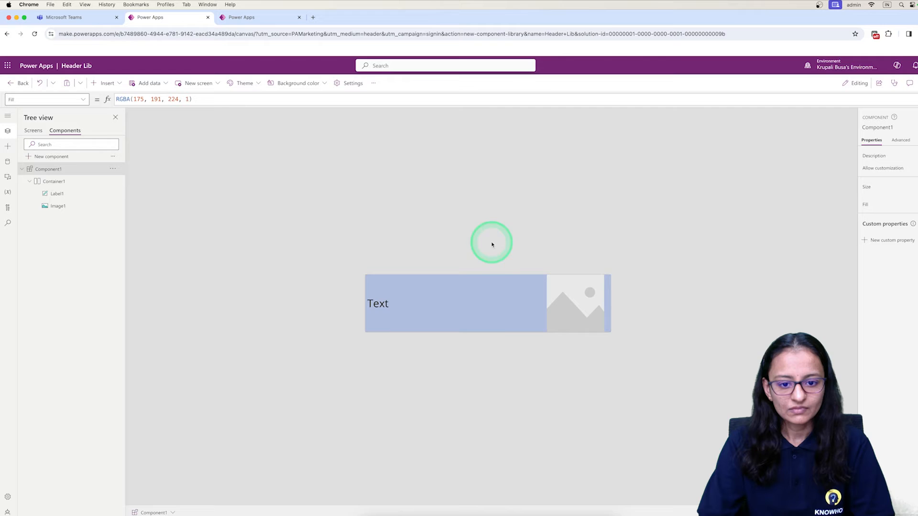
left_click(393, 306)
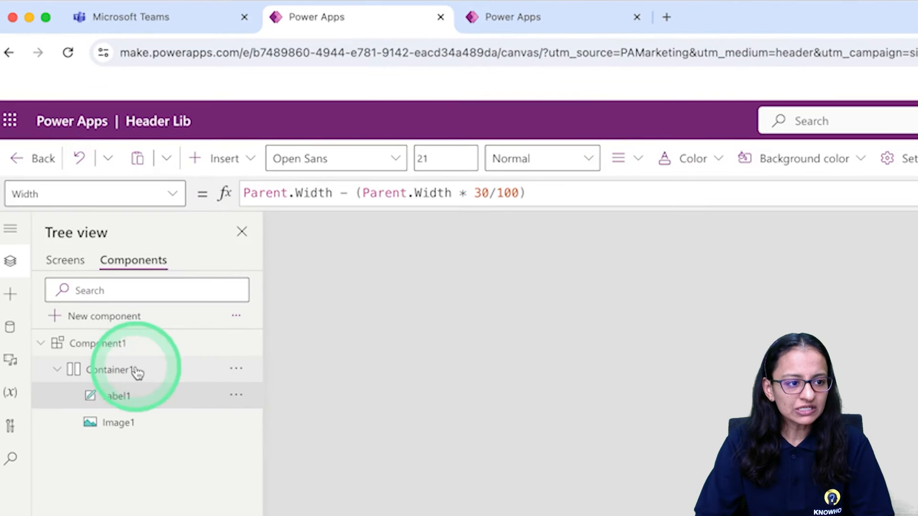
left_click(67, 183)
left_click(129, 344)
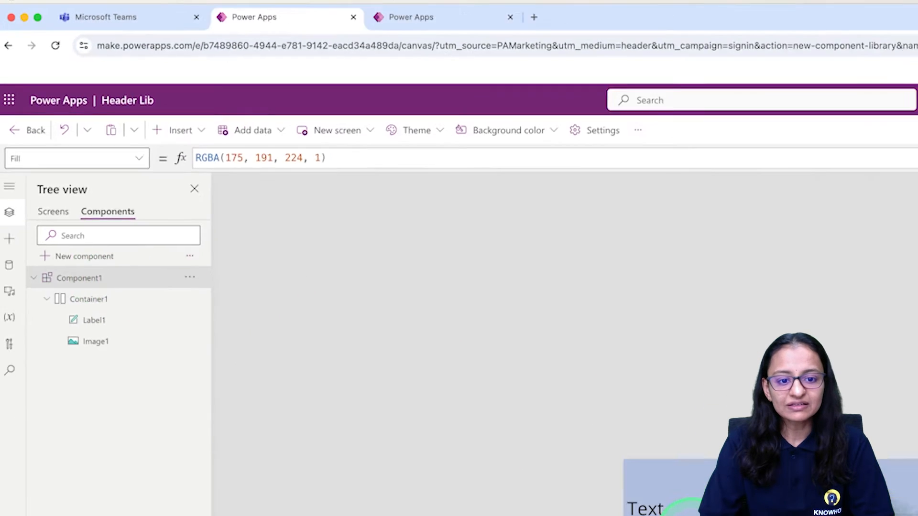
left_click(486, 311)
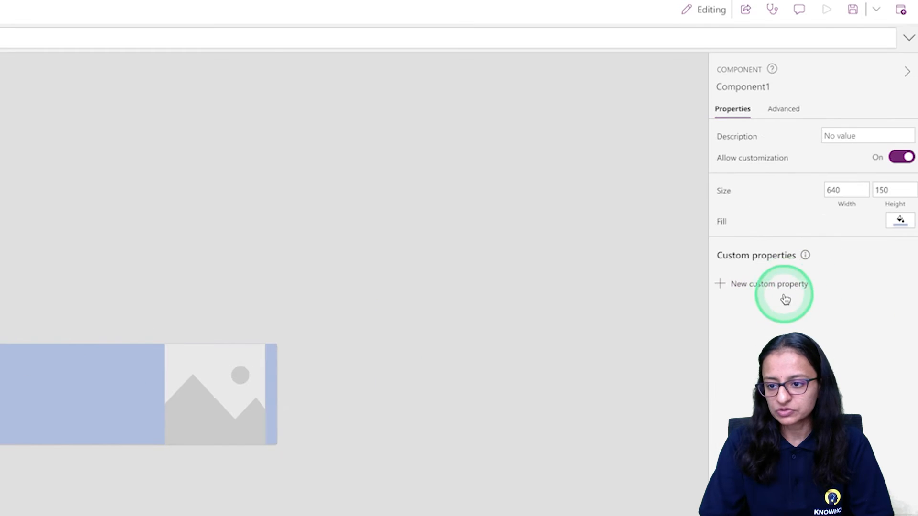
Create a custom input property of data type Text named CompnayName on the component
left_click(897, 243)
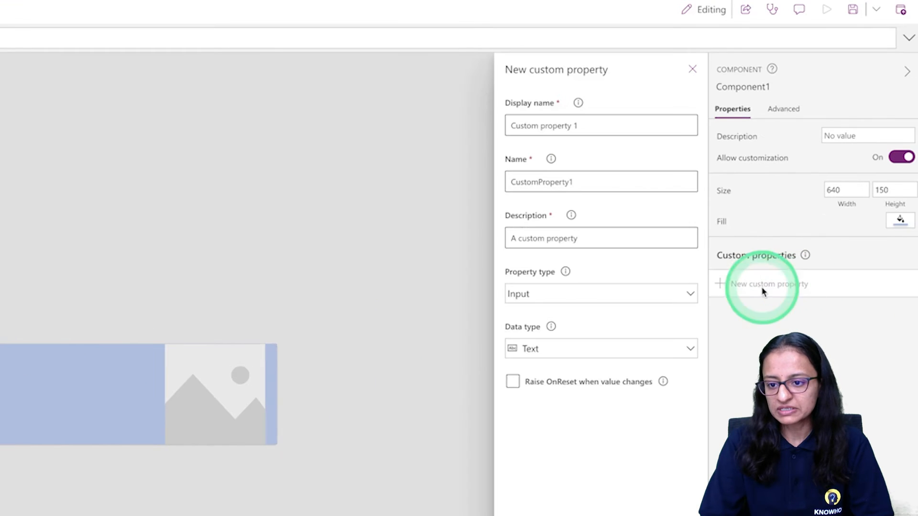
triple_click(608, 128)
type("Com")
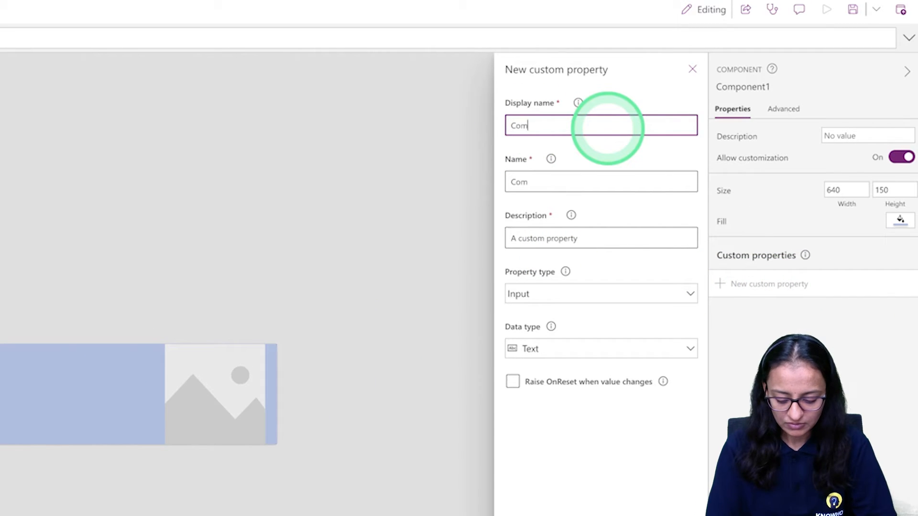
type("pnayName")
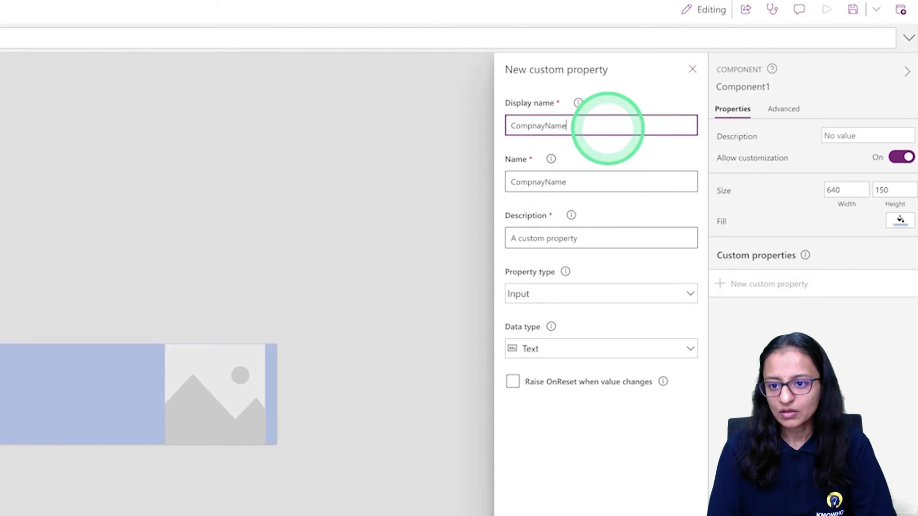
left_click(541, 300)
left_click(541, 300)
left_click(531, 515)
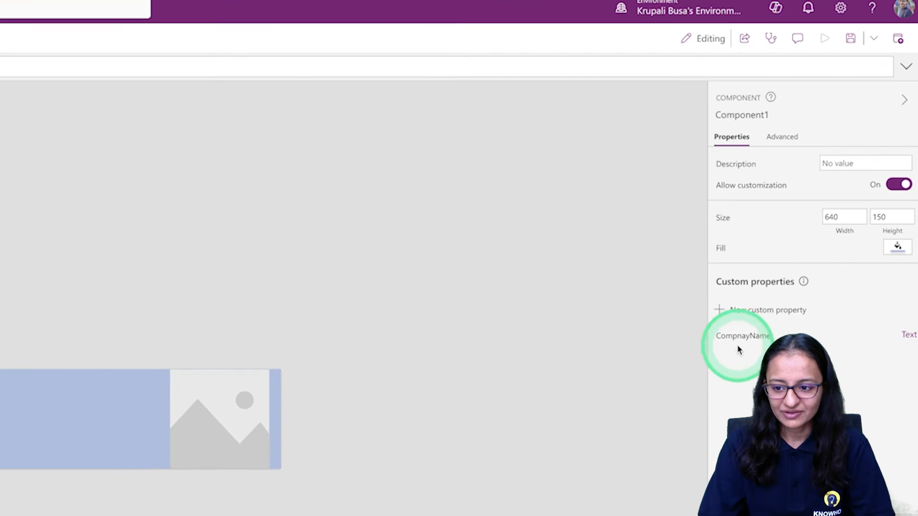
Set the default value of the CompnayName custom property to "Company Name"
left_click(880, 255)
left_click(145, 101)
double_click(133, 100)
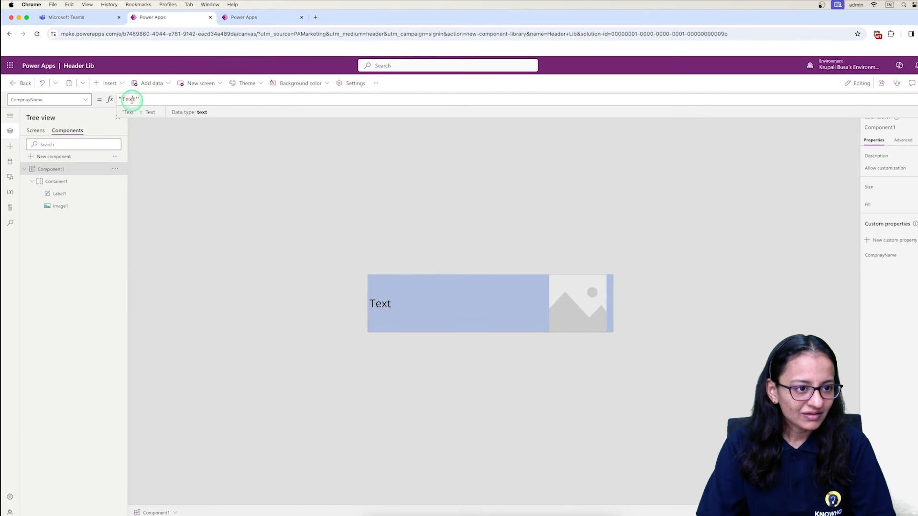
key("BackSpace")
type("Company Nam")
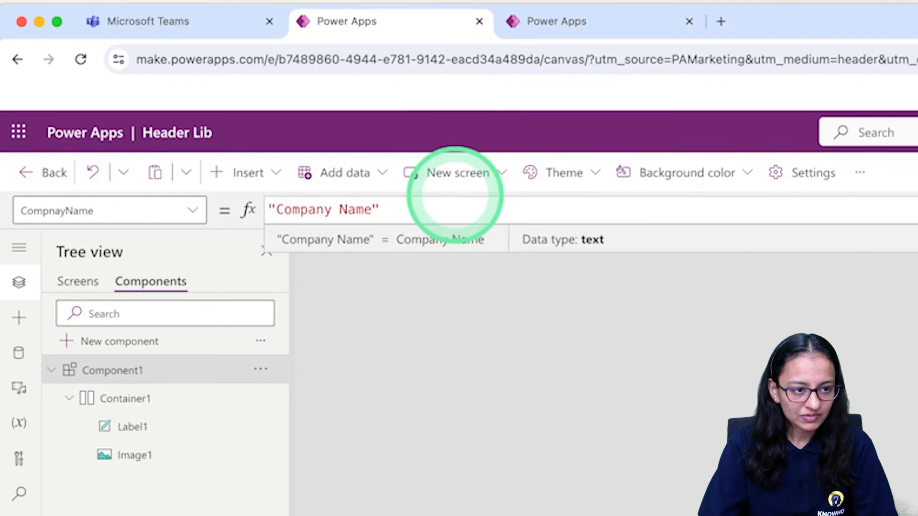
Open the text label's Text property in the formula bar and remove its placeholder text
left_click(129, 437)
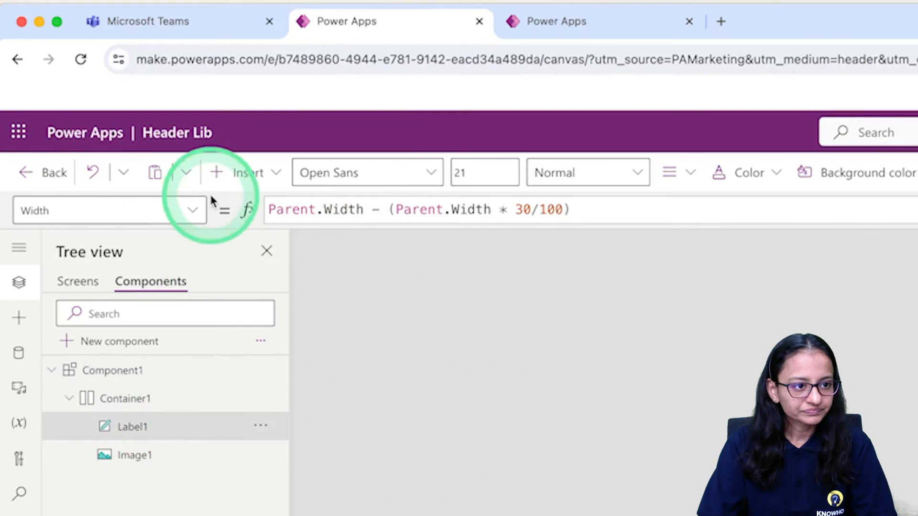
left_click(191, 210)
left_click(115, 419)
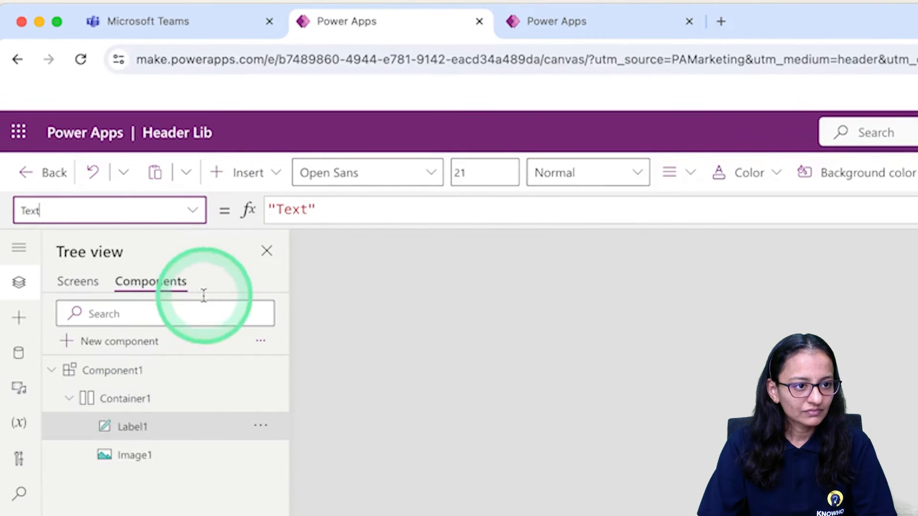
double_click(301, 210)
type("T")
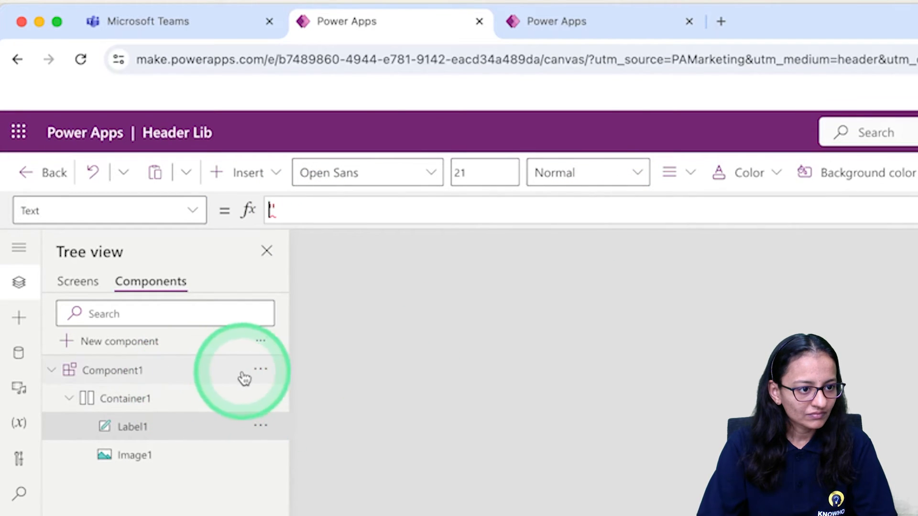
Rename the component as Header_comp
left_click(264, 378)
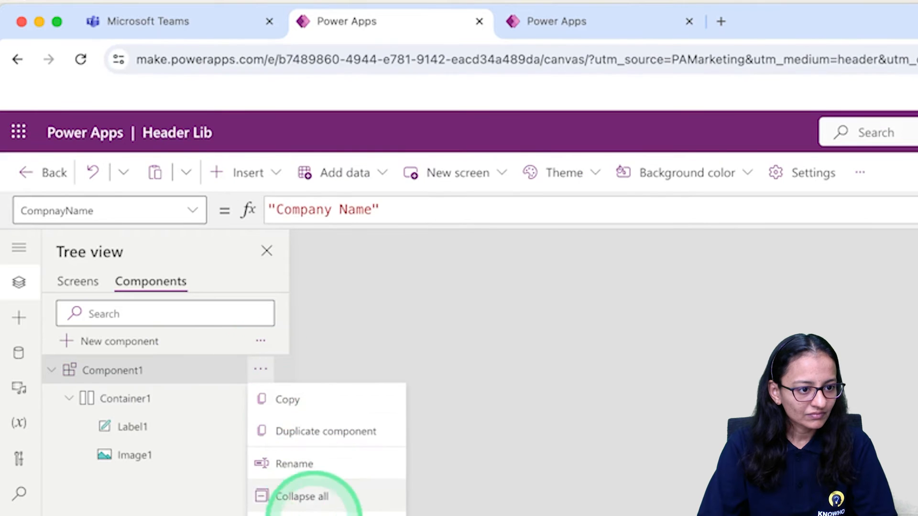
left_click(311, 465)
key("BackSpace")
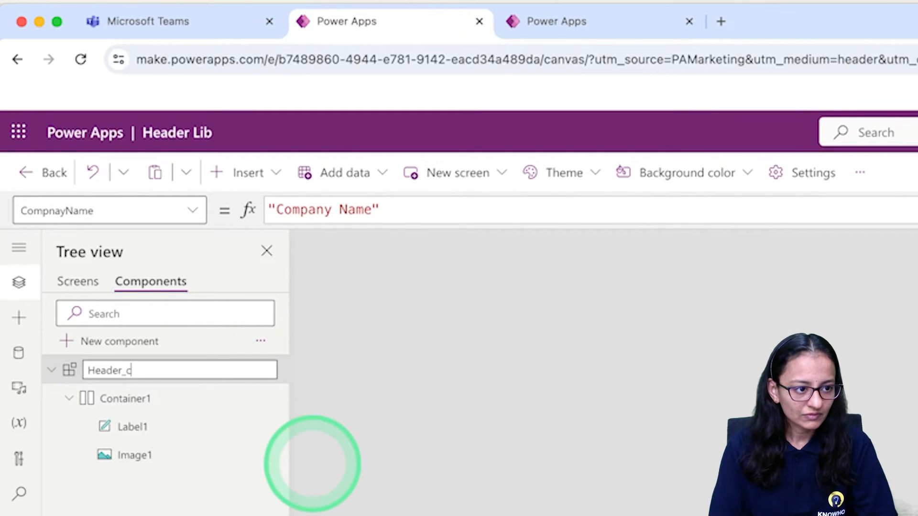
key("Return")
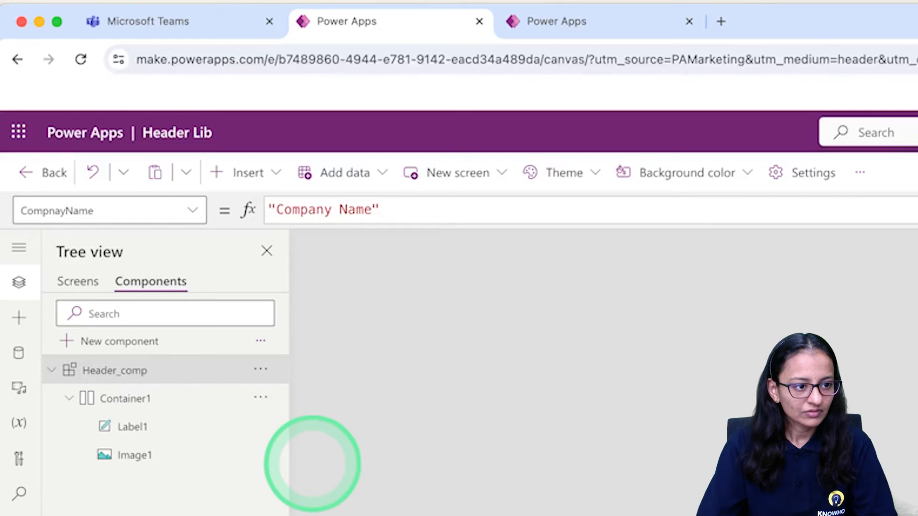
Set the text label's Text property to Header_comp.CompnayName and save the component library
left_click(133, 430)
left_click(292, 207)
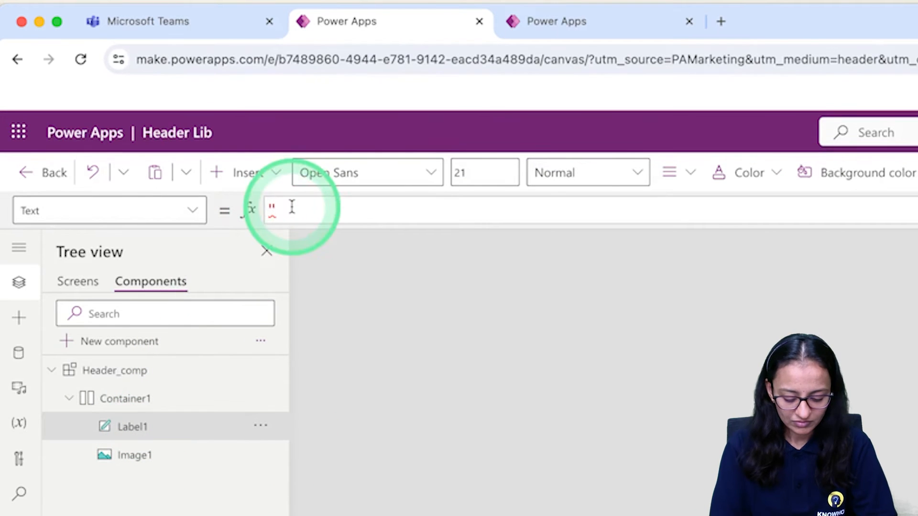
key("BackSpace")
key("BackSpace")
key("BackSpace")
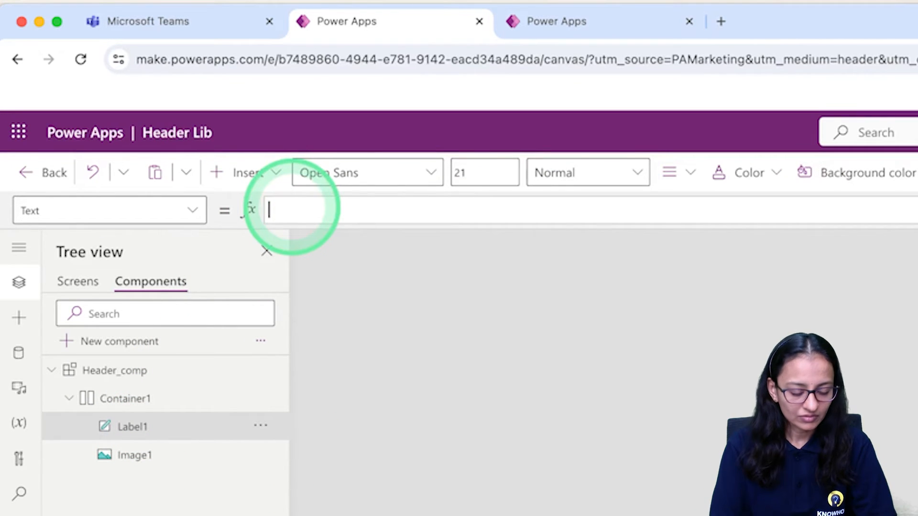
type("He")
key("Tab")
type(".")
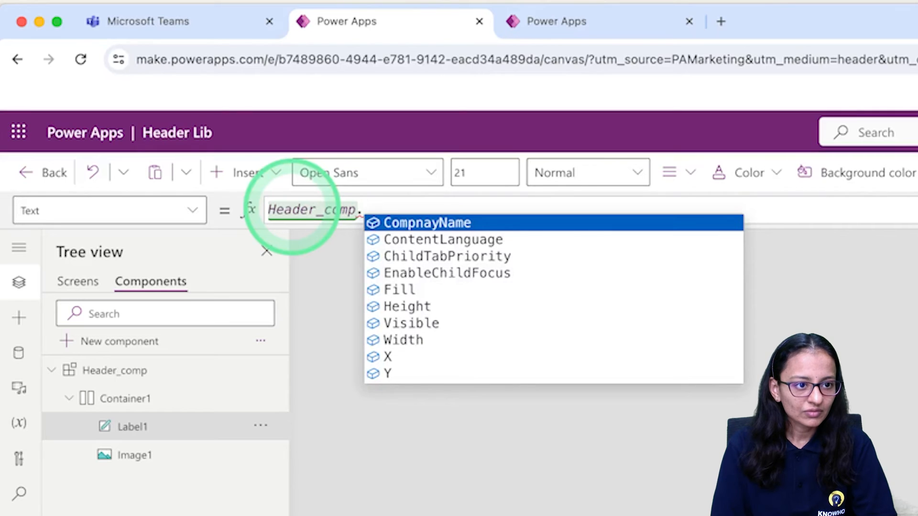
key("Tab")
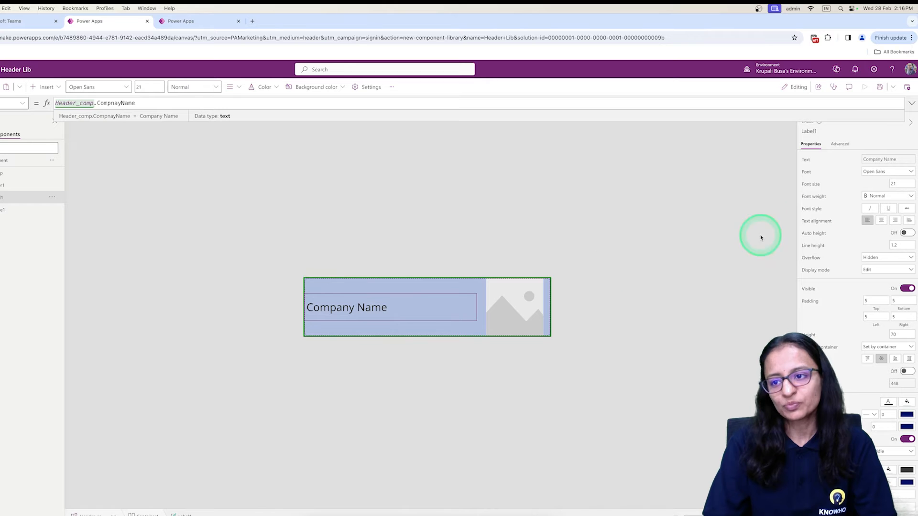
left_click(881, 88)
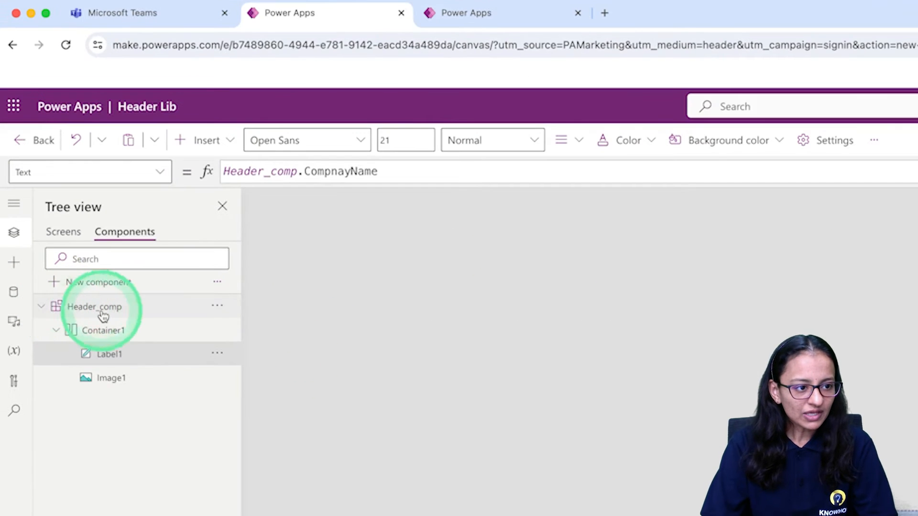
Create a custom input property of data type Image named USER_Image on Header_comp
left_click(1, 175)
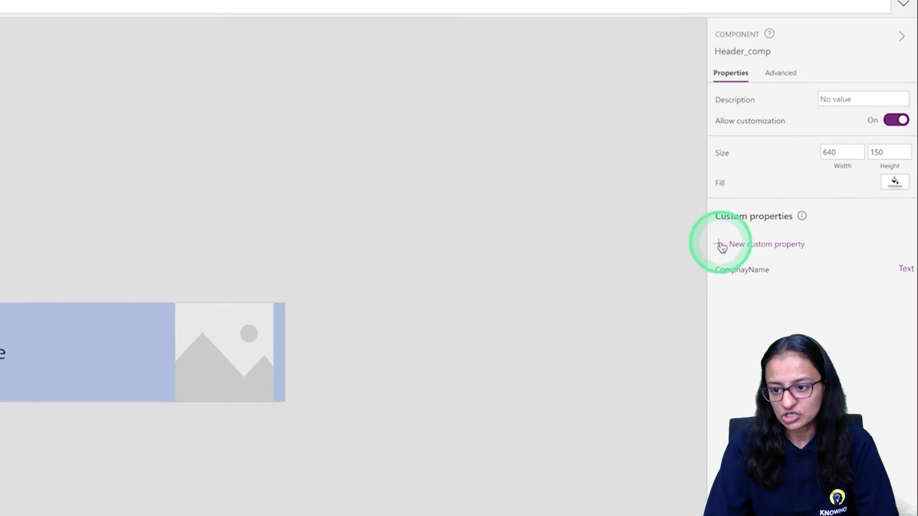
left_click(806, 240)
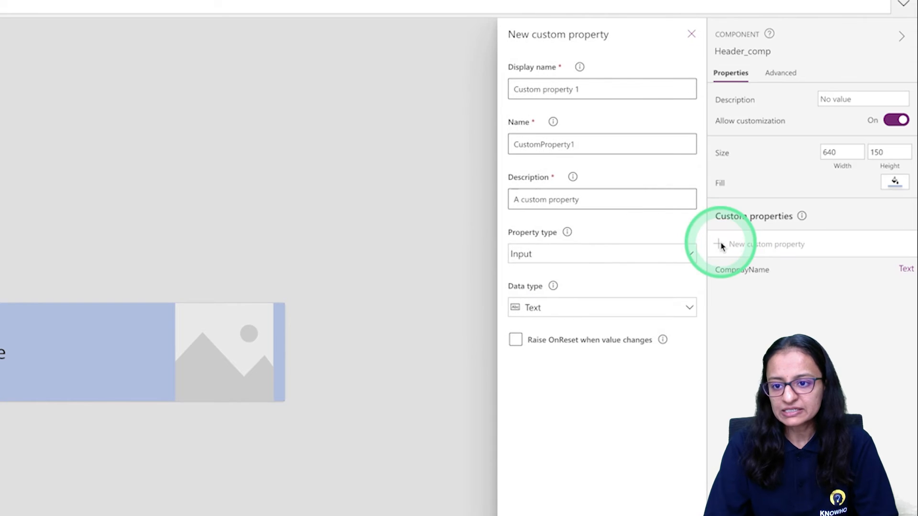
triple_click(601, 91)
type("USER_Image")
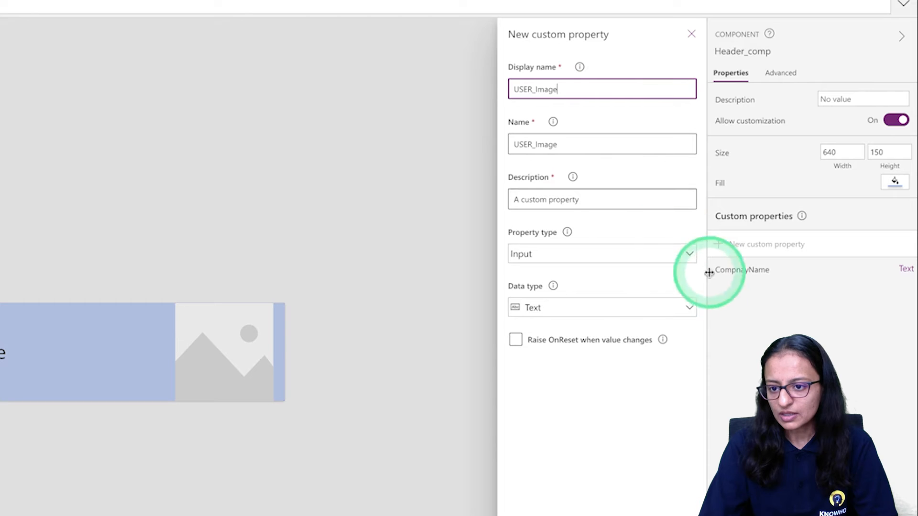
left_click(579, 310)
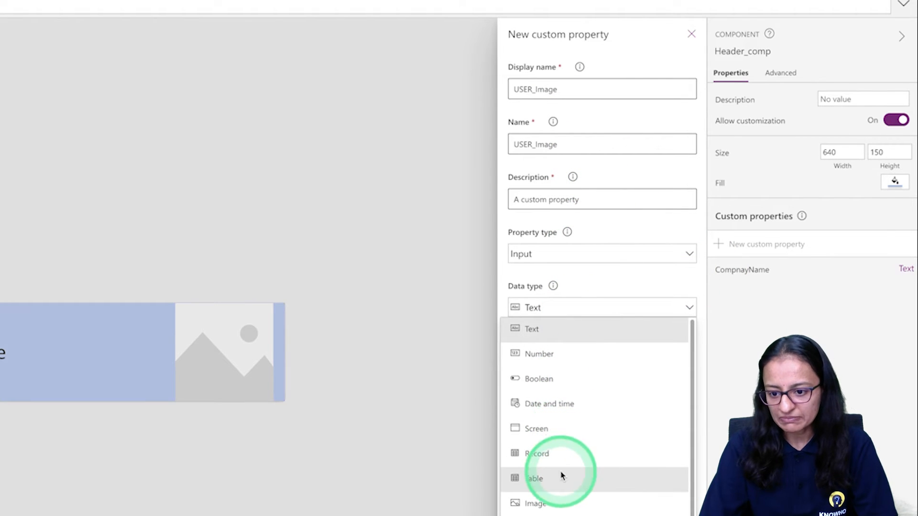
left_click(551, 501)
left_click(534, 504)
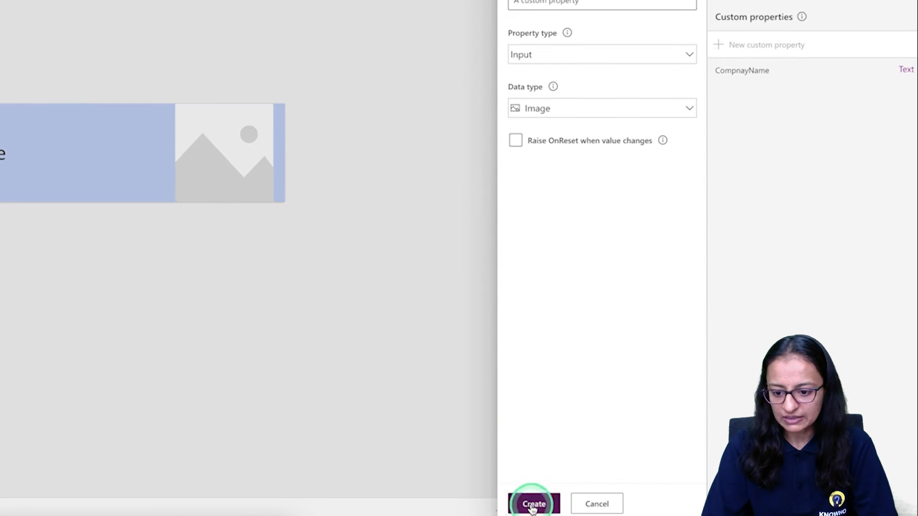
left_click(741, 374)
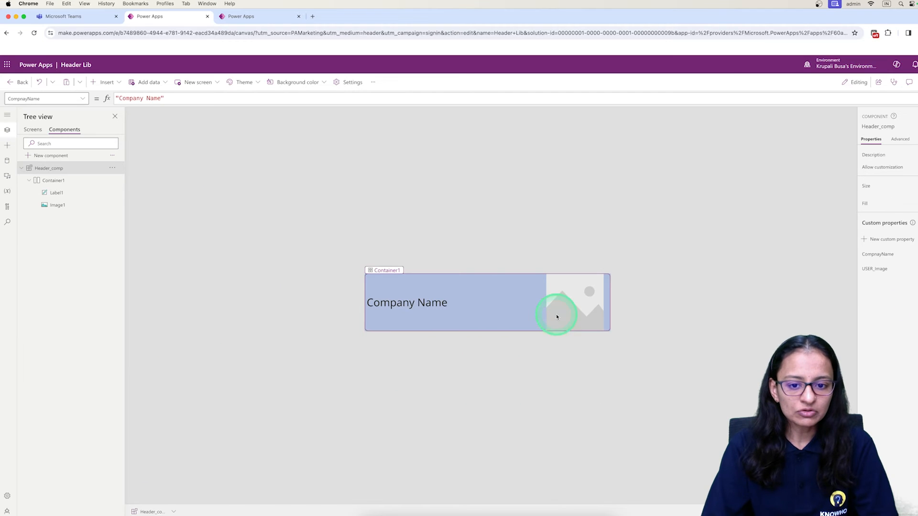
Select the image control in Header_comp and search its list of properties for the Image property
left_click(145, 429)
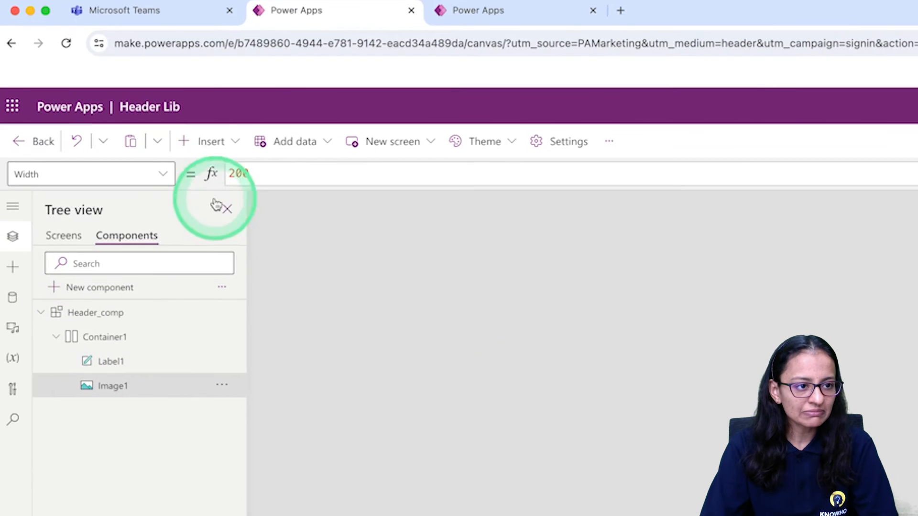
left_click(82, 99)
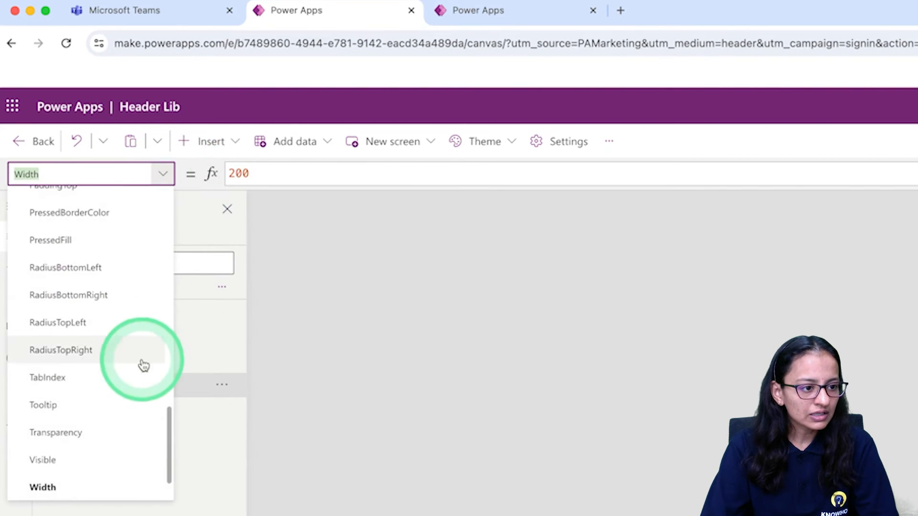
scroll(141, 364, "down", 2)
scroll(141, 365, "up", 15)
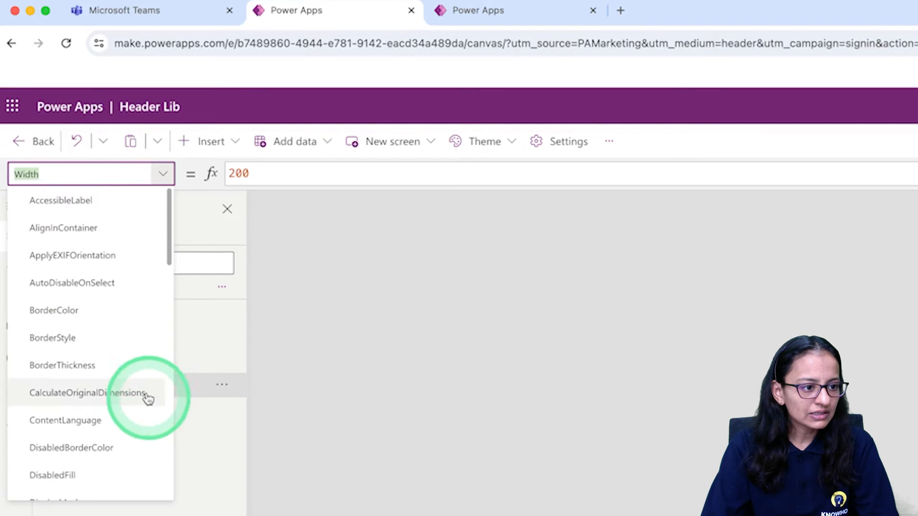
scroll(119, 475, "down", 5)
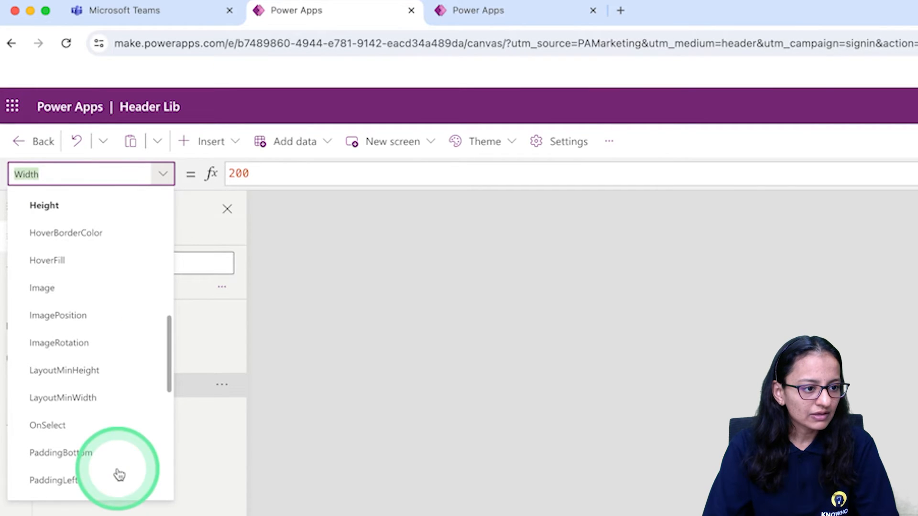
left_click(558, 311)
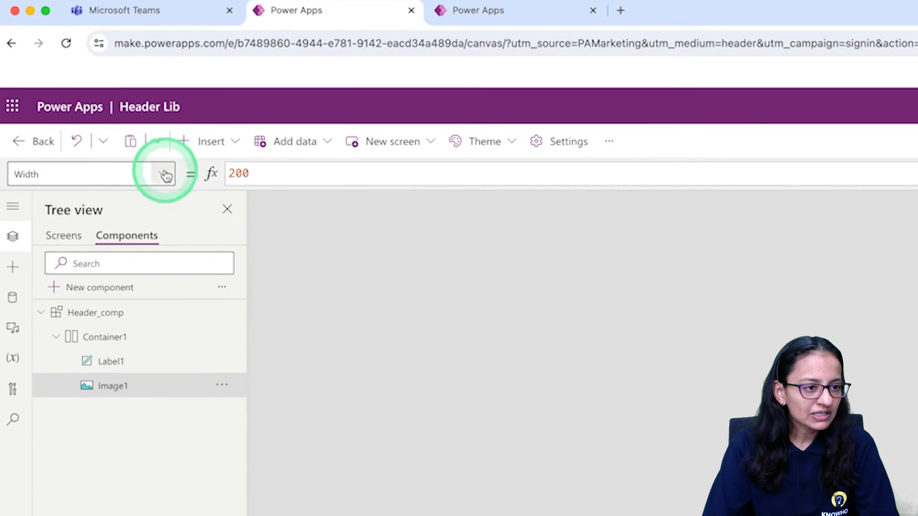
left_click(163, 174)
scroll(125, 397, "down", 1)
scroll(125, 397, "down", 1)
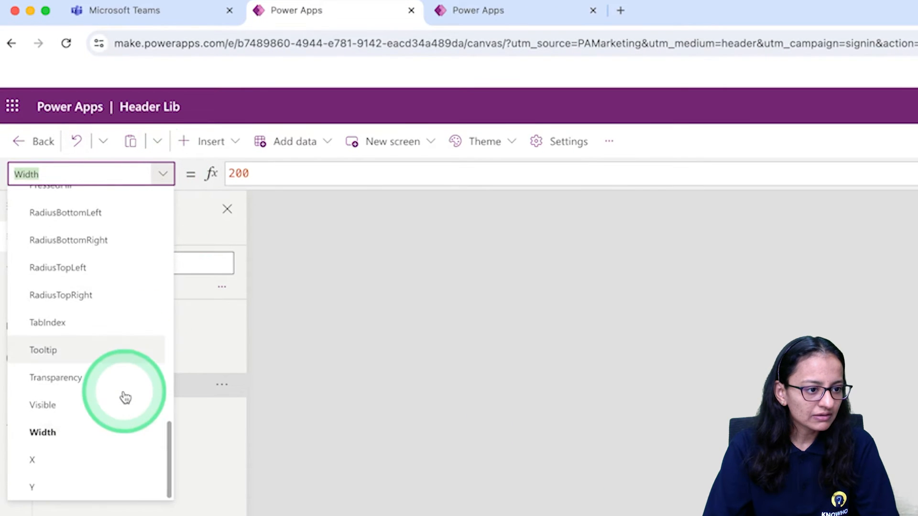
scroll(125, 396, "up", 15)
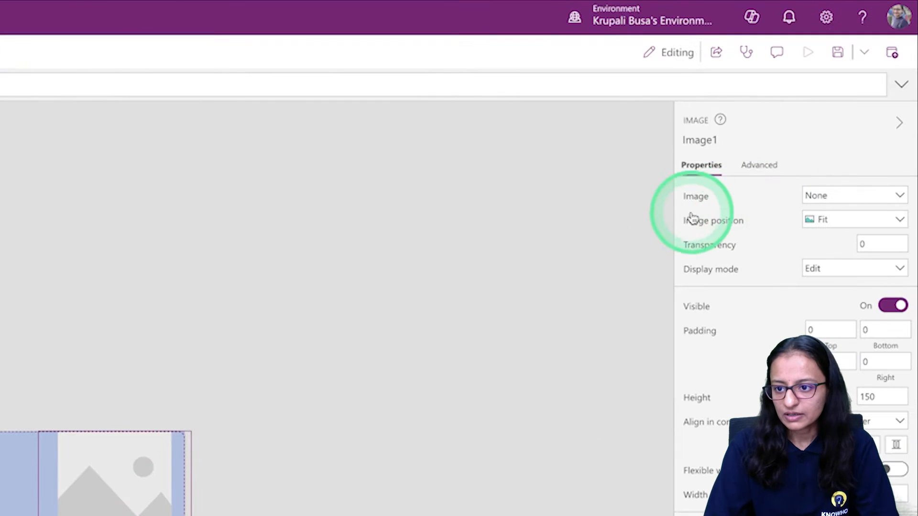
Set the image control's Image property to Header_comp.USER_Image
left_click(697, 200)
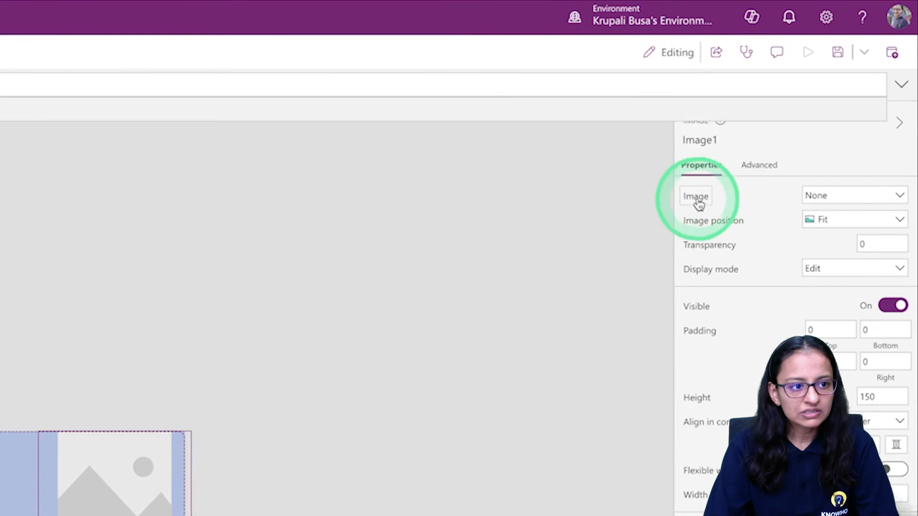
double_click(289, 168)
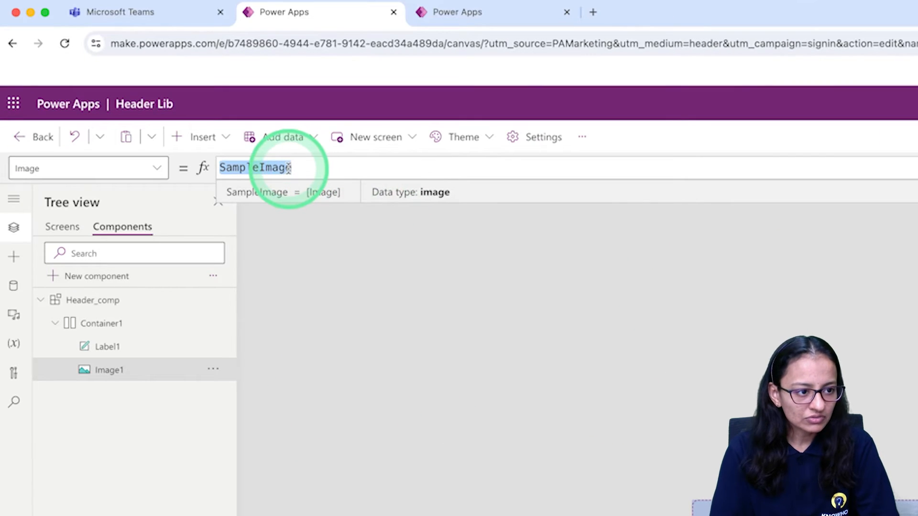
type("Header_comp.")
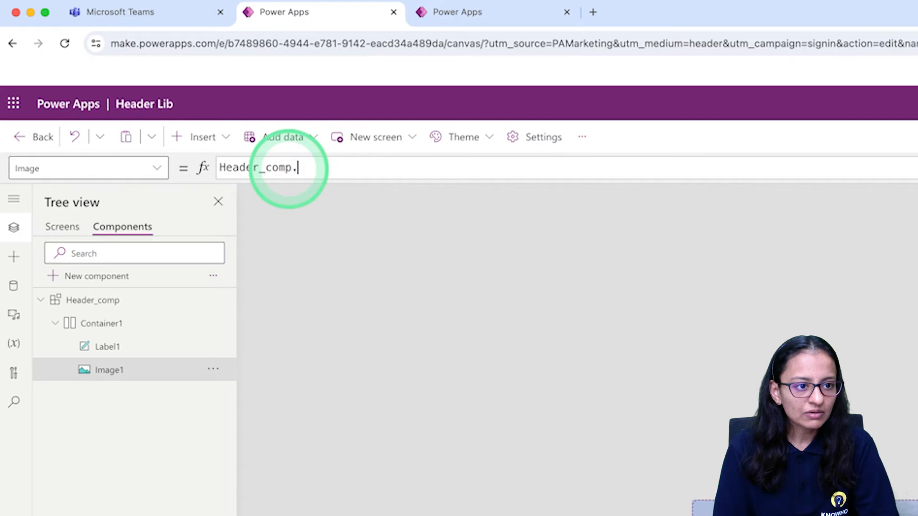
key("Tab")
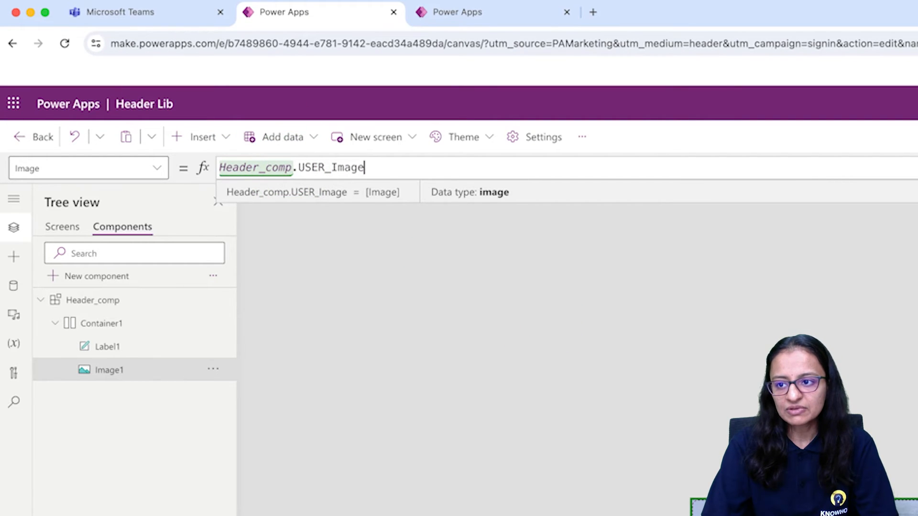
key("Return")
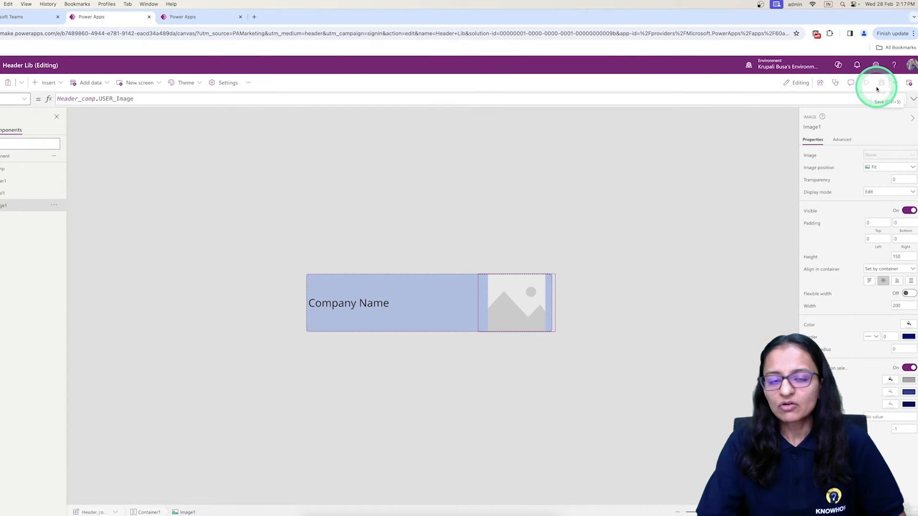
Publish this version of the Header Lib component library
left_click(909, 82)
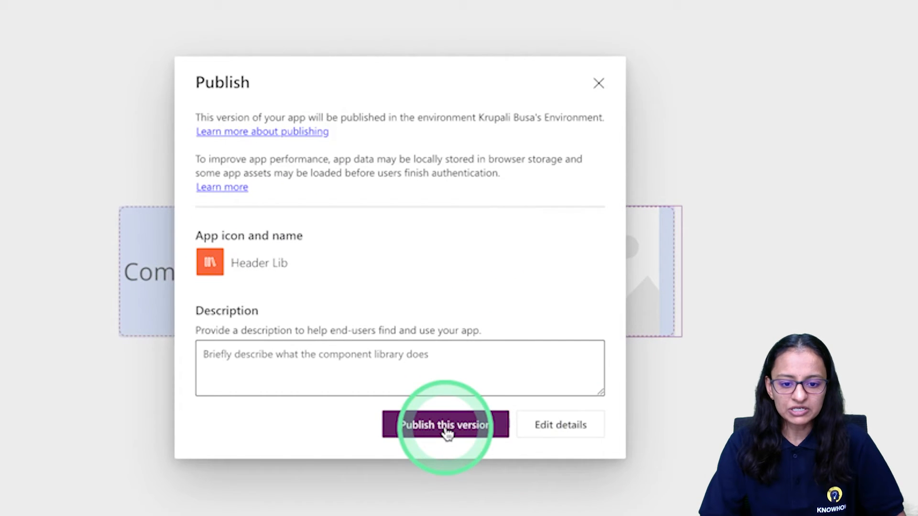
left_click(449, 392)
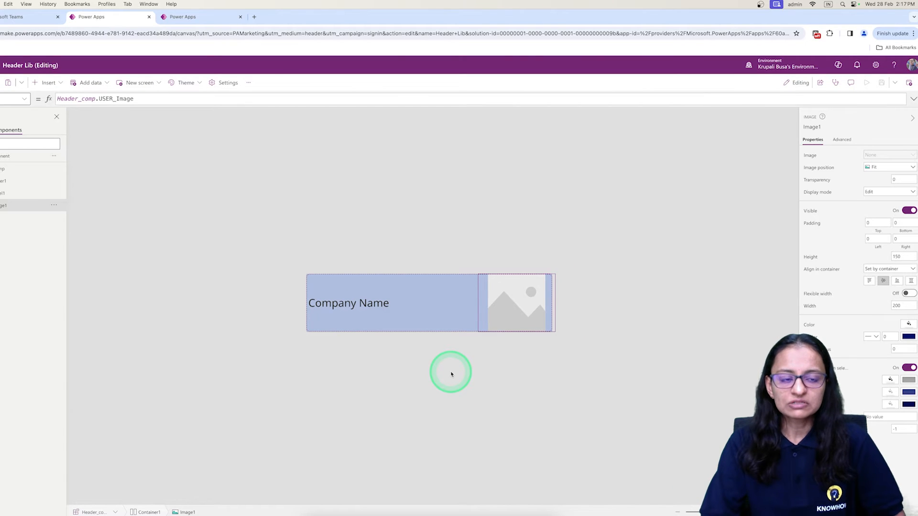
left_click(382, 271)
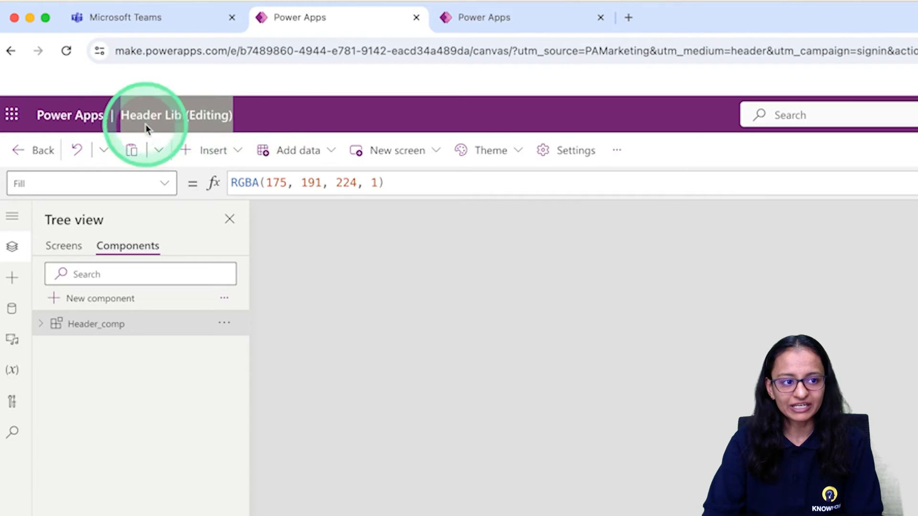
Leave the library editor for the component libraries list and view the actions available for Header Lib
left_click(44, 151)
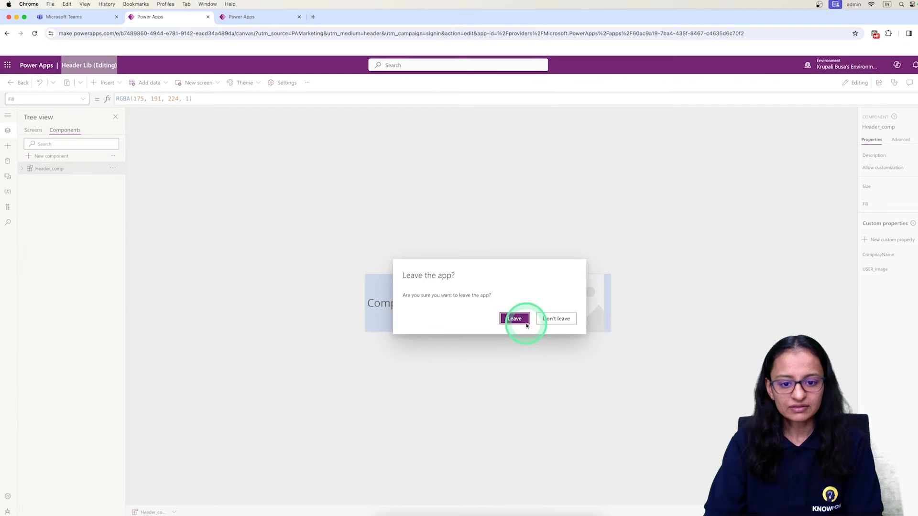
left_click(772, 470)
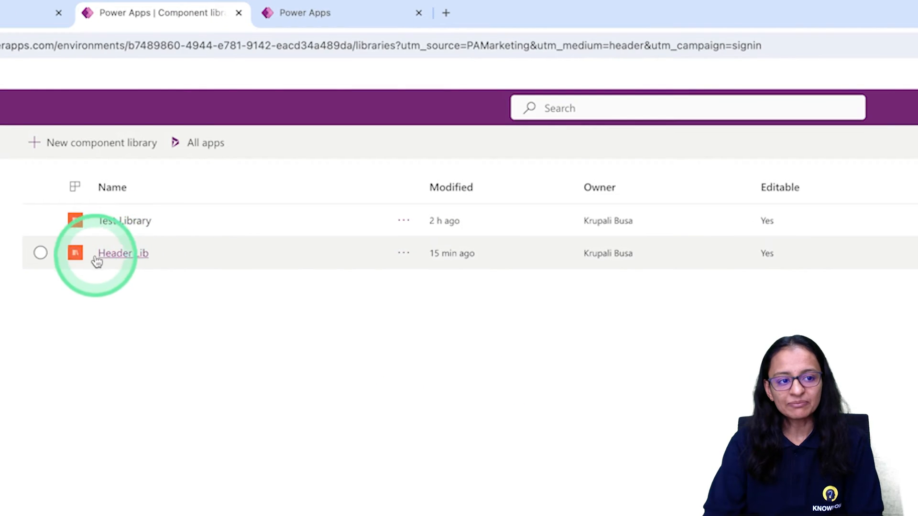
left_click(400, 263)
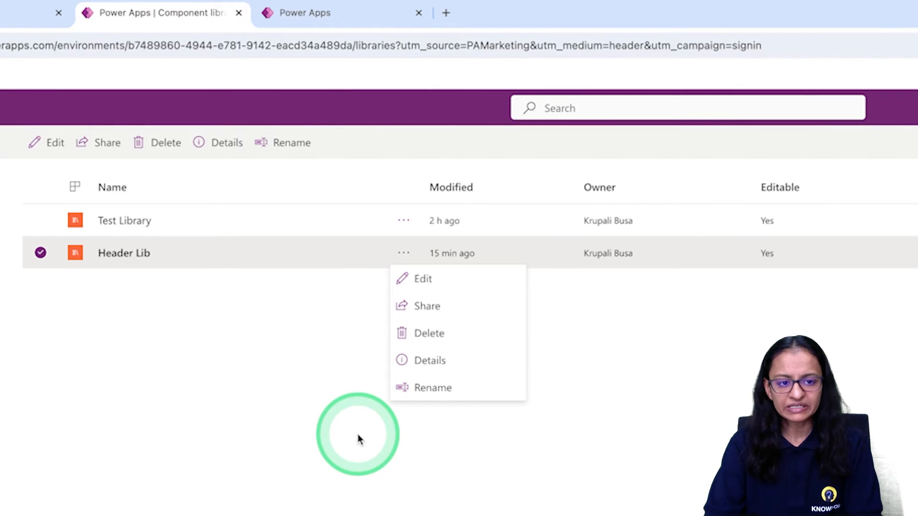
left_click(147, 325)
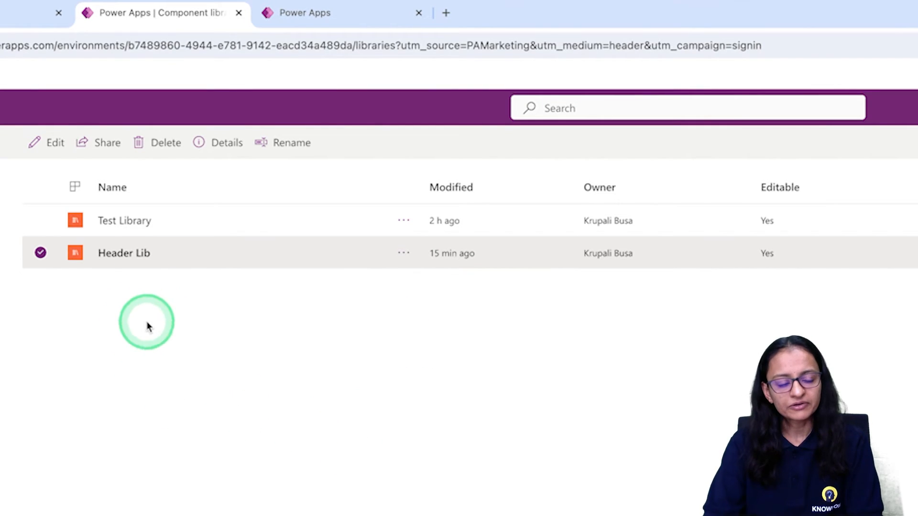
left_click(148, 326)
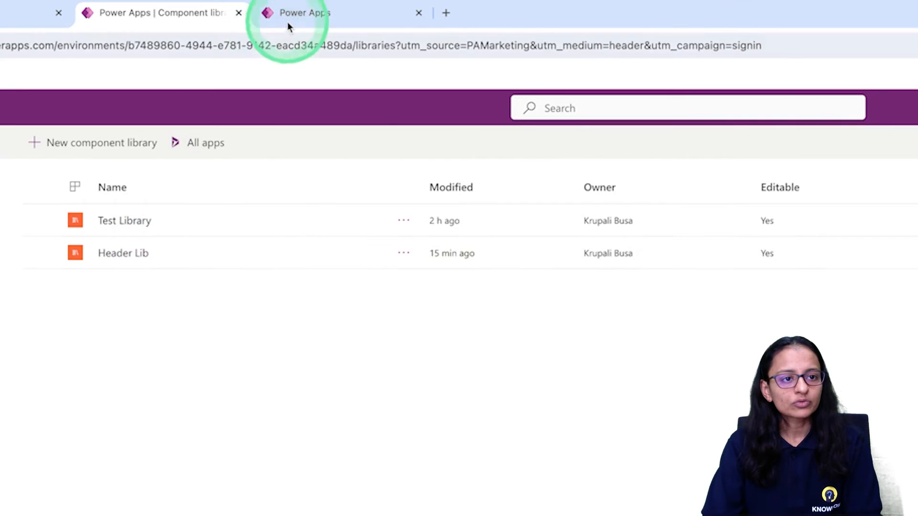
Switch to the Component Part 2 app, reload it, dismiss the modern theme tip and open Screen3
left_click(291, 19)
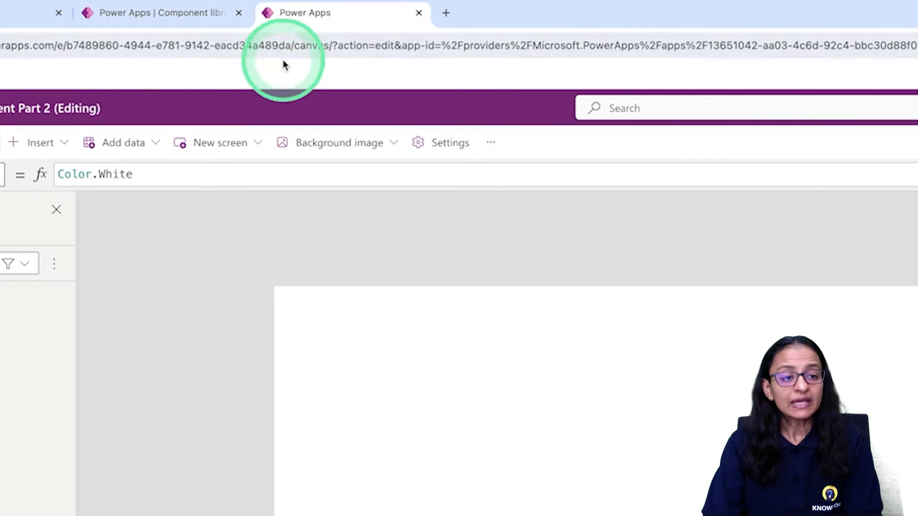
left_click(185, 20)
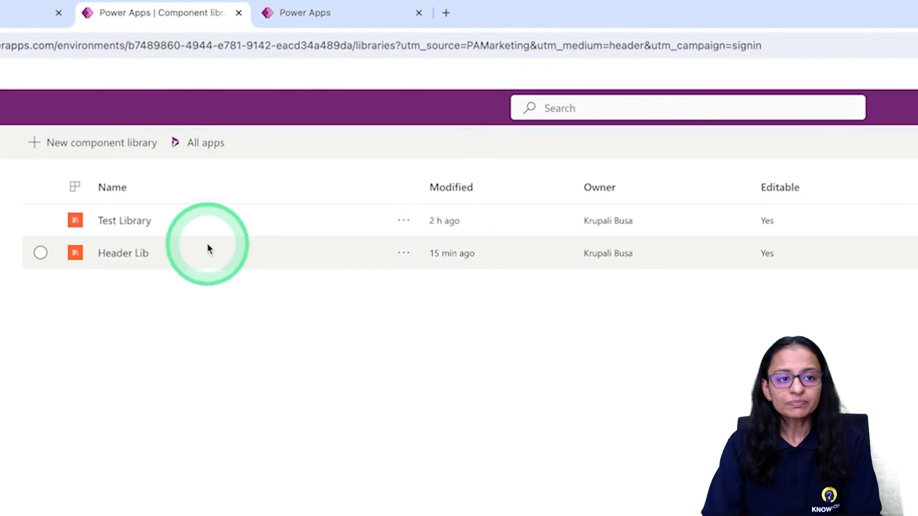
left_click(299, 13)
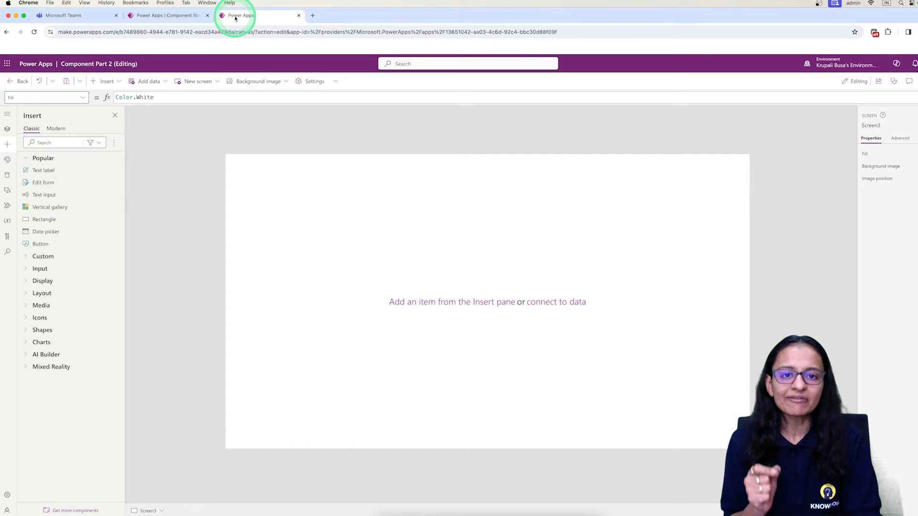
left_click(34, 32)
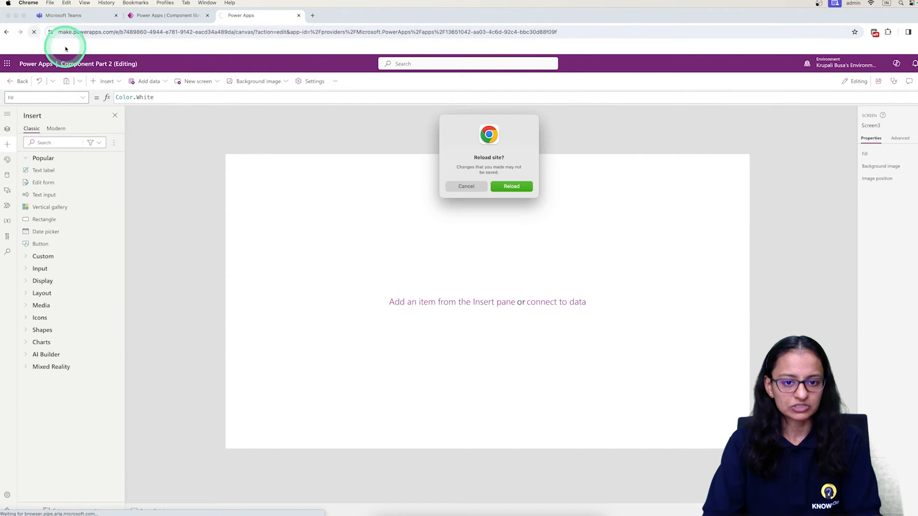
left_click(515, 187)
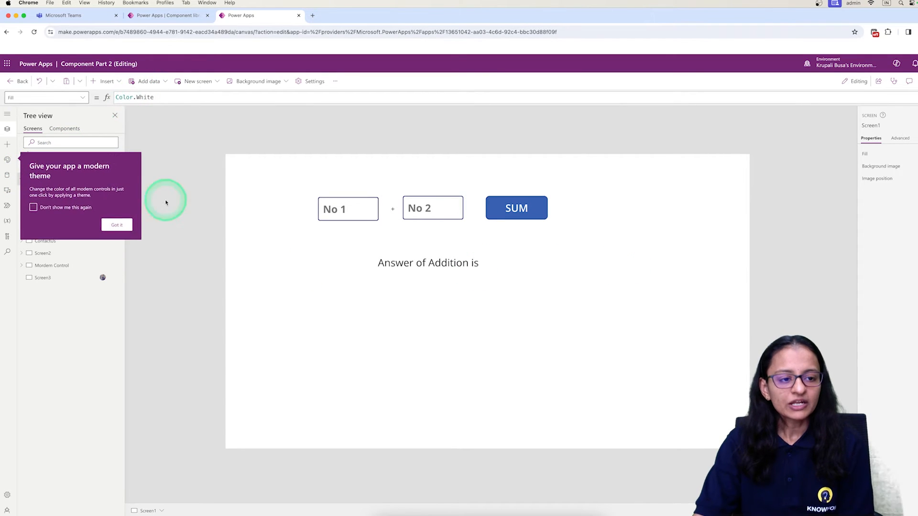
left_click(116, 224)
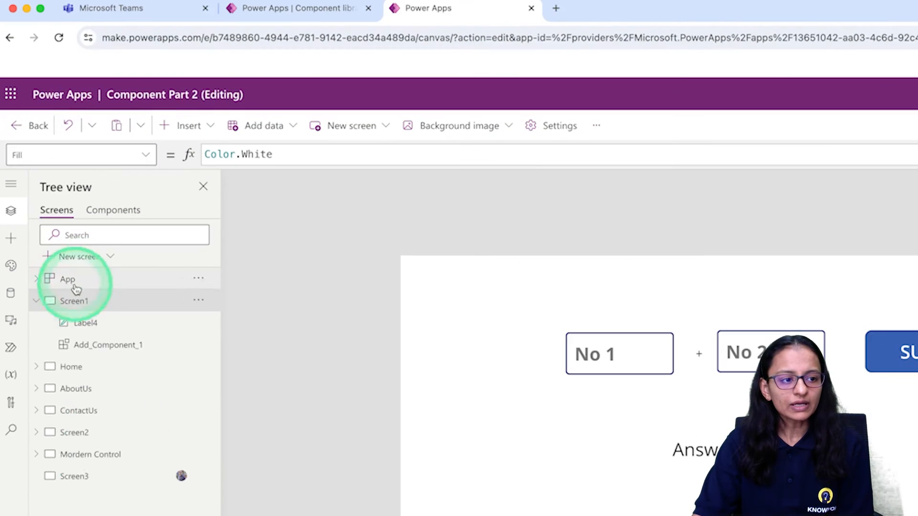
left_click(88, 476)
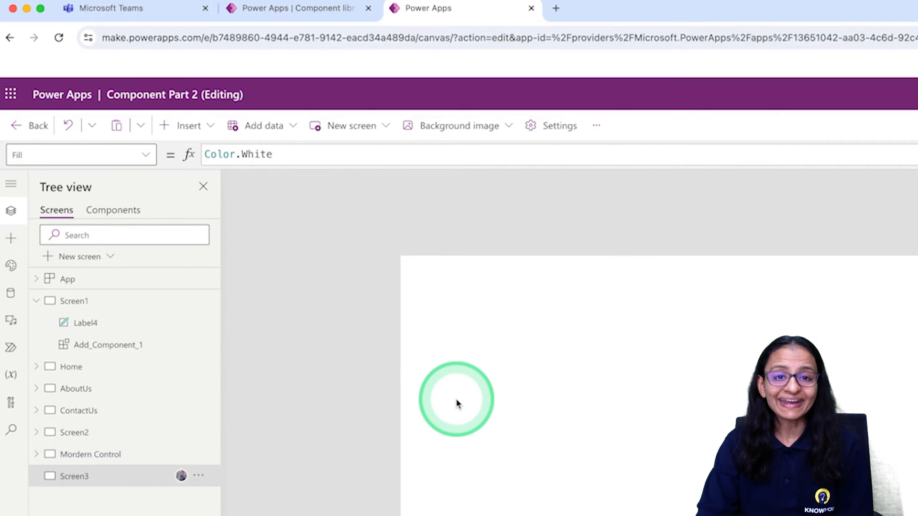
Insert the app's classic custom Header component on Screen3
left_click(338, 9)
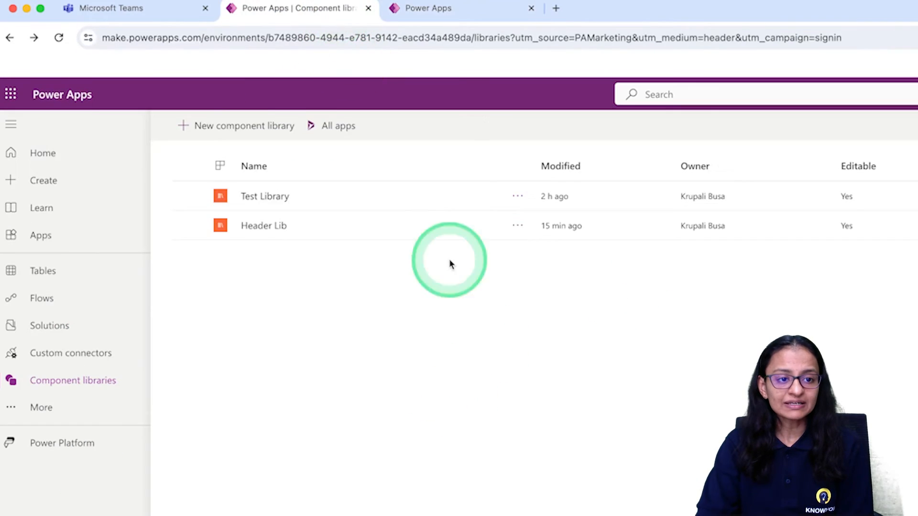
left_click(465, 12)
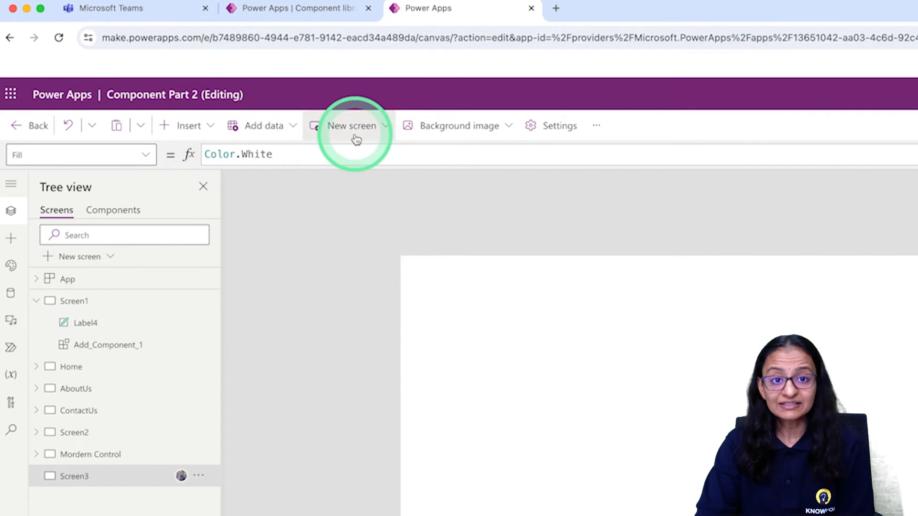
left_click(183, 128)
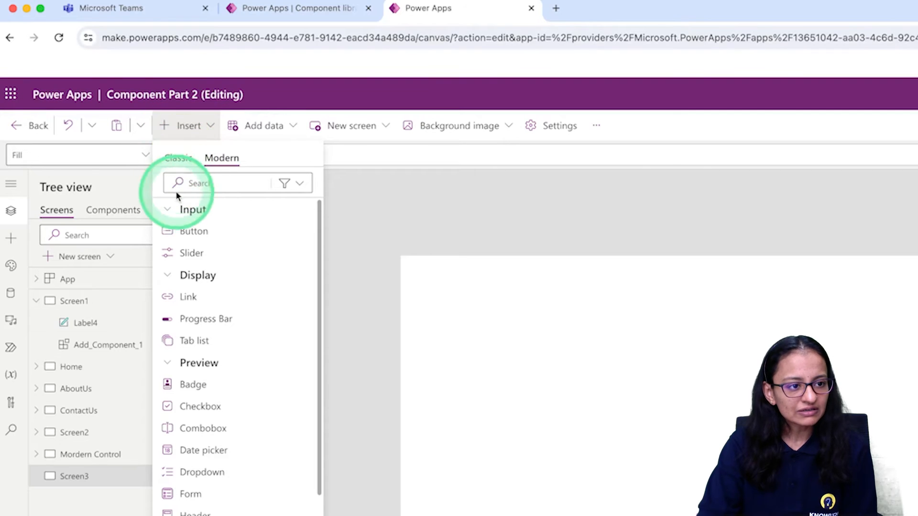
left_click(178, 157)
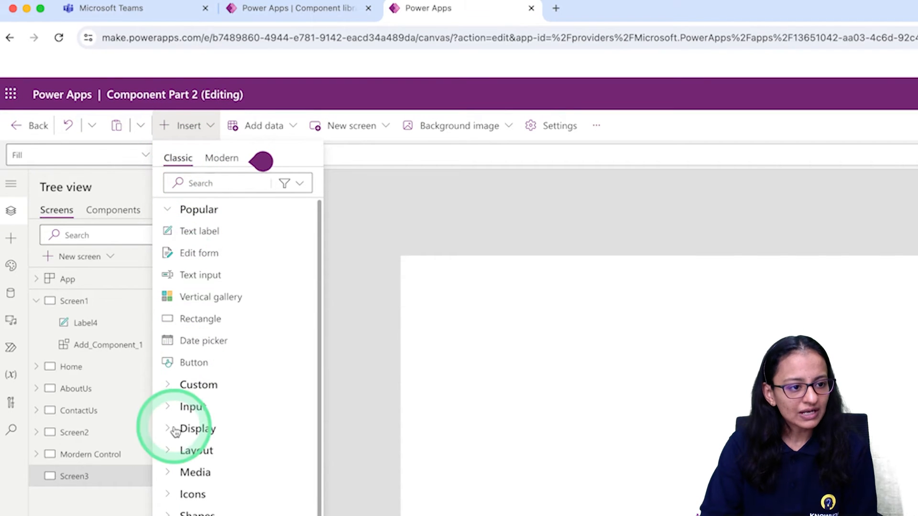
left_click(175, 391)
left_click(181, 427)
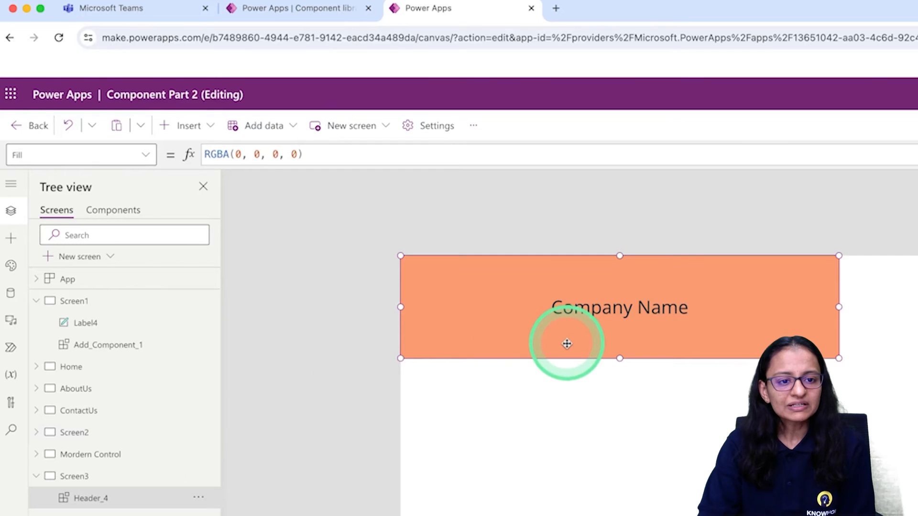
Examine the Header component among the app's own components and return to the screens
left_click(133, 219)
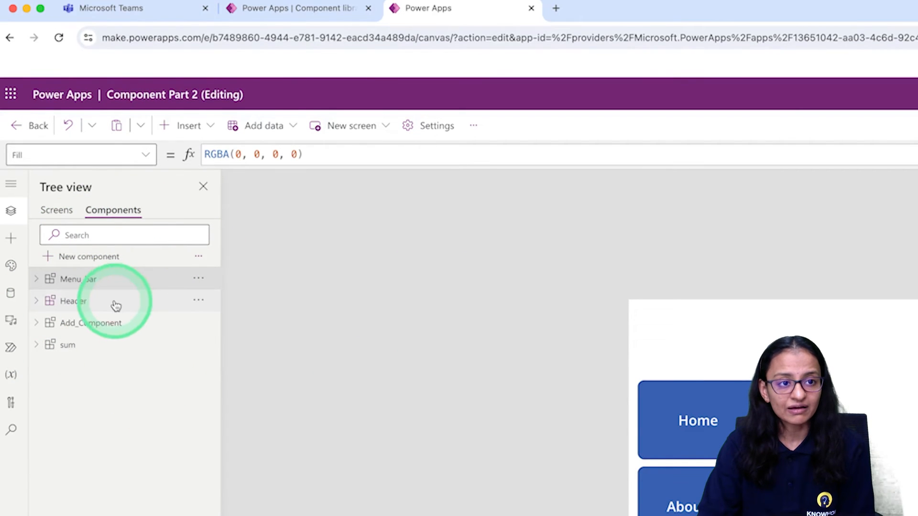
left_click(76, 302)
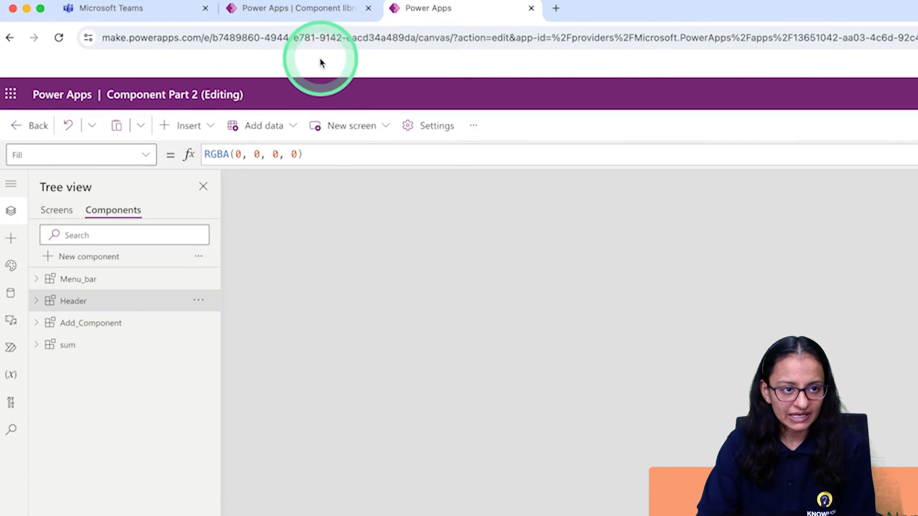
left_click(53, 210)
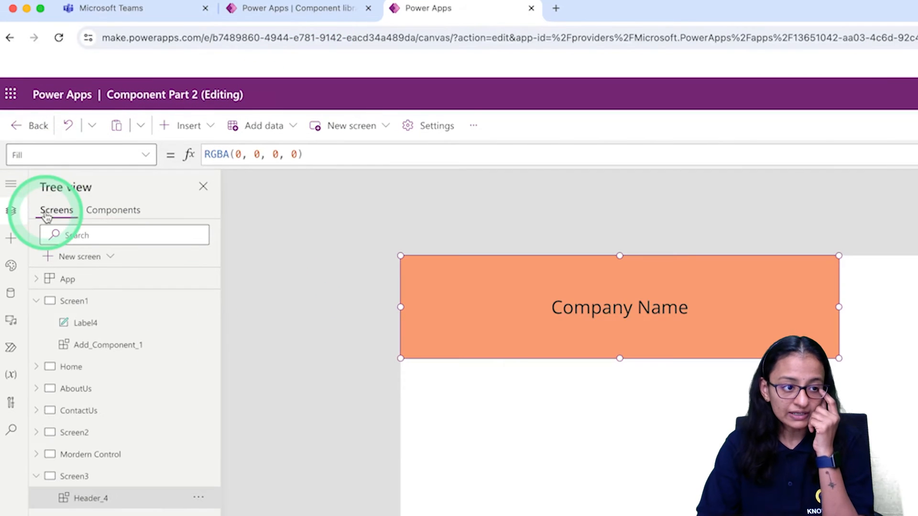
Cut the app's own Header component from Screen3, leaving the screen empty
left_click(617, 306)
right_click(617, 305)
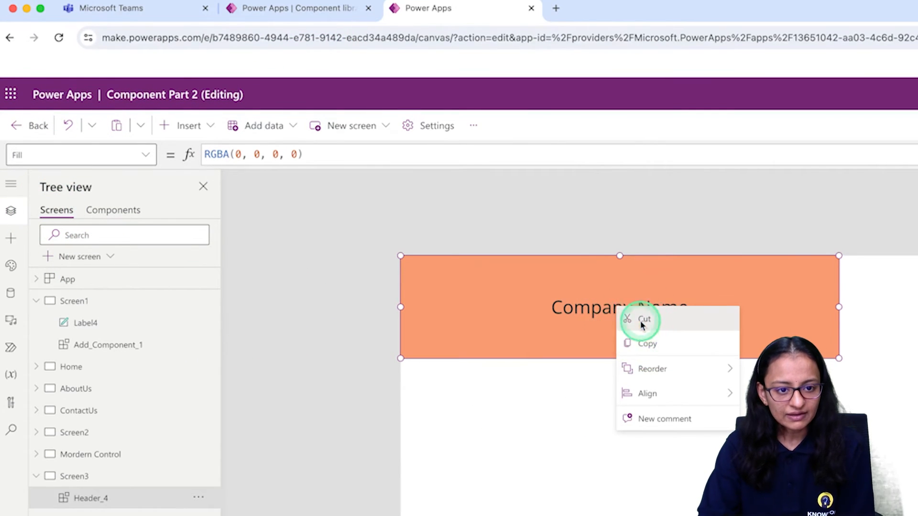
left_click(641, 319)
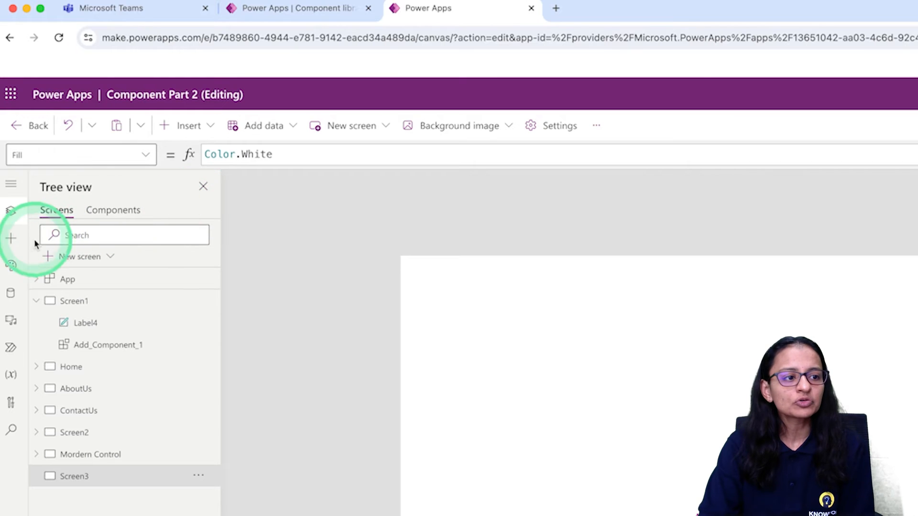
Import the Header_comp component from the Header Lib library into the app
left_click(14, 241)
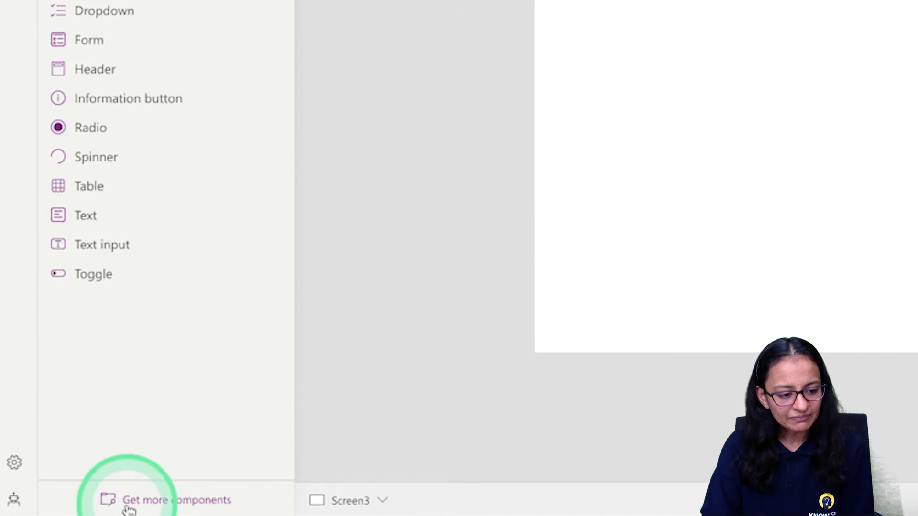
left_click(197, 503)
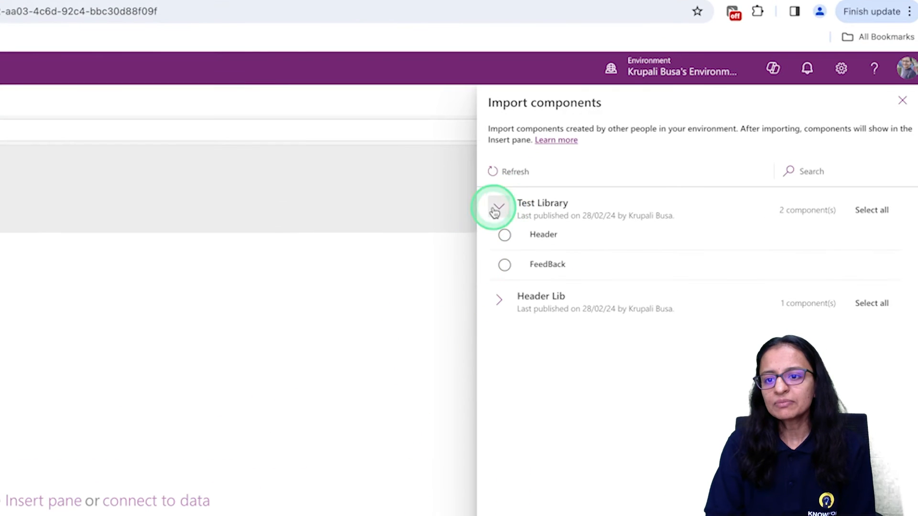
left_click(768, 144)
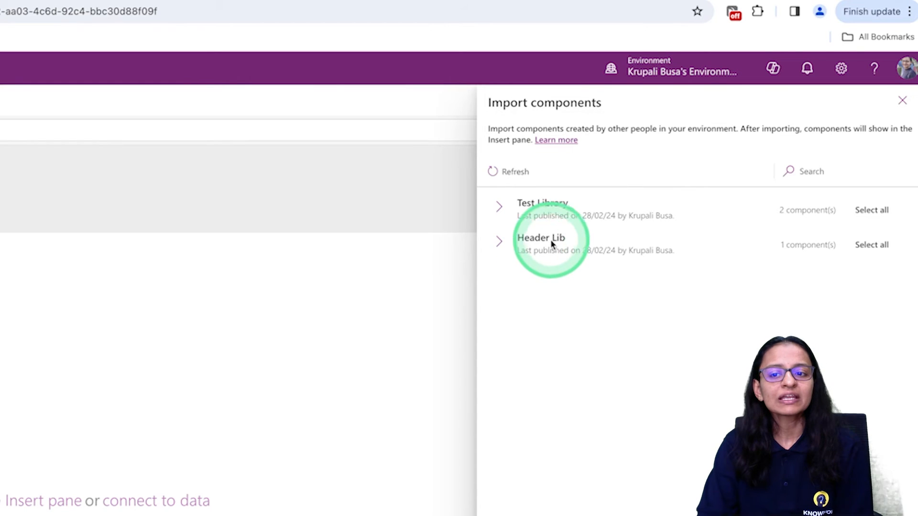
left_click(498, 245)
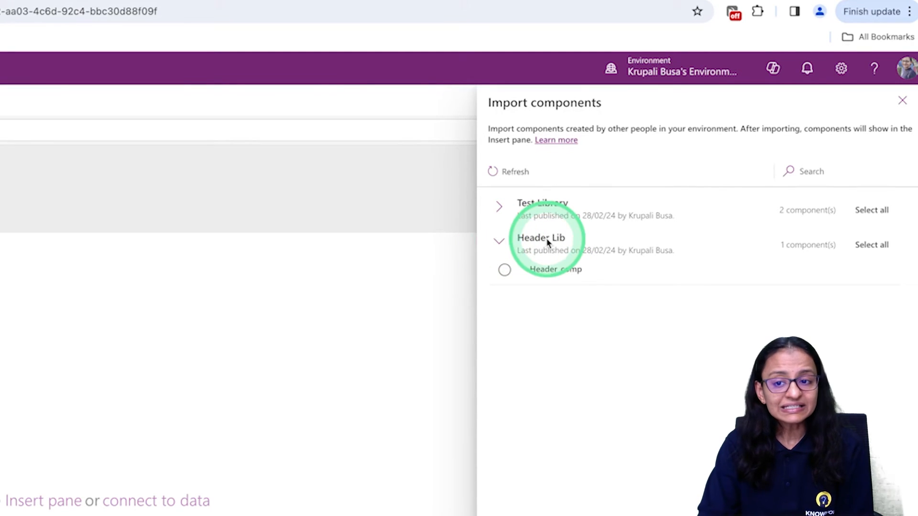
left_click(506, 271)
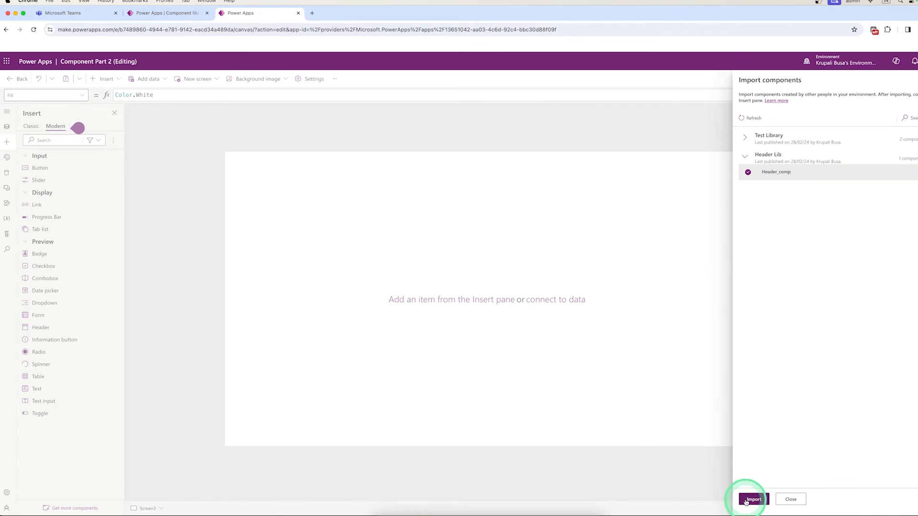
left_click(748, 501)
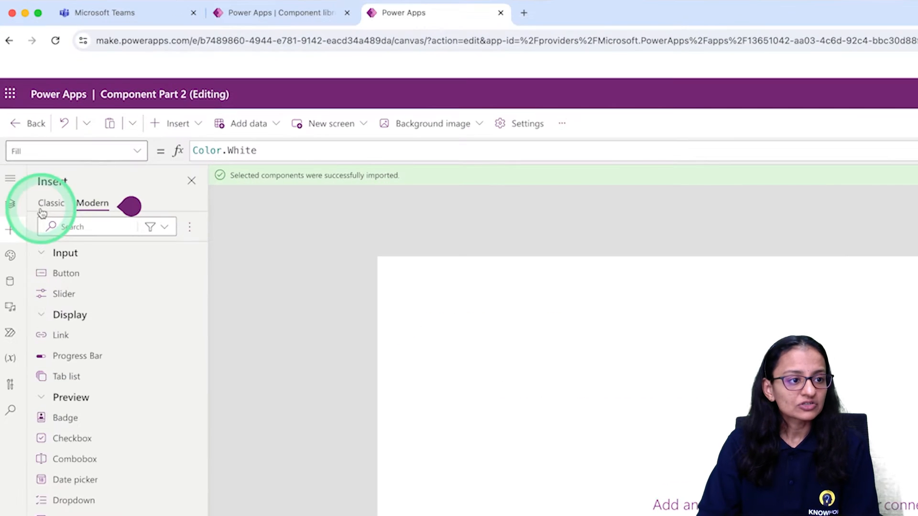
Insert the imported Header_comp library component on Screen3 from the classic controls
left_click(43, 210)
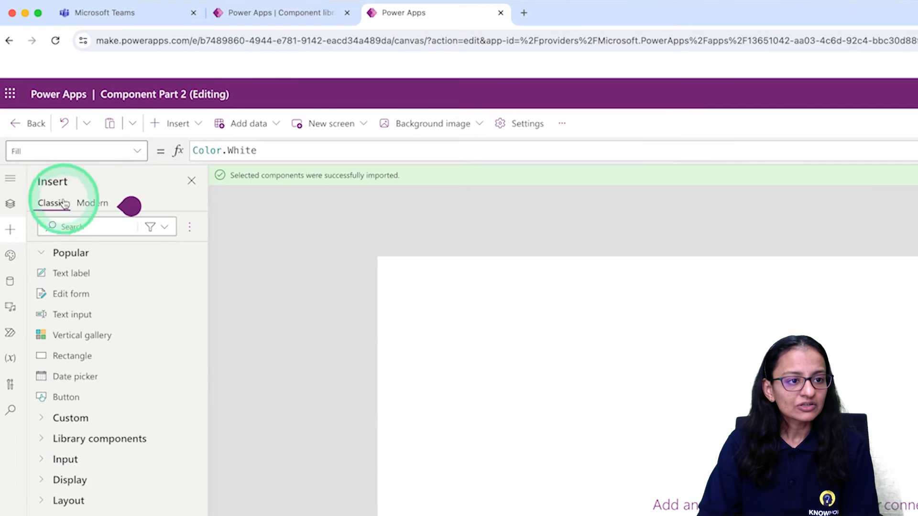
left_click(160, 126)
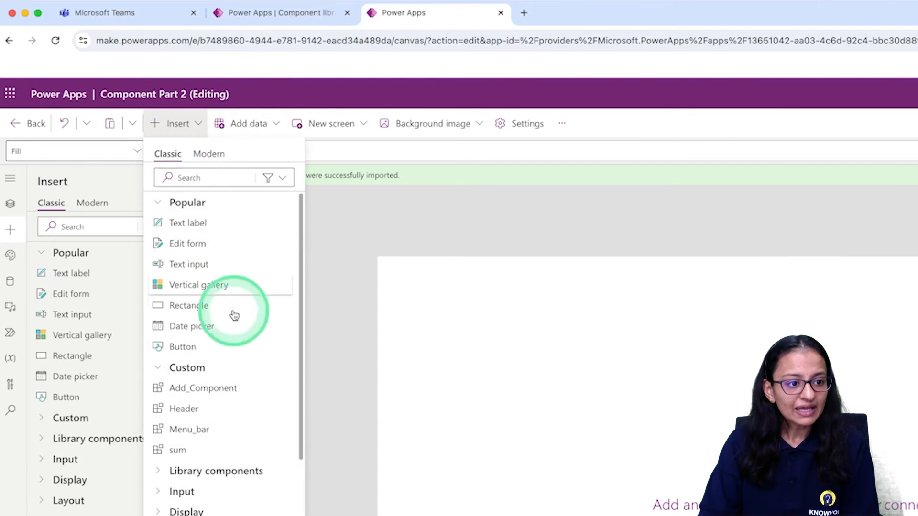
left_click(161, 368)
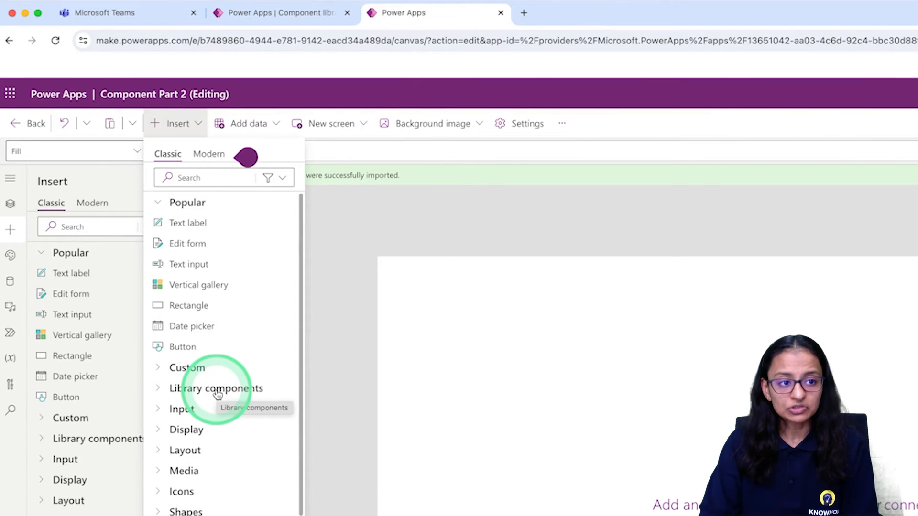
left_click(165, 393)
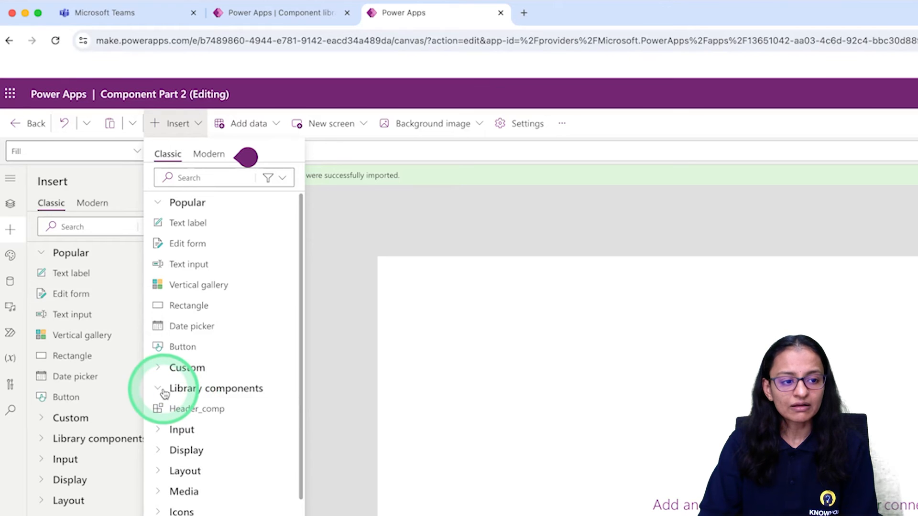
left_click(182, 411)
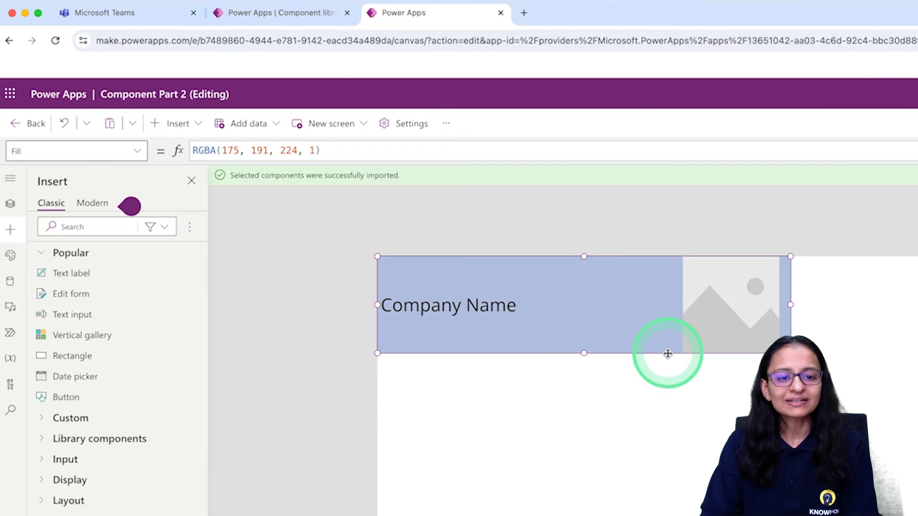
Dismiss the modern controls tip permanently and set the inserted header's Width property to Parent.Width
left_click(137, 152)
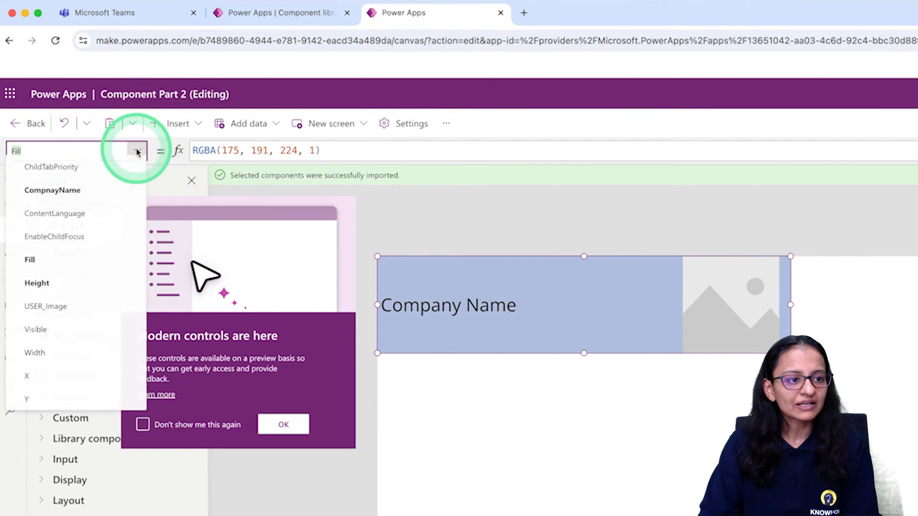
left_click(213, 425)
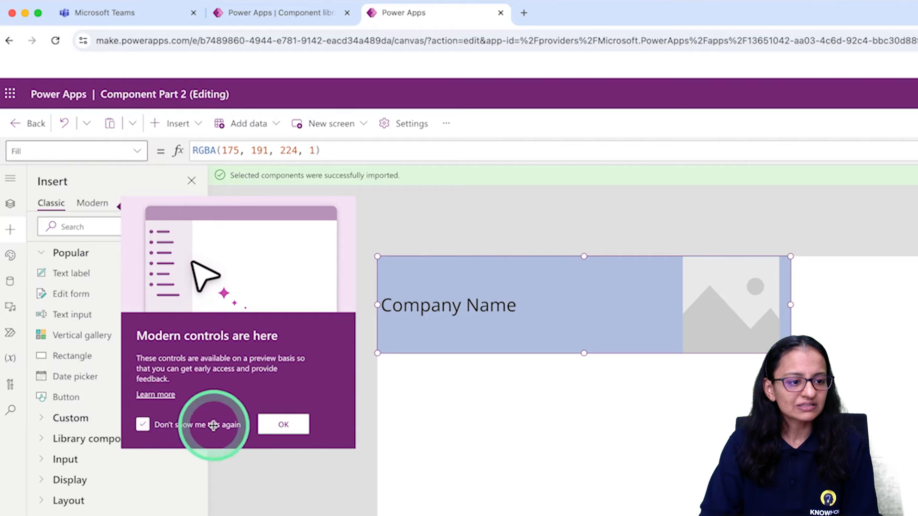
left_click(283, 425)
left_click(135, 152)
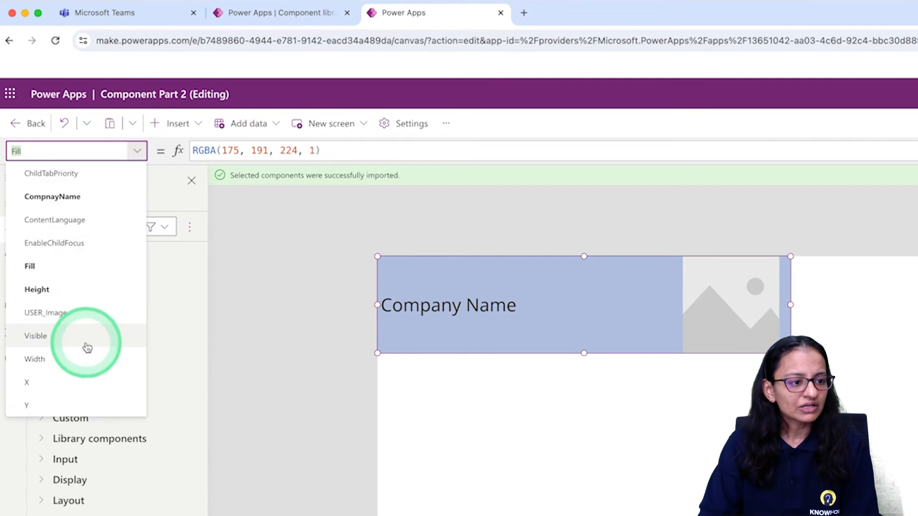
left_click(93, 354)
double_click(263, 150)
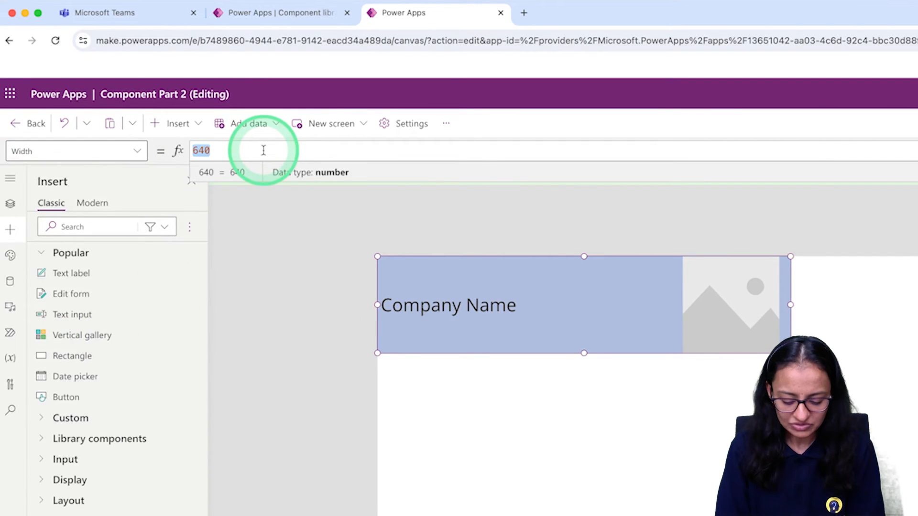
type("Pare")
key("Tab")
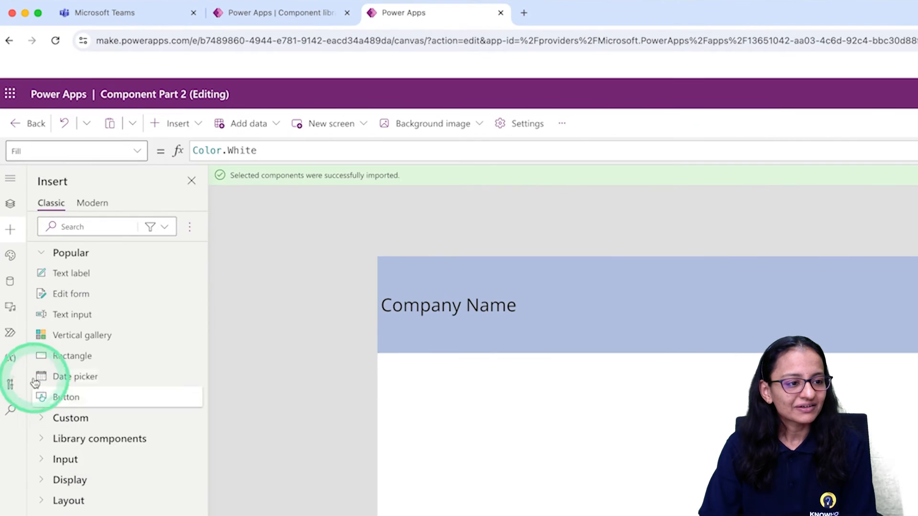
Select Header_comp_1 under Screen3 and set its CompnayName property to "Test Company"
left_click(10, 207)
left_click(85, 478)
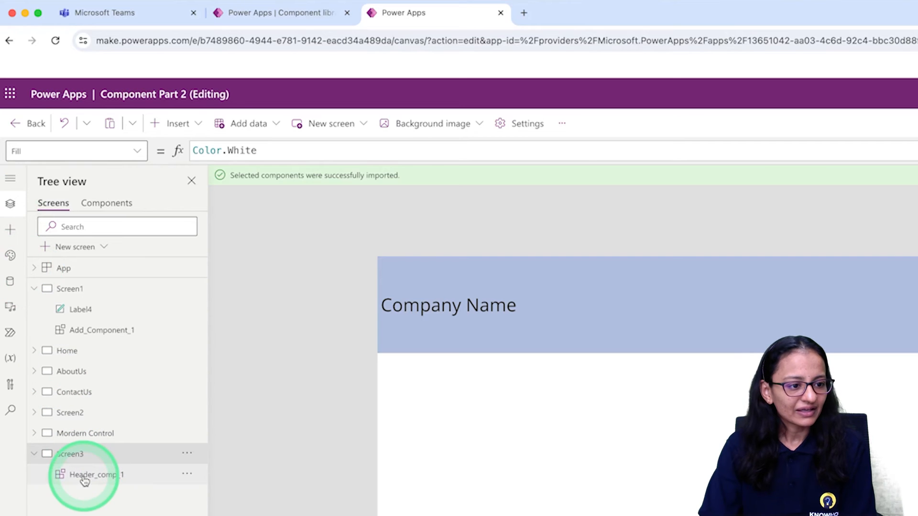
left_click(137, 159)
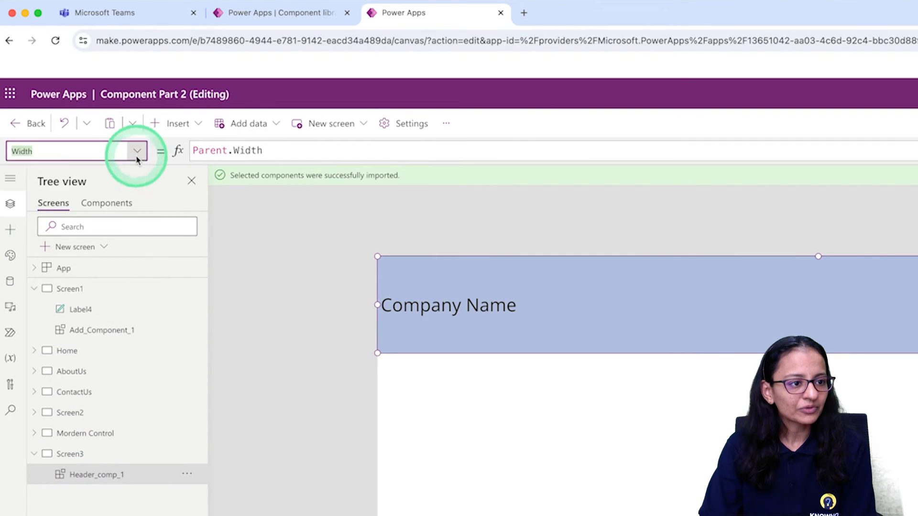
left_click(105, 198)
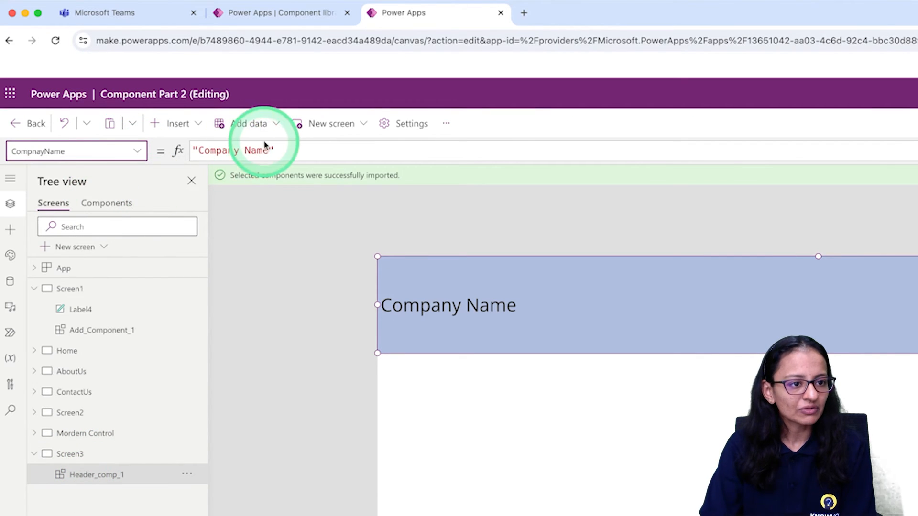
triple_click(250, 151)
key("BackSpace")
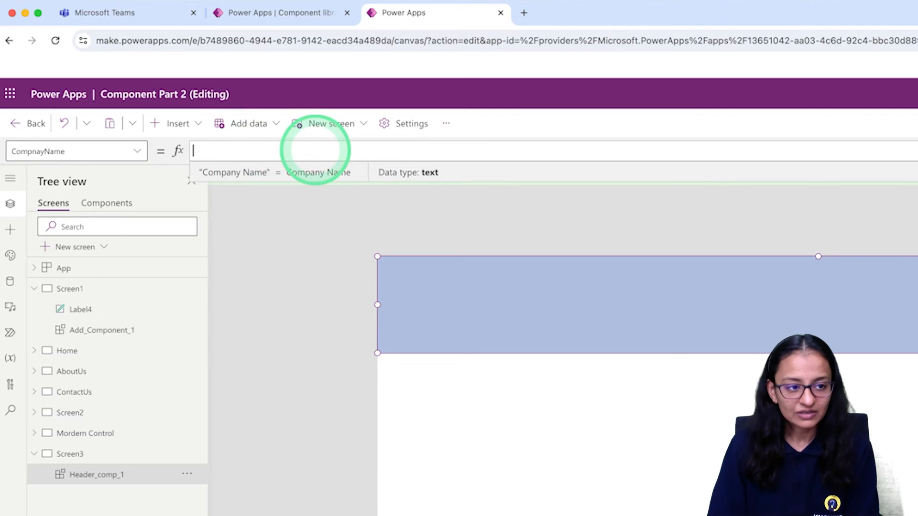
type("\"\"")
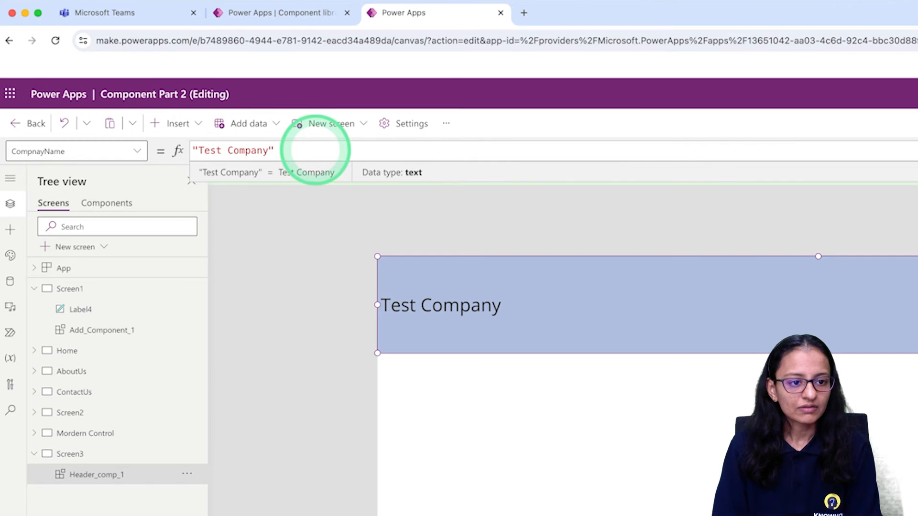
key("BackSpace")
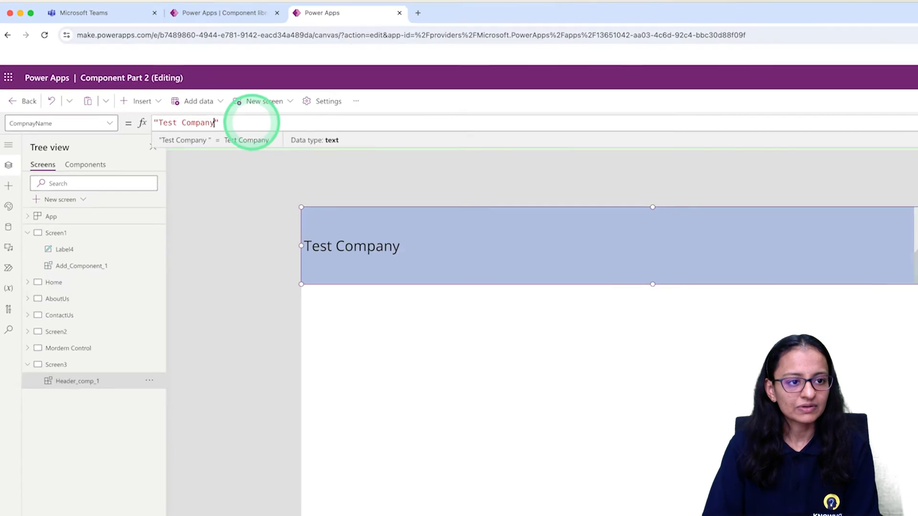
left_click(585, 240)
left_click(699, 193)
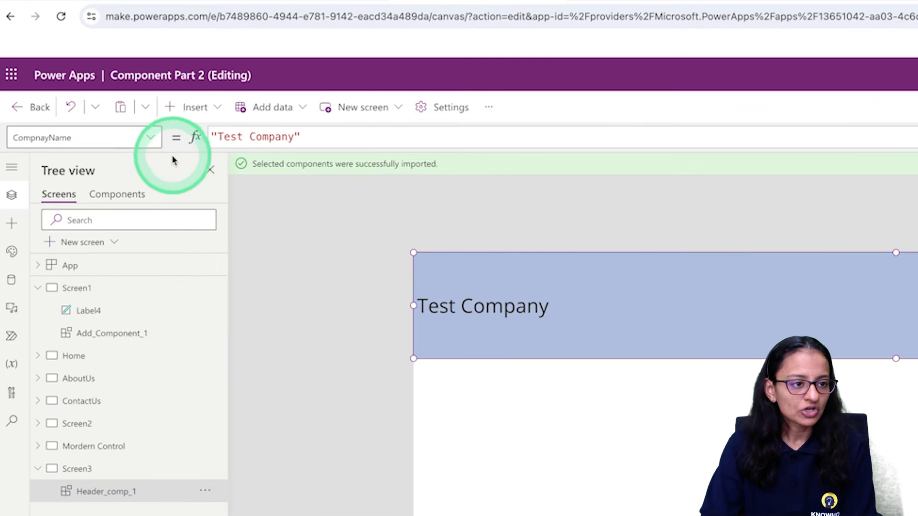
Clear the SampleImage value from the USER_Image property of Header_comp_1
left_click(82, 95)
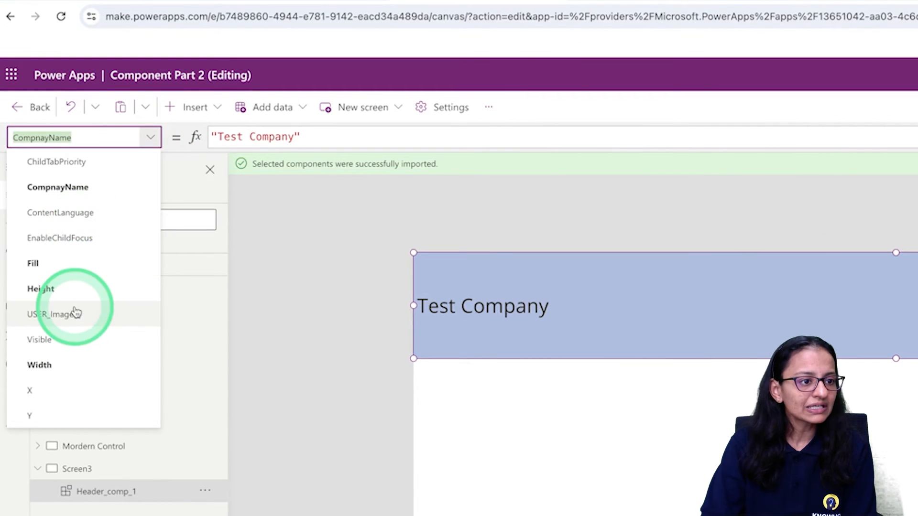
left_click(75, 324)
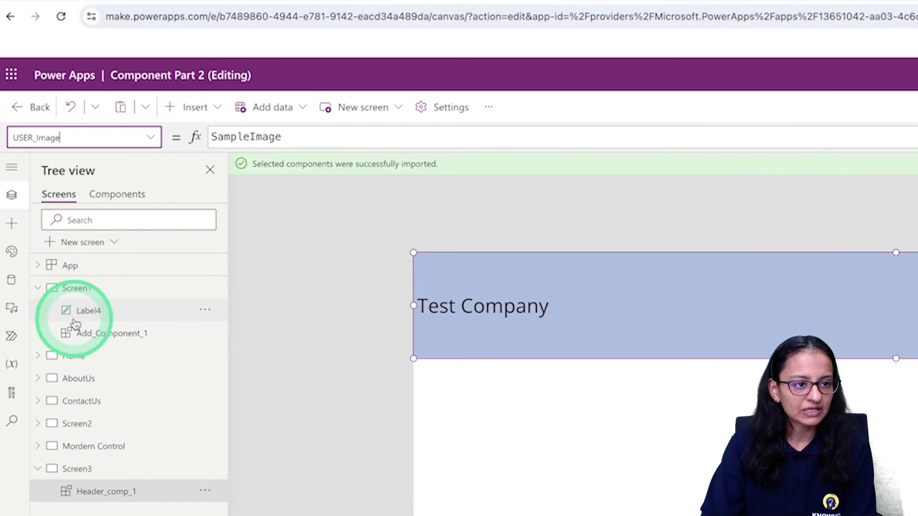
double_click(293, 136)
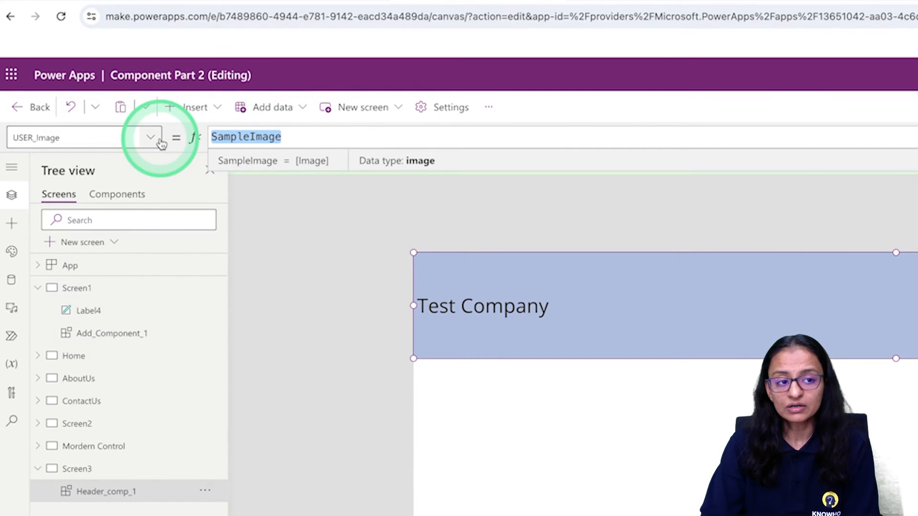
key("BackSpace")
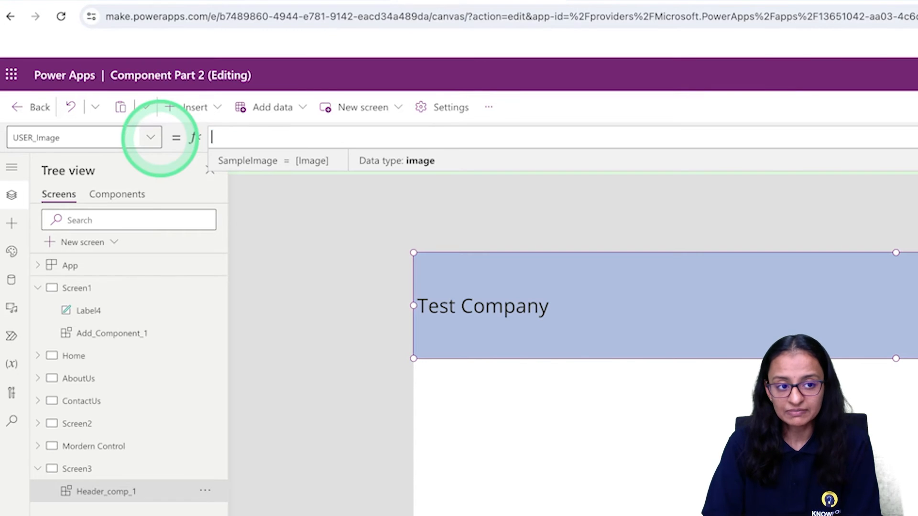
left_click(198, 156)
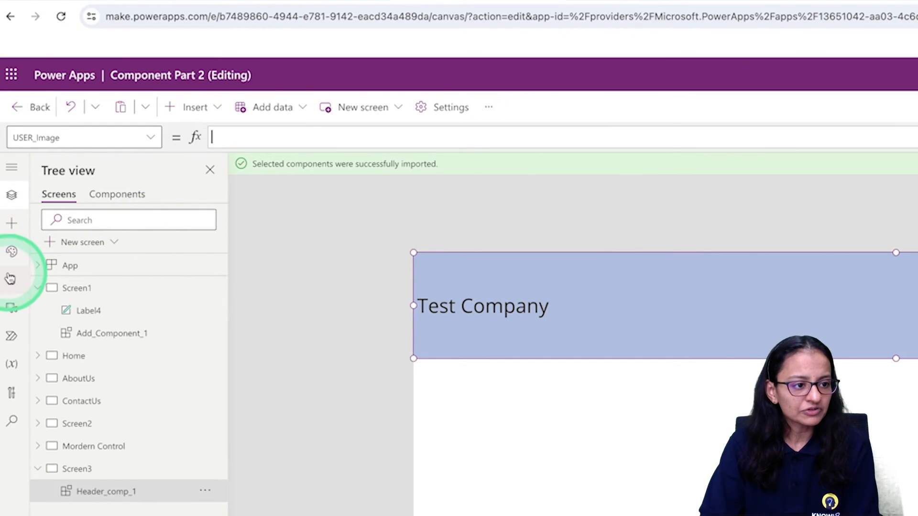
Search the data sources for "office" and add the Office 365 Users connection to the app
left_click(11, 280)
left_click(88, 227)
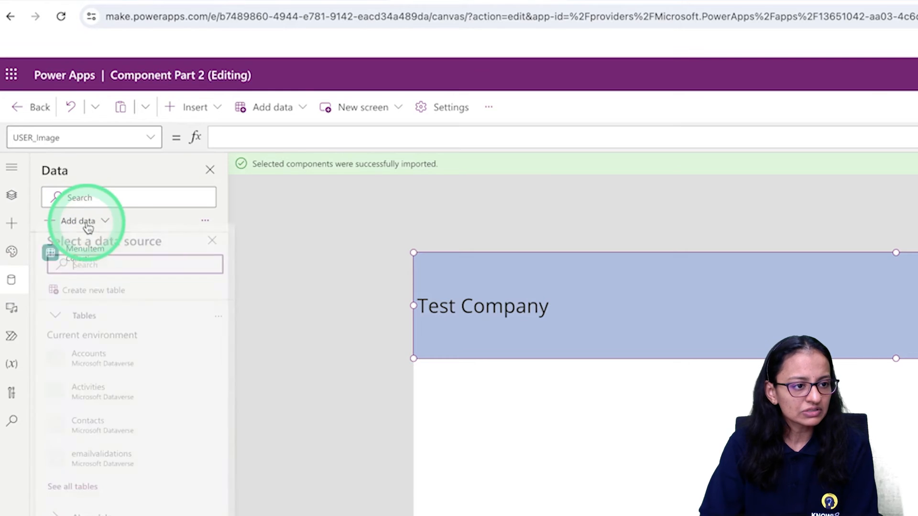
left_click(99, 272)
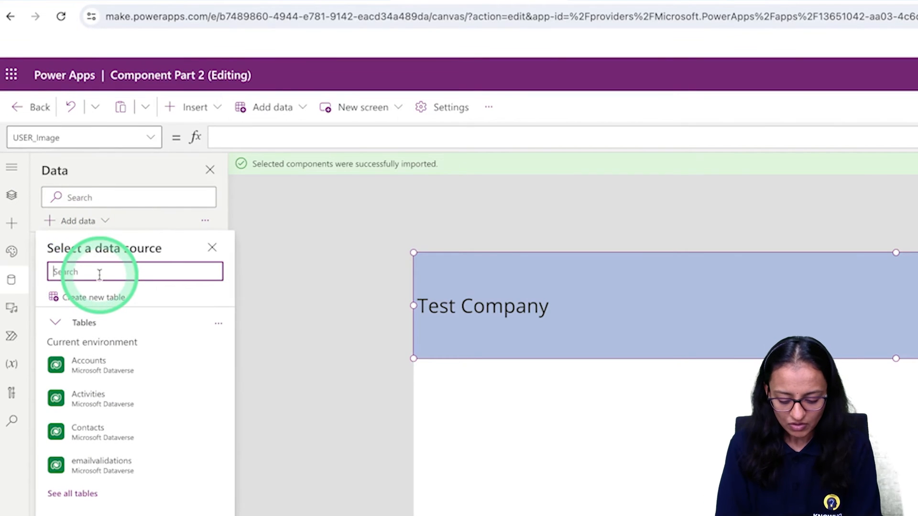
type("office")
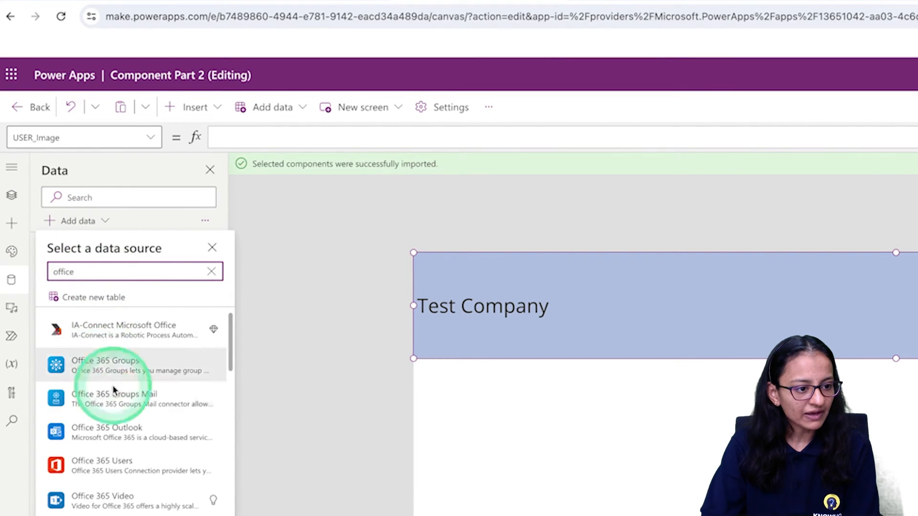
left_click(102, 466)
left_click(93, 316)
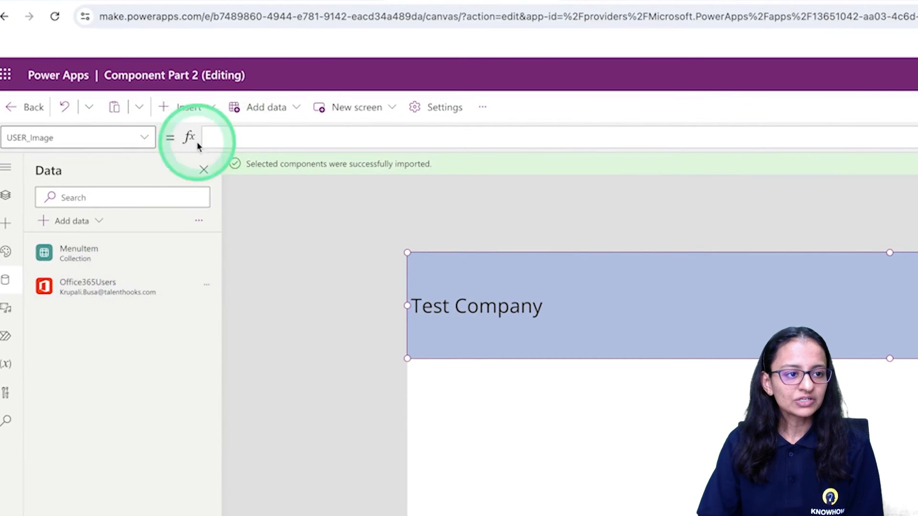
Start the formula of the header's USER_Image property with the Office365Users.UserPhotoV2() function
left_click(234, 139)
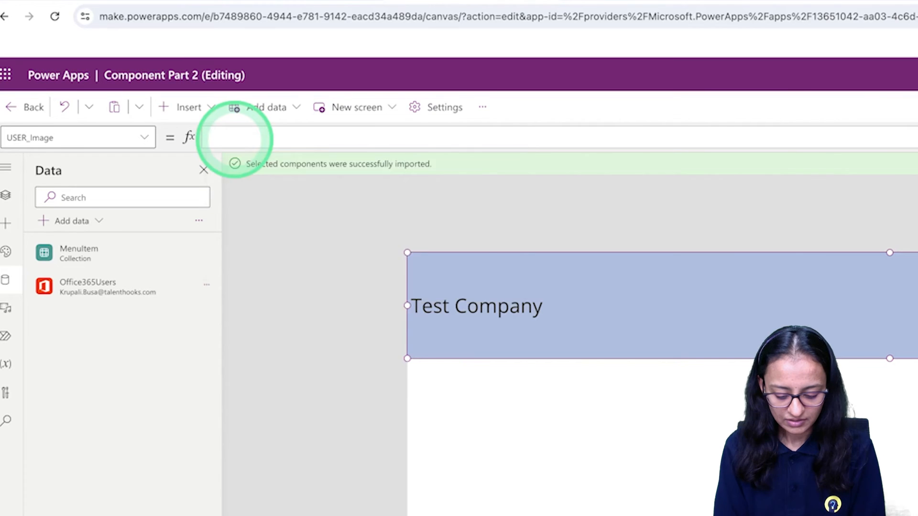
type("offi")
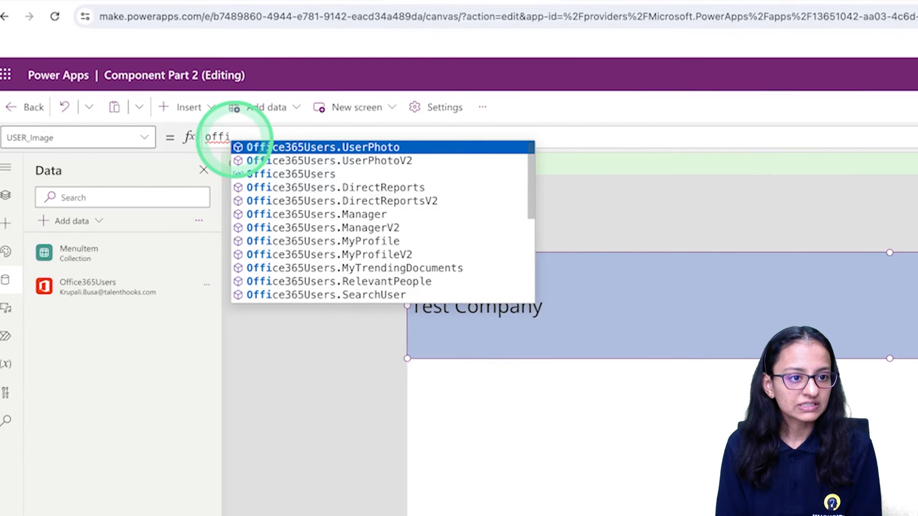
key("Left")
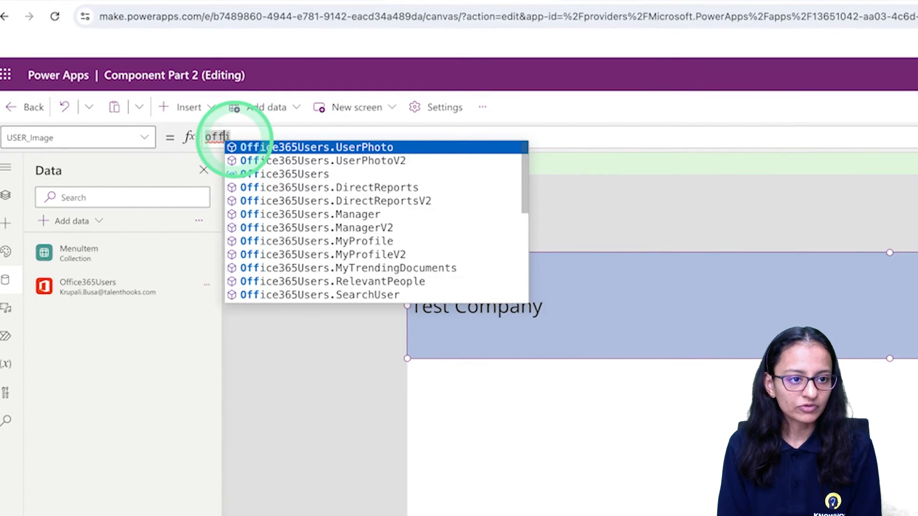
key("Down")
key("Tab")
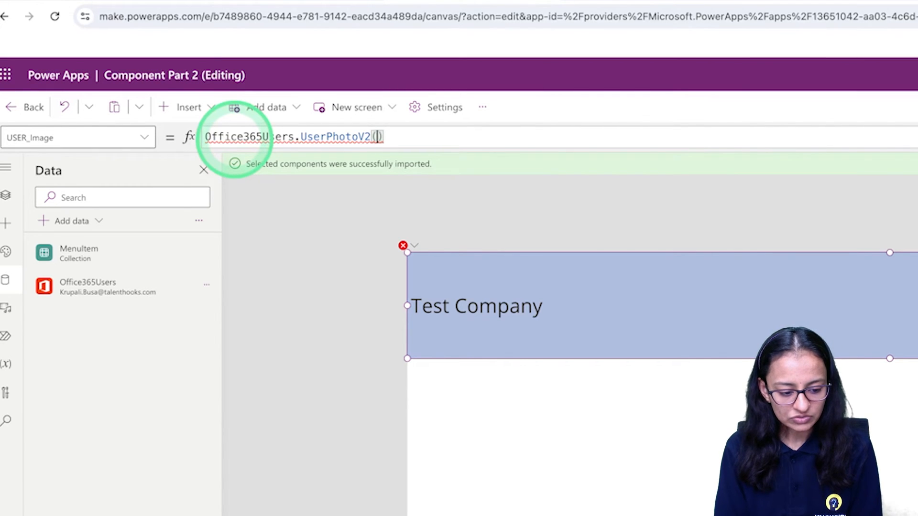
Pass Office365Users.MyProfileV2().userPrincipalName as the argument of UserPhotoV2 and save the app
type("off")
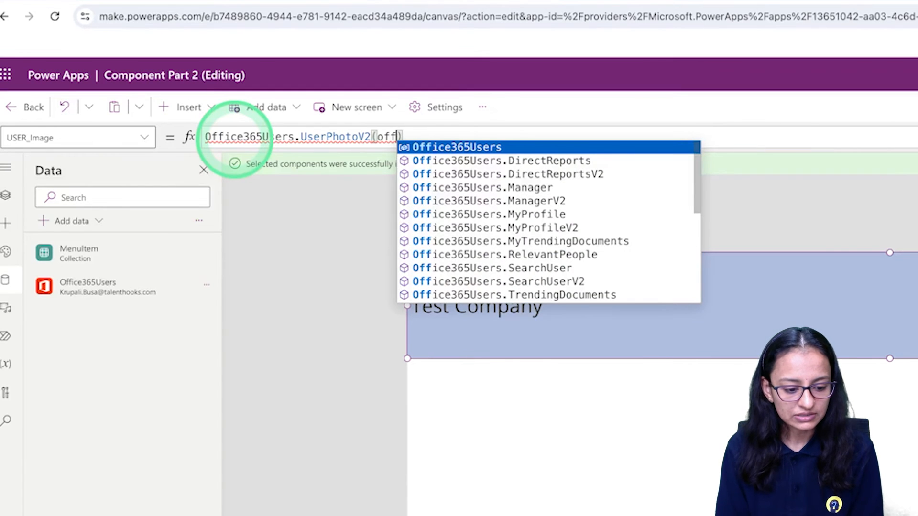
key("Tab")
type(".m")
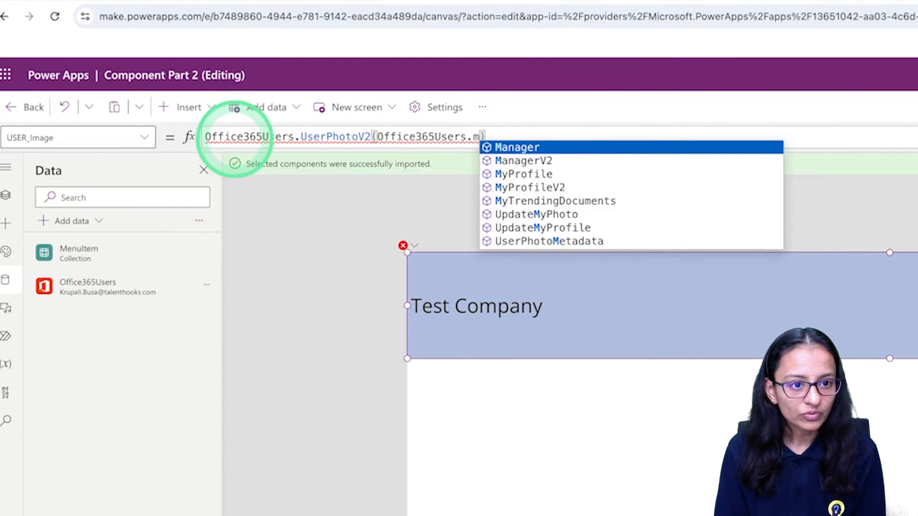
key("Down")
key("Down")
key("Down")
key("Tab")
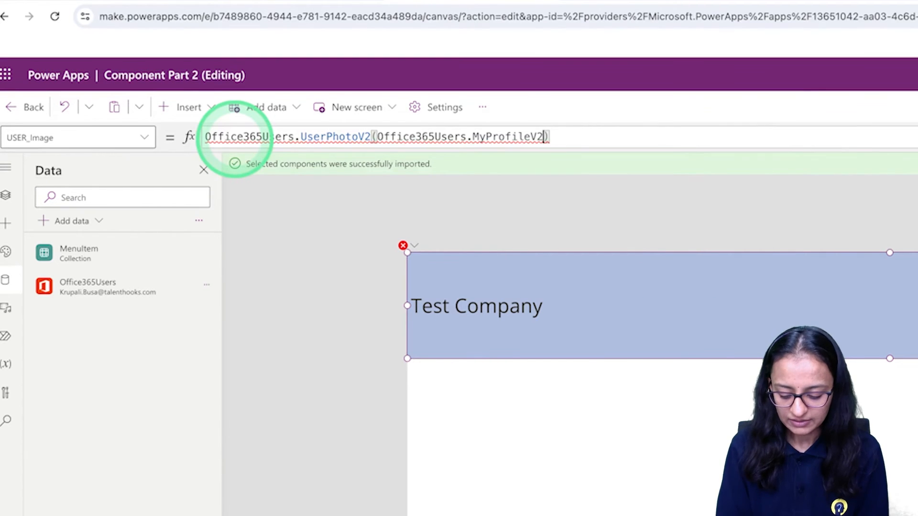
type("().")
key("Down")
key("Down")
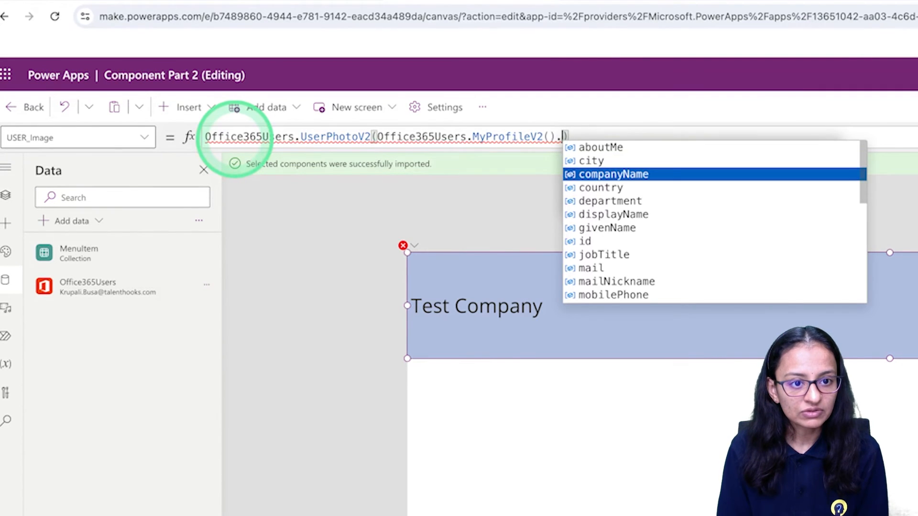
key("Down")
type("pri")
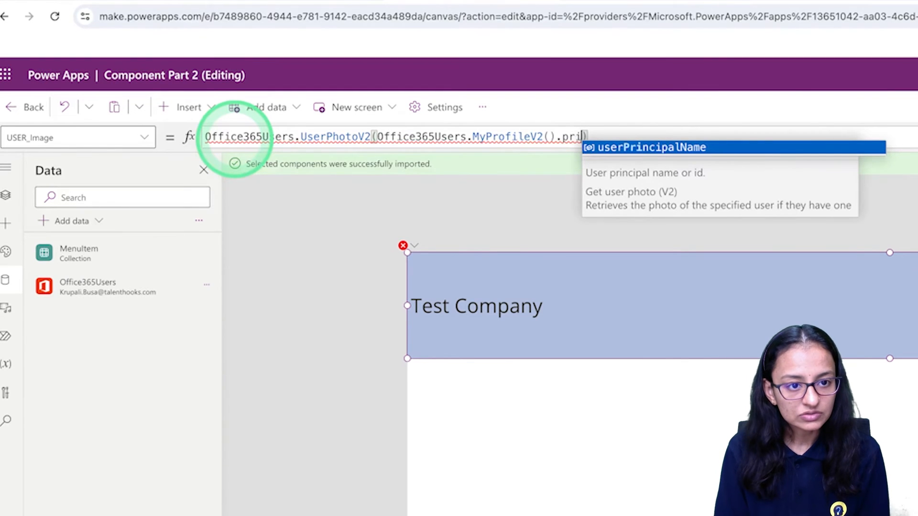
key("Tab")
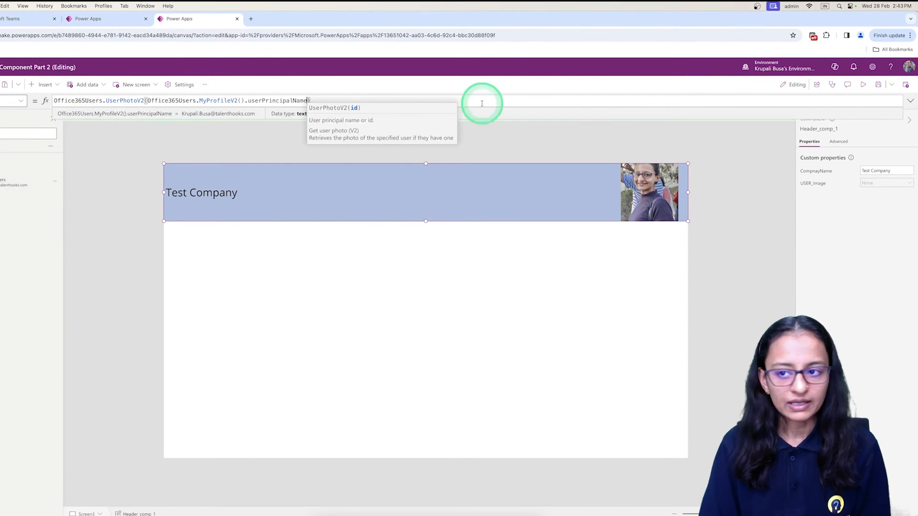
left_click(878, 86)
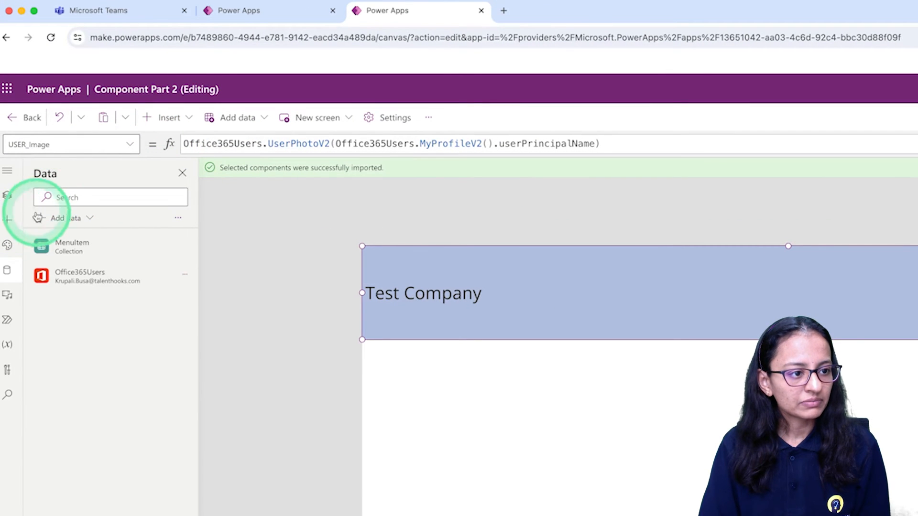
Select Screen3 in the tree view, preview it in play mode, and return to editing
left_click(7, 195)
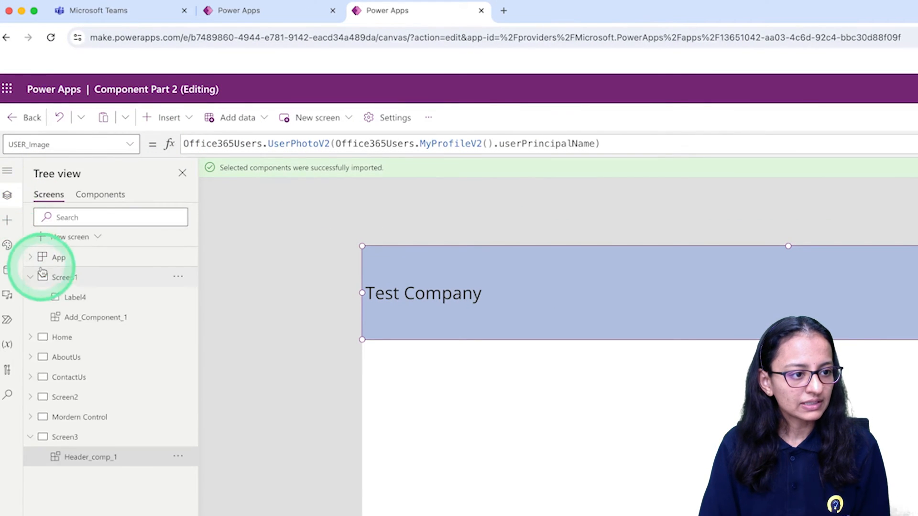
left_click(65, 437)
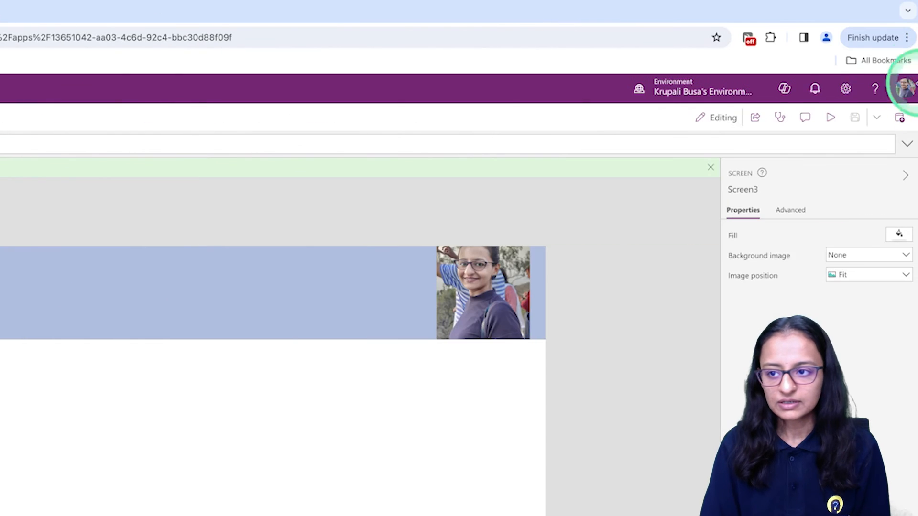
left_click(831, 117)
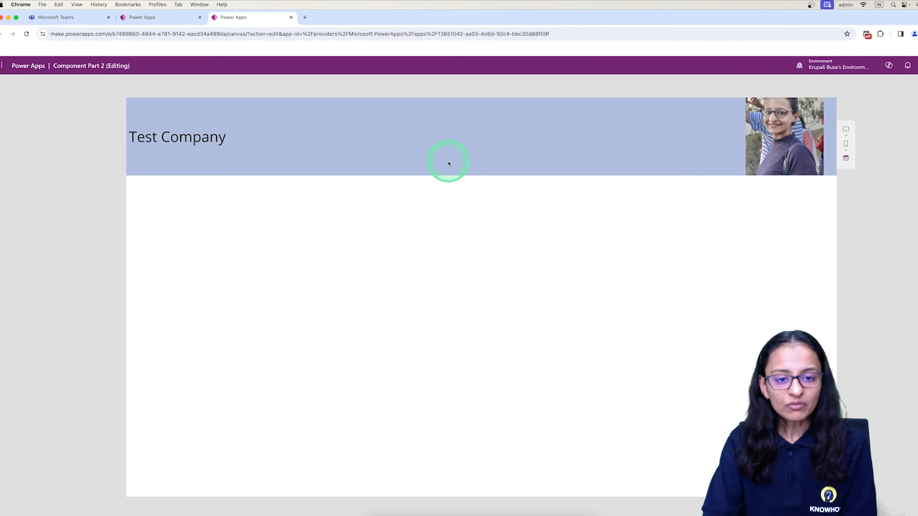
left_click(908, 104)
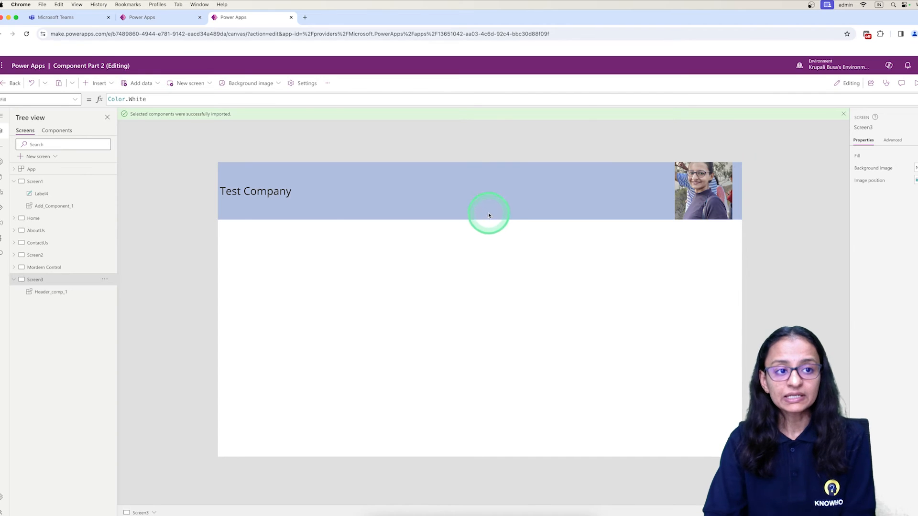
left_click(144, 17)
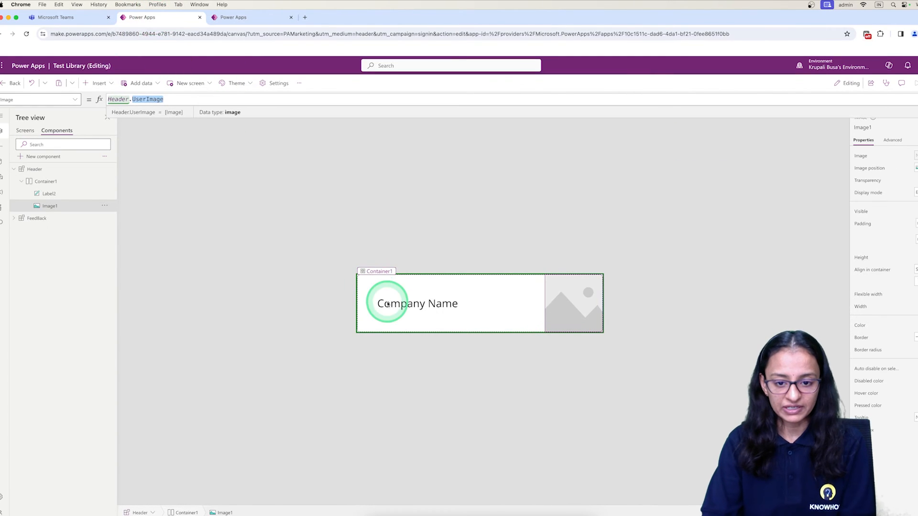
left_click(248, 23)
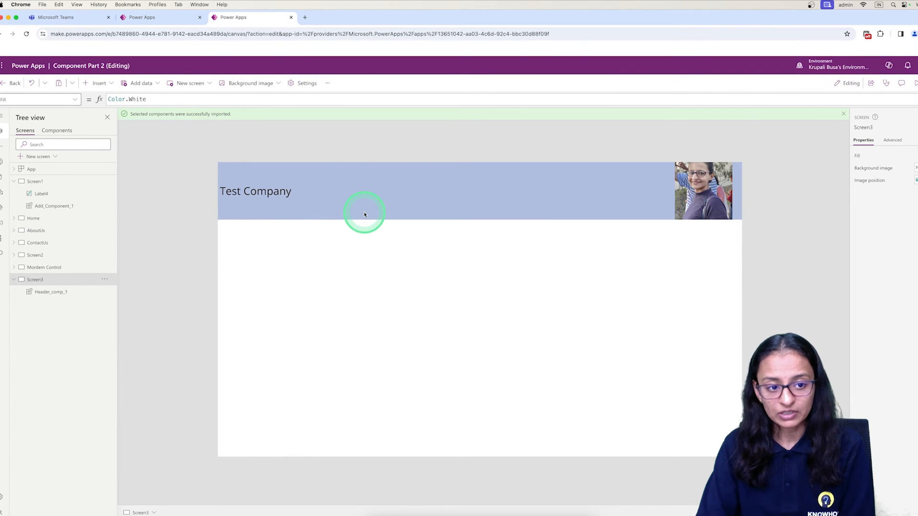
left_click(173, 21)
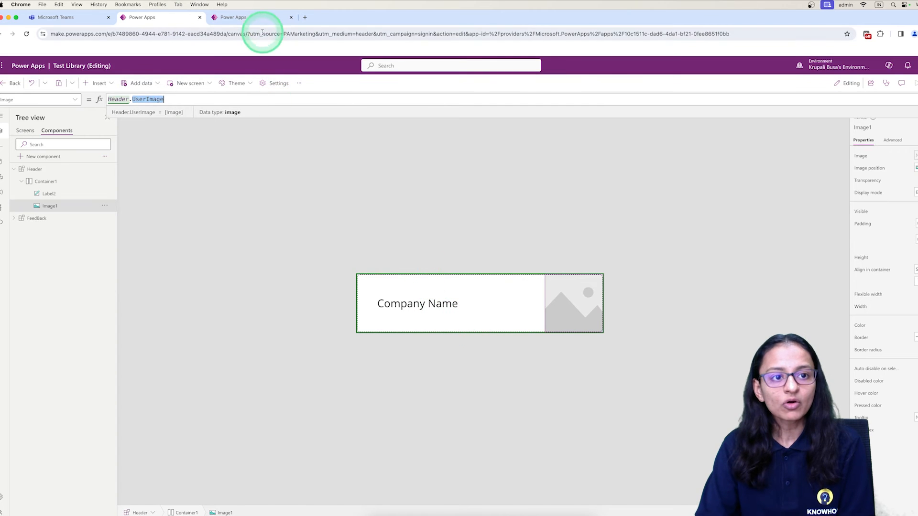
left_click(254, 20)
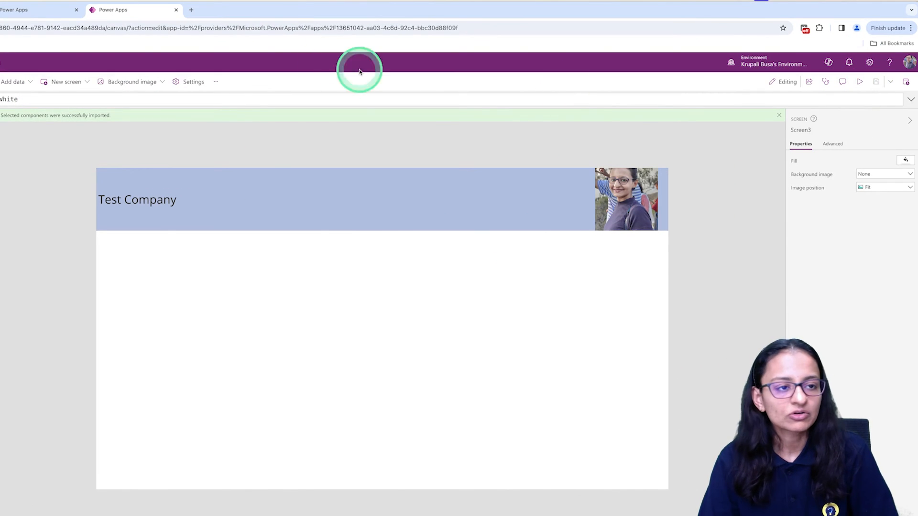
Leave the Test Library editor and open Header Lib for editing from the component libraries list
left_click(8, 10)
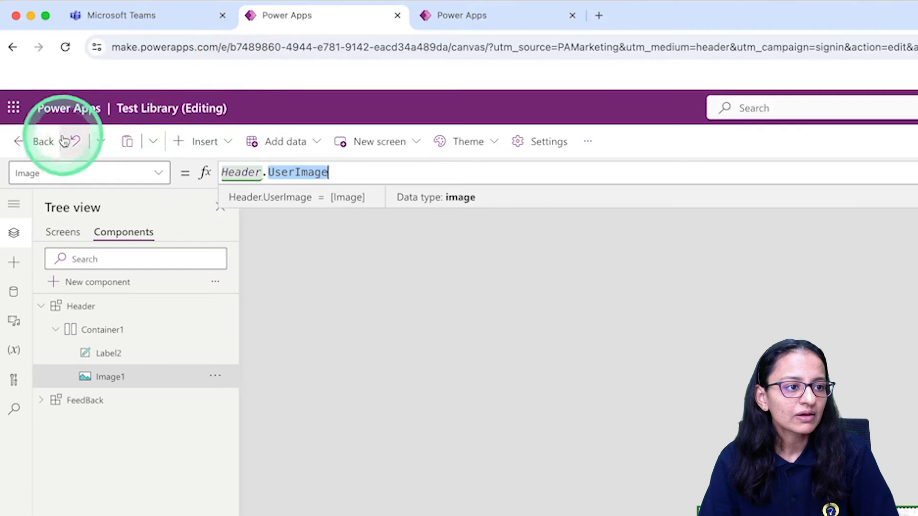
left_click(44, 143)
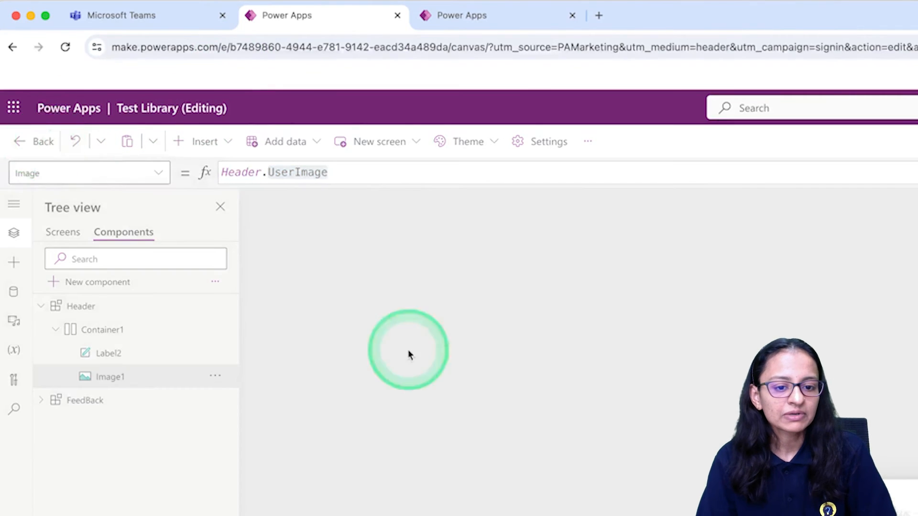
left_click(498, 316)
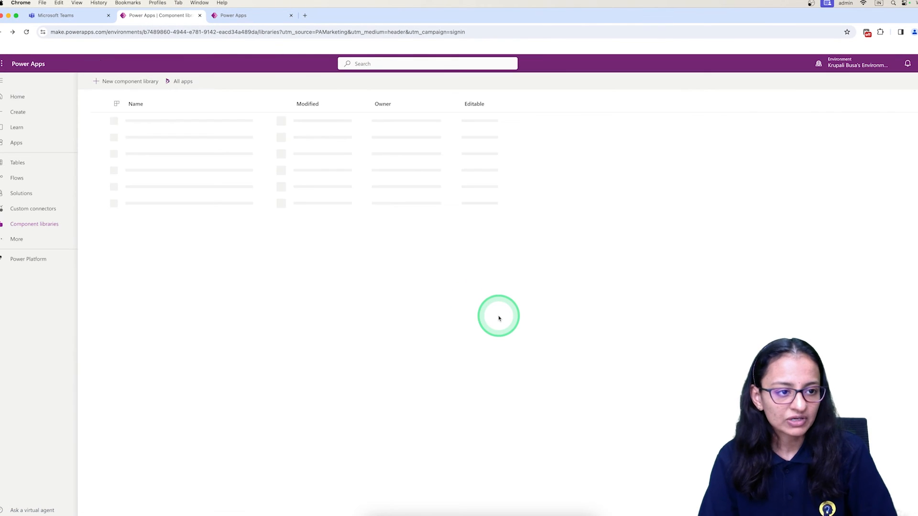
left_click(143, 139)
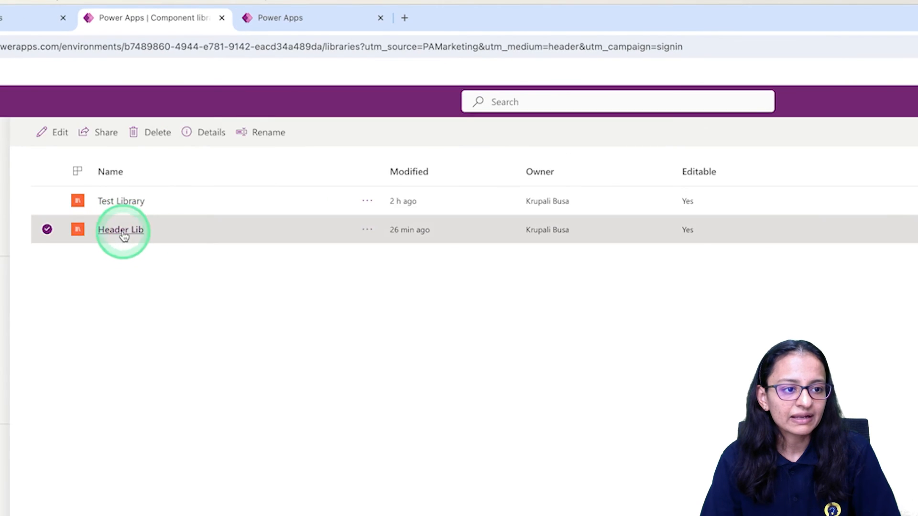
left_click(121, 232)
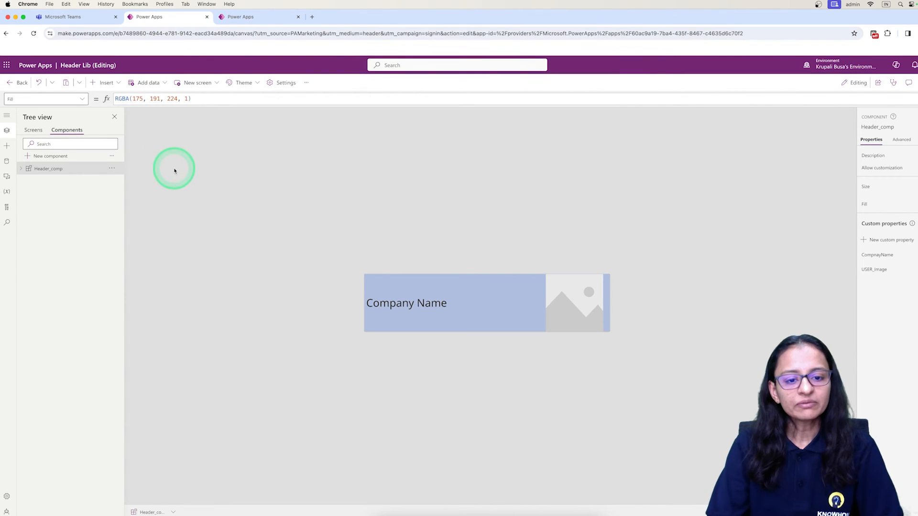
Set the Fill of the Header_comp component to the theme gray RGBA(128, 128, 128, 1)
left_click(503, 302)
left_click(453, 300)
left_click(43, 183)
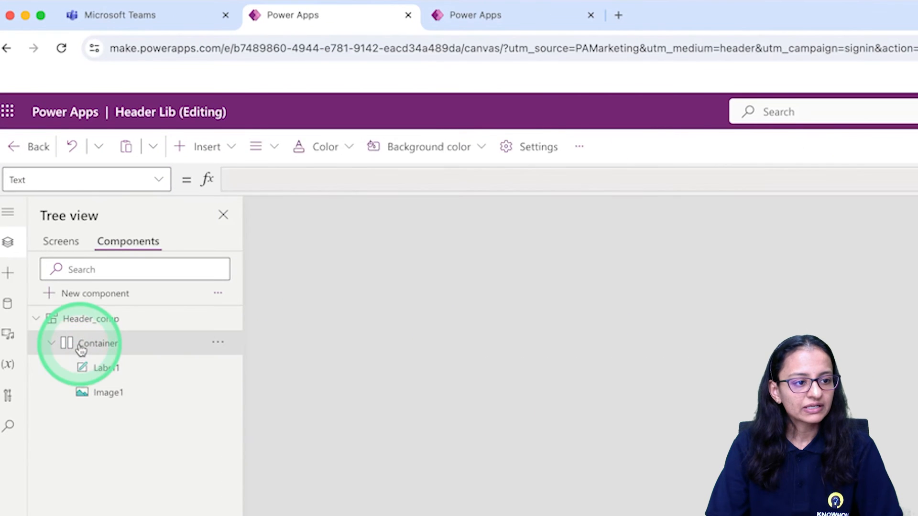
left_click(86, 319)
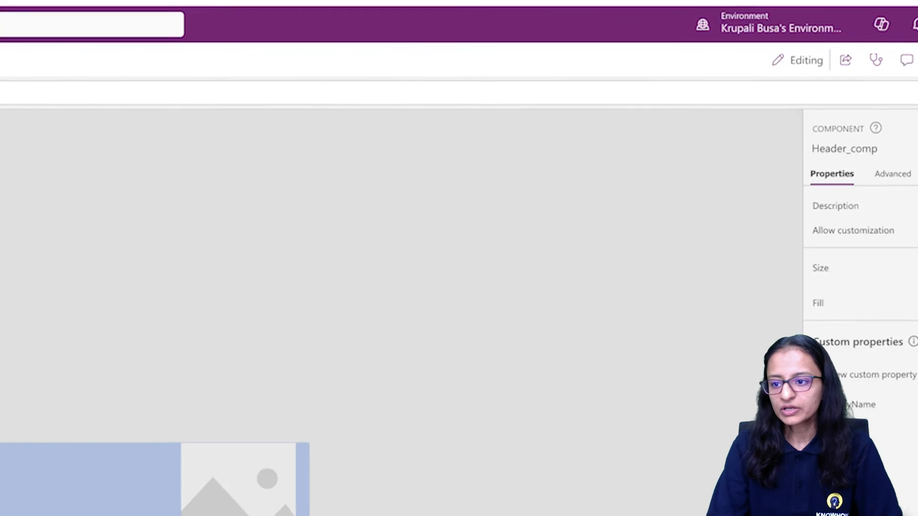
left_click(892, 289)
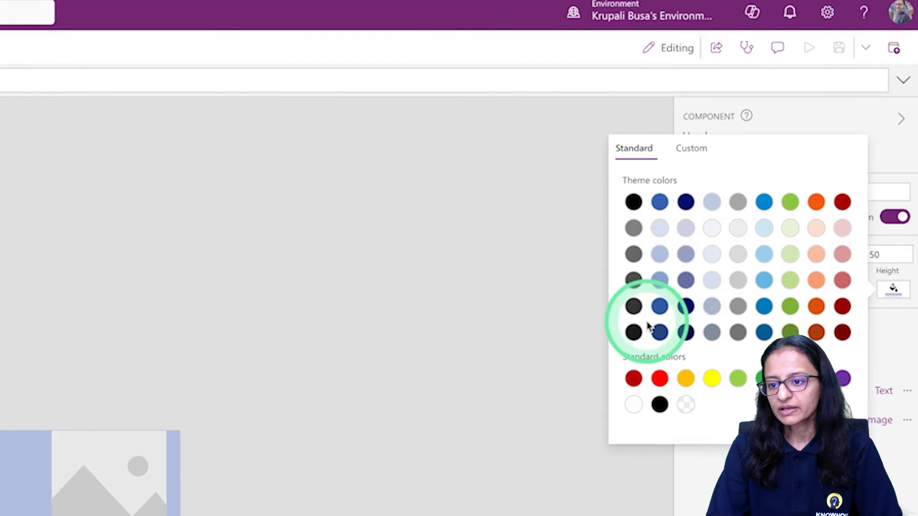
left_click(634, 229)
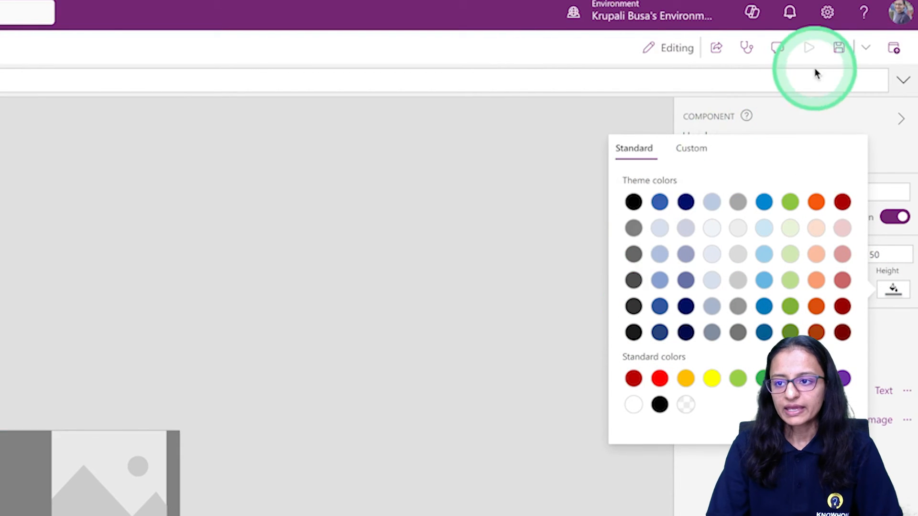
Save the Header Lib component library and publish the new version
left_click(837, 50)
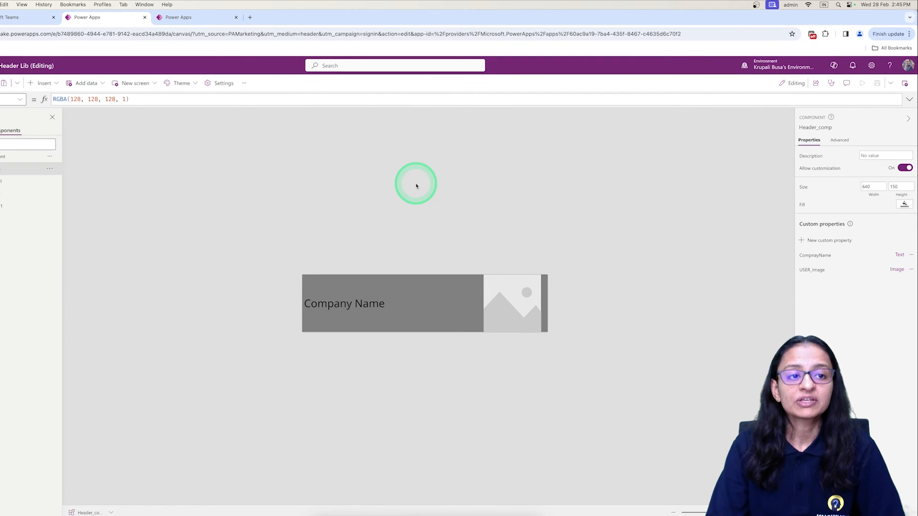
left_click(904, 83)
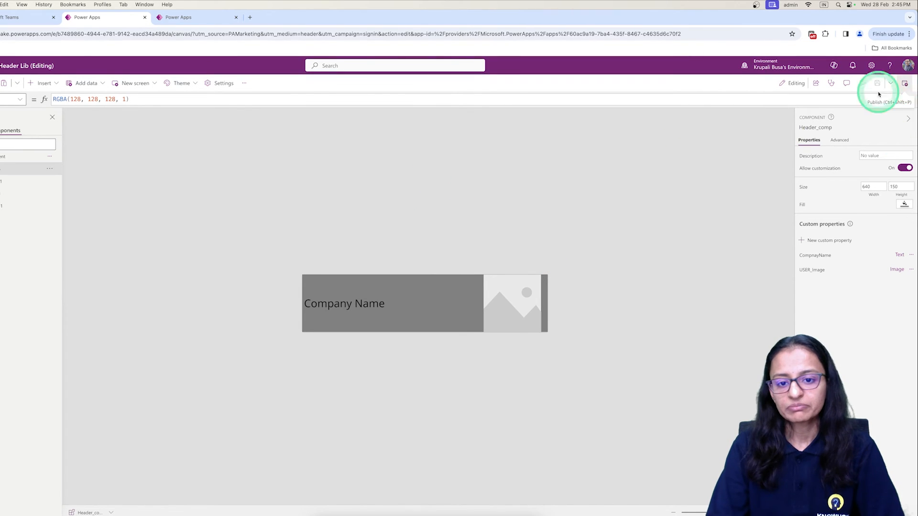
left_click(442, 371)
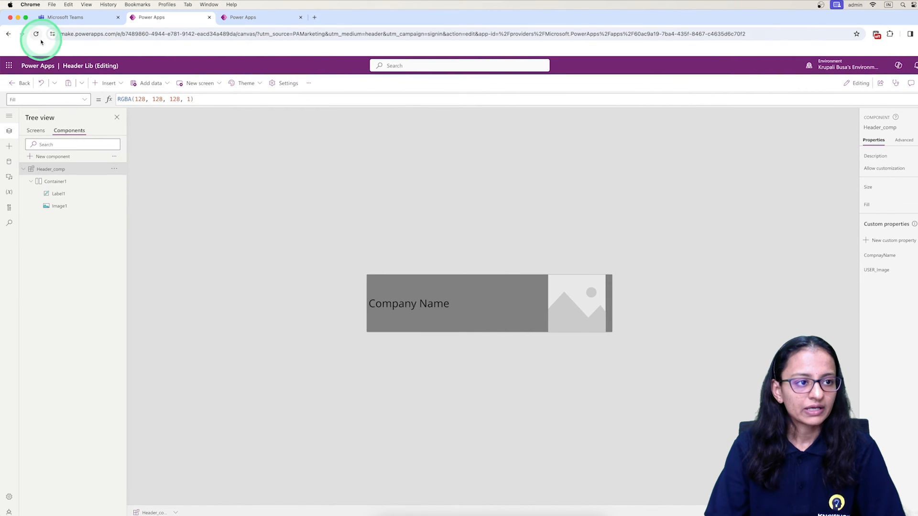
Reload the Header Lib editor and switch to the Component Part 2 app
left_click(36, 35)
left_click(514, 188)
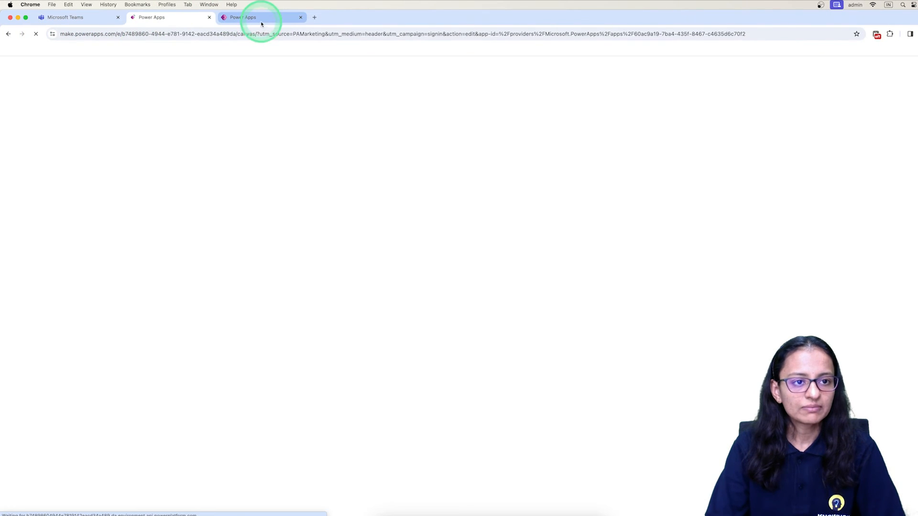
left_click(261, 21)
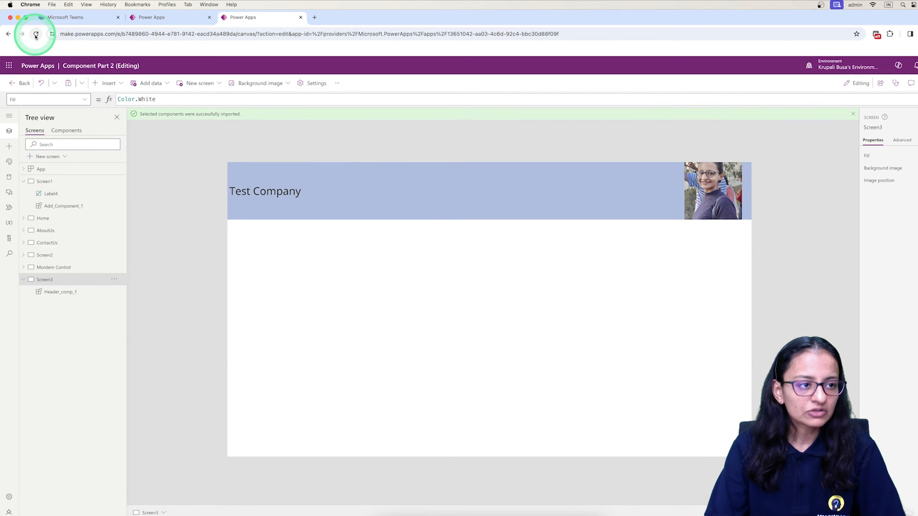
Leave the Component Part 2 editor and reopen the app for editing, checking Header Lib while it loads
left_click(15, 86)
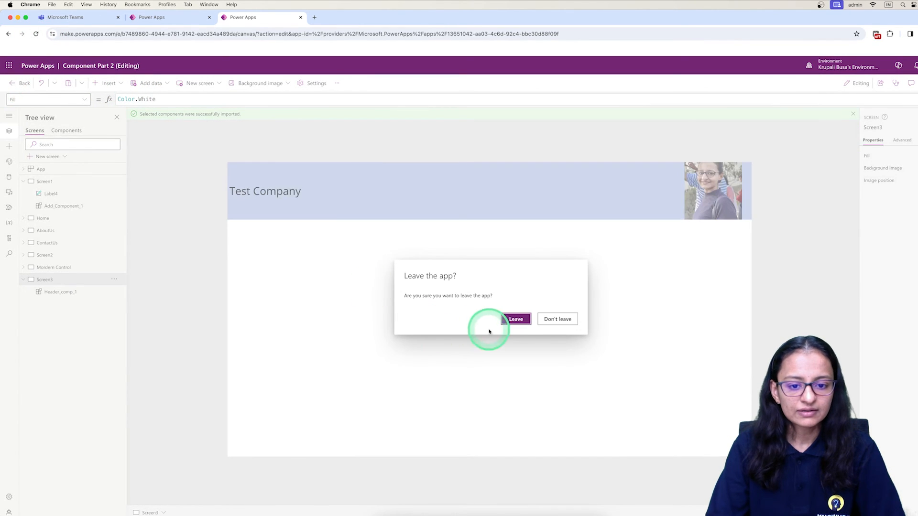
left_click(511, 321)
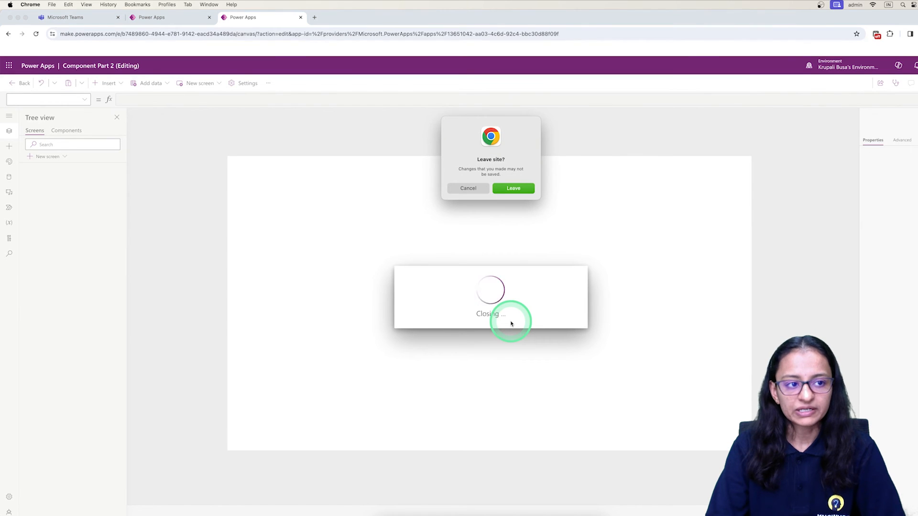
left_click(515, 189)
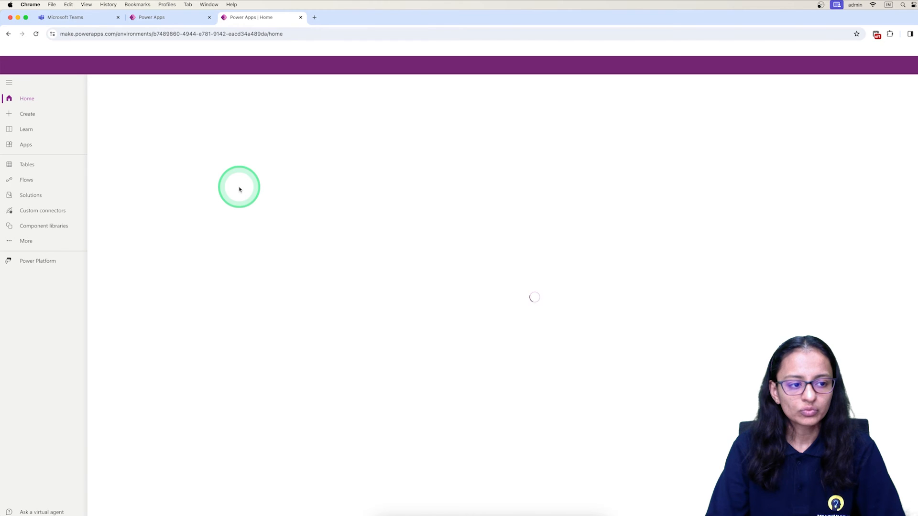
left_click(360, 336)
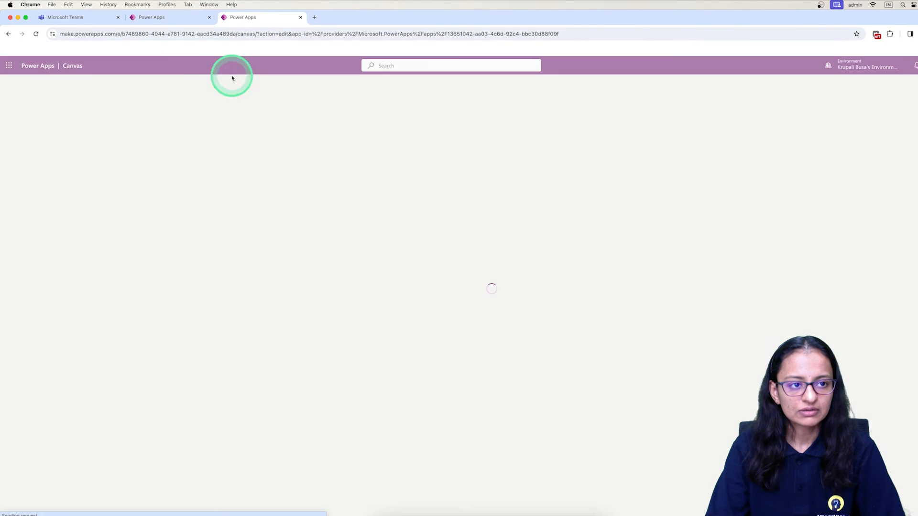
left_click(157, 22)
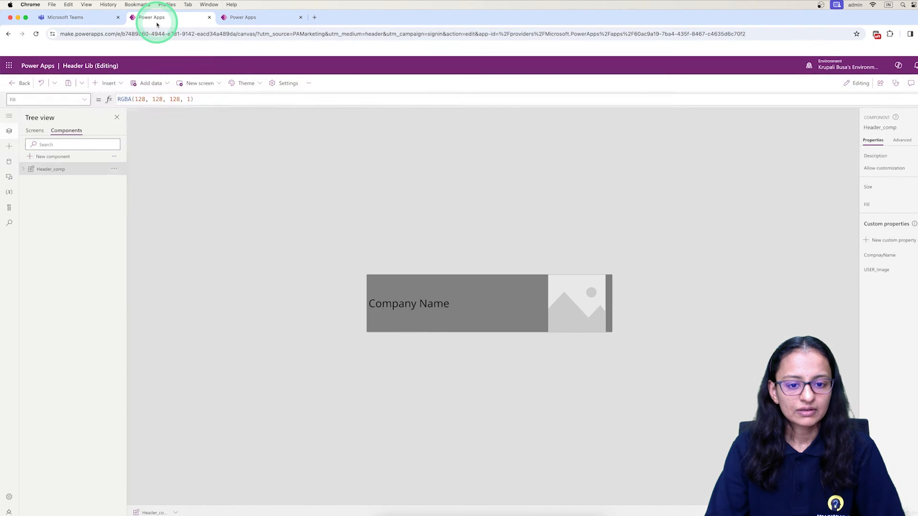
left_click(242, 18)
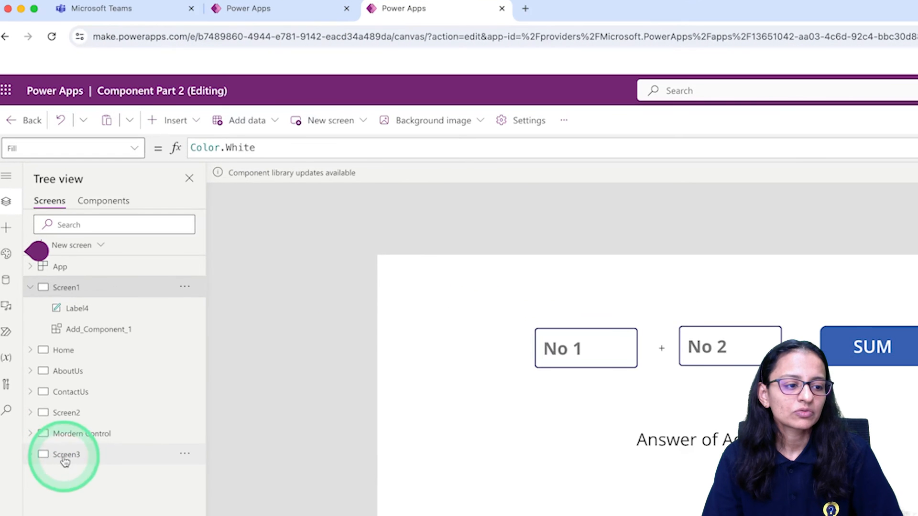
Select Screen3 and dismiss the modern theme tip with the option not to show it again
left_click(44, 279)
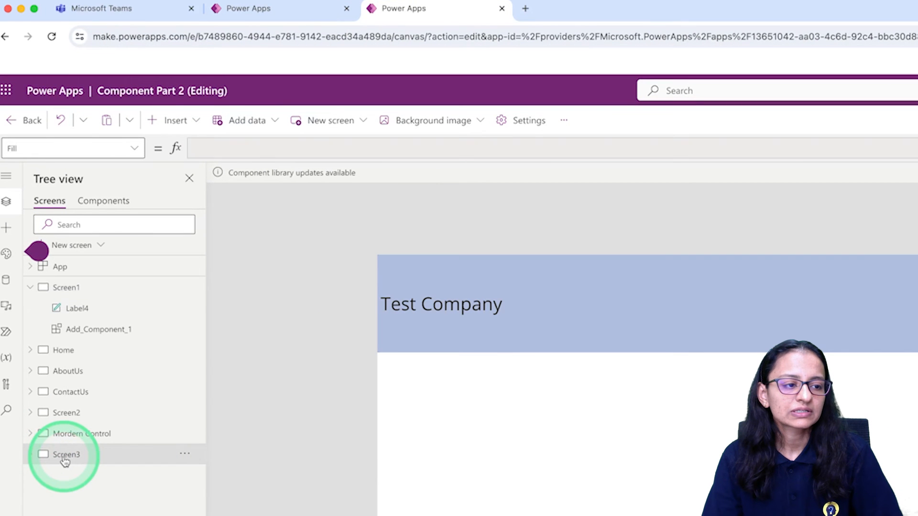
left_click(38, 254)
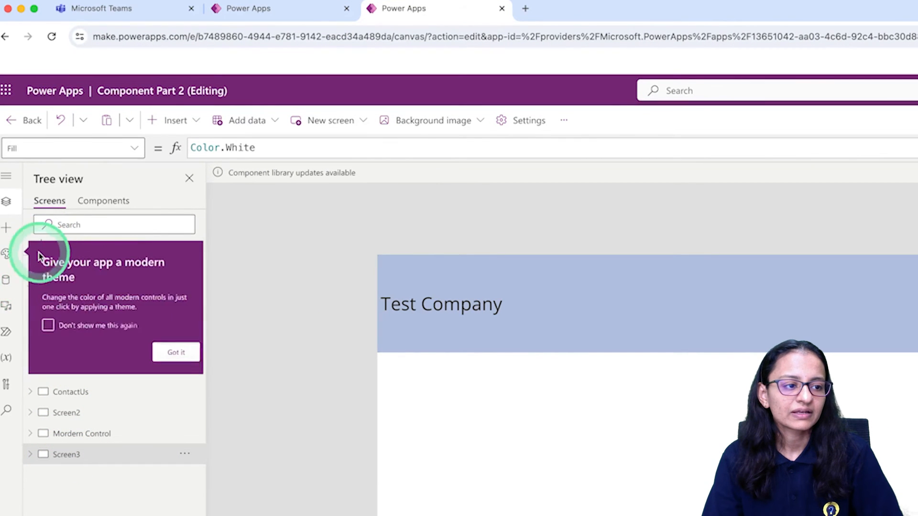
left_click(48, 325)
left_click(176, 352)
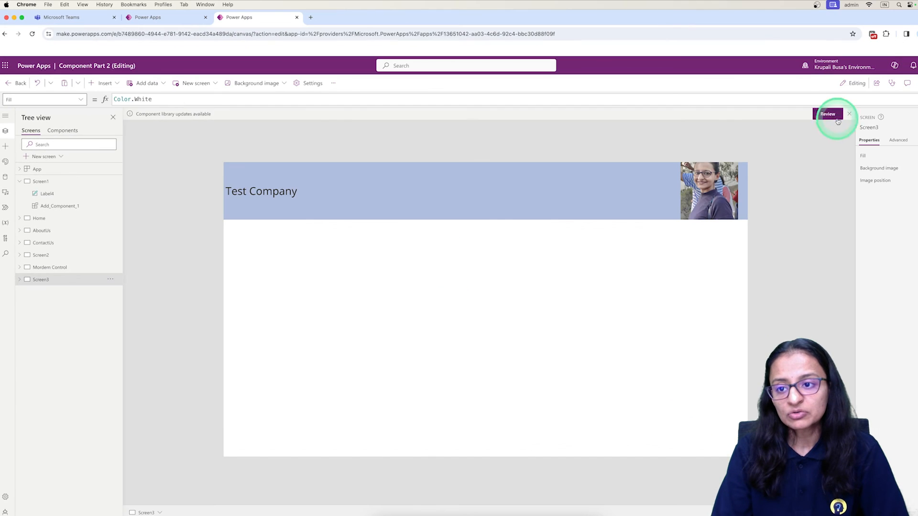
Apply the Header Lib component library update to Component Part 2 and compare its header with the one in Header Lib
left_click(831, 114)
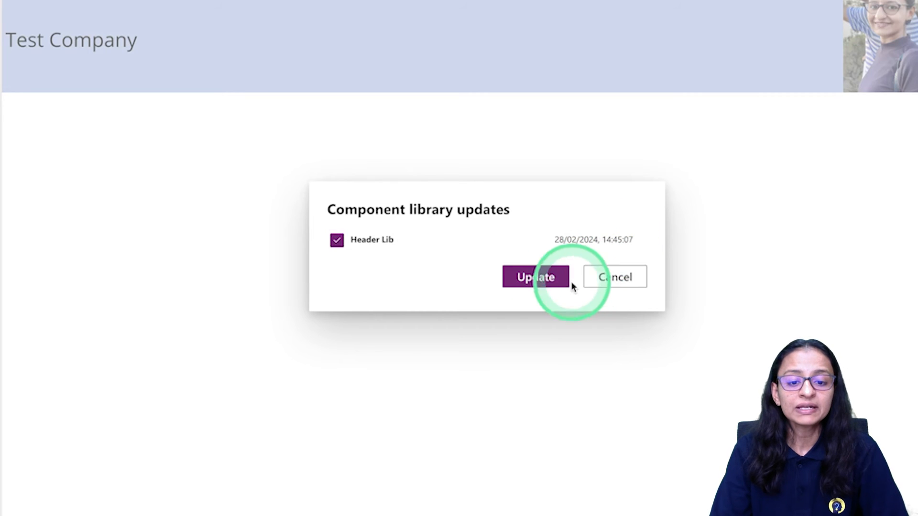
left_click(539, 276)
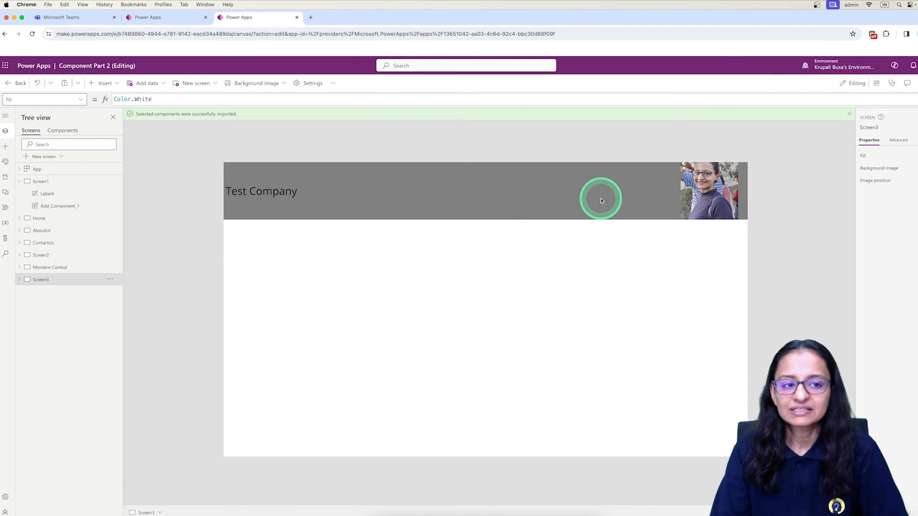
left_click(172, 18)
left_click(234, 17)
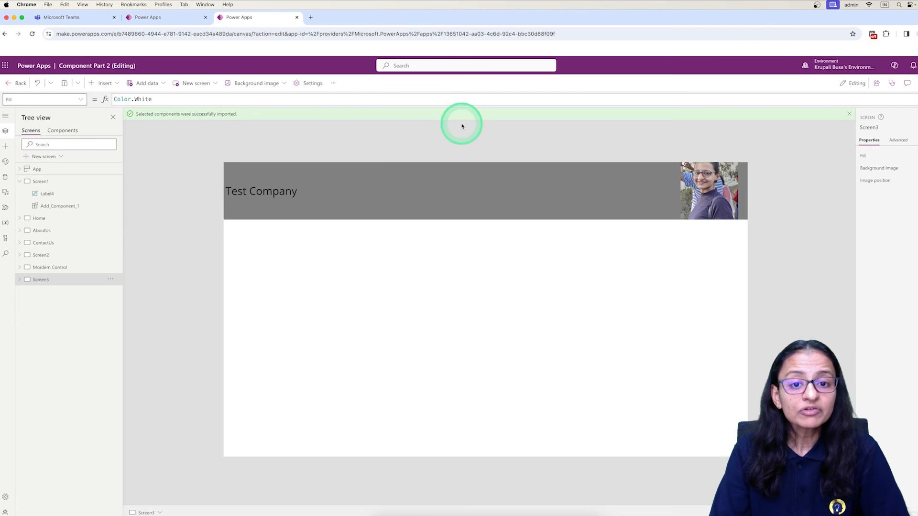
left_click(167, 19)
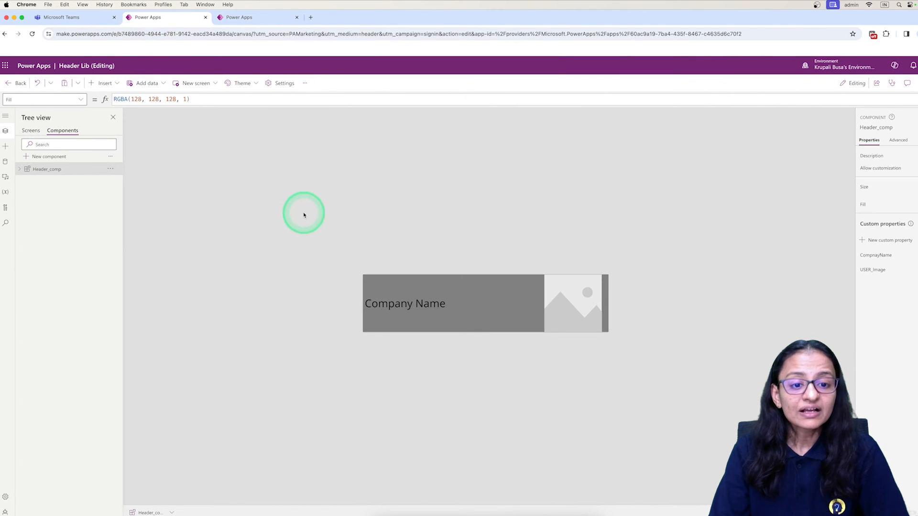
left_click(228, 19)
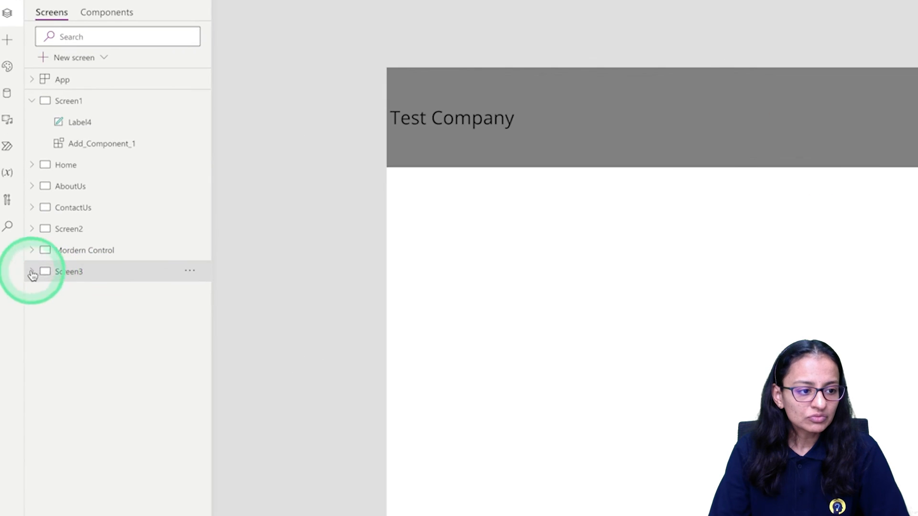
Choose to edit the Header_comp_1 component on Screen3 and create a local copy of it in the app
left_click(20, 279)
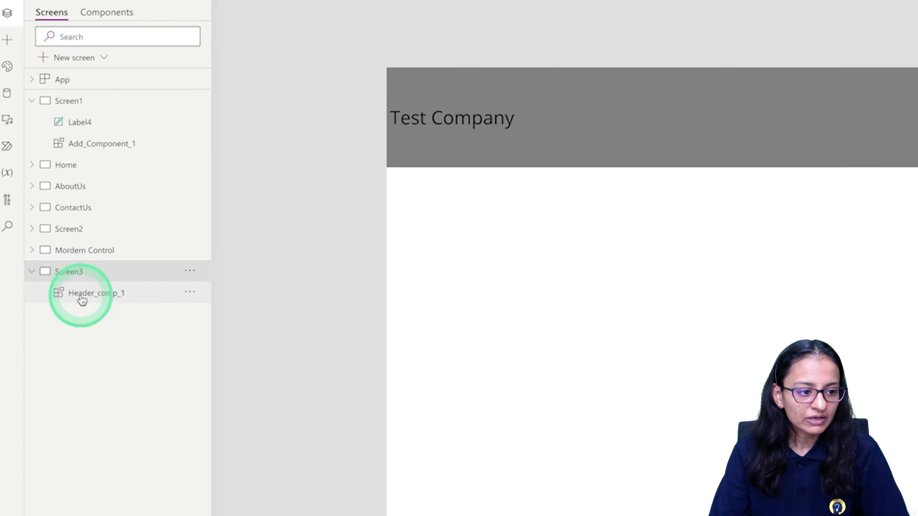
left_click(82, 294)
left_click(190, 294)
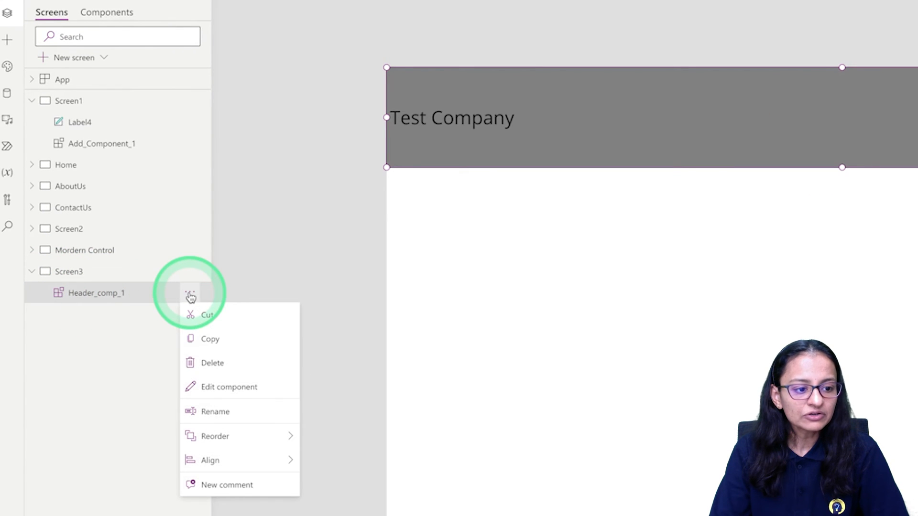
left_click(217, 386)
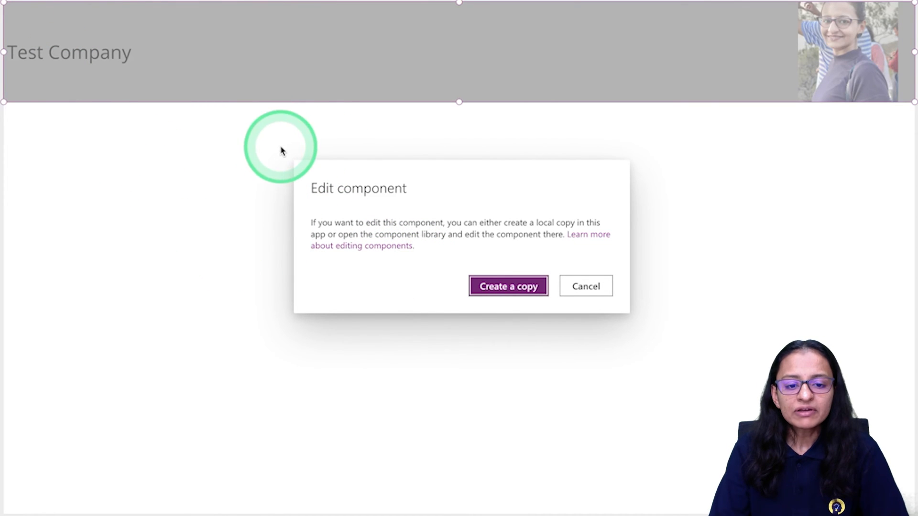
left_click(502, 289)
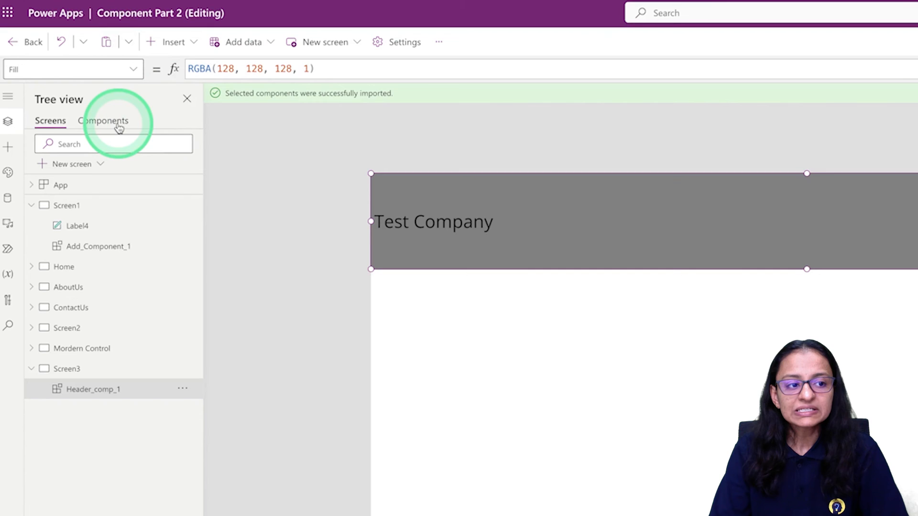
left_click(183, 390)
left_click(222, 479)
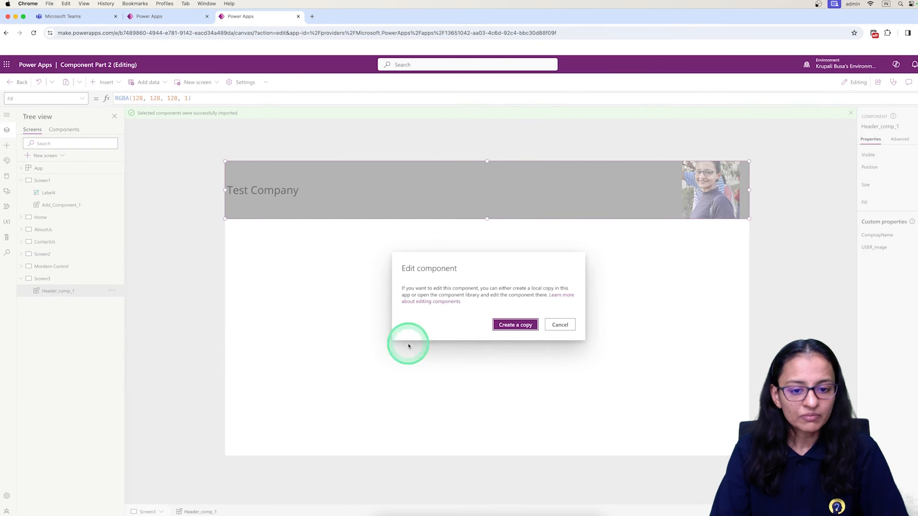
left_click(518, 327)
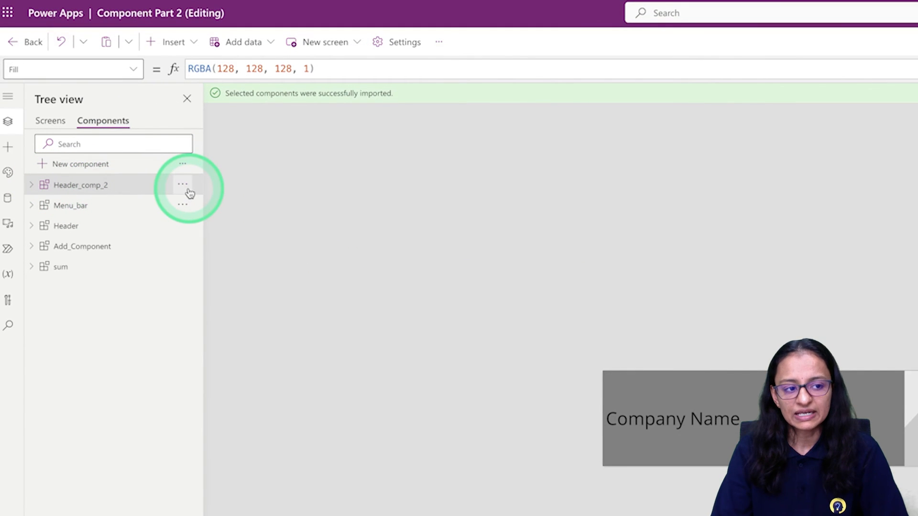
Set the color of Container1_2 in the copied header component to the dark teal theme color
left_click(802, 423)
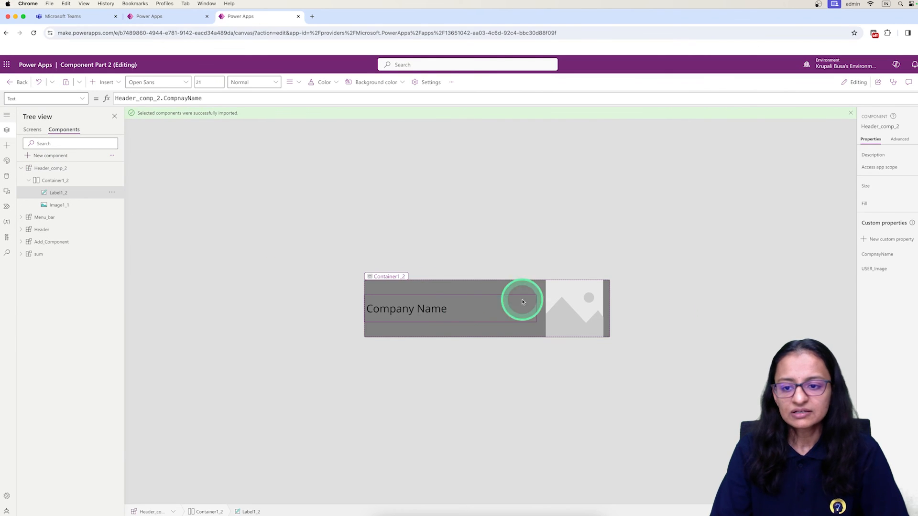
left_click(460, 293)
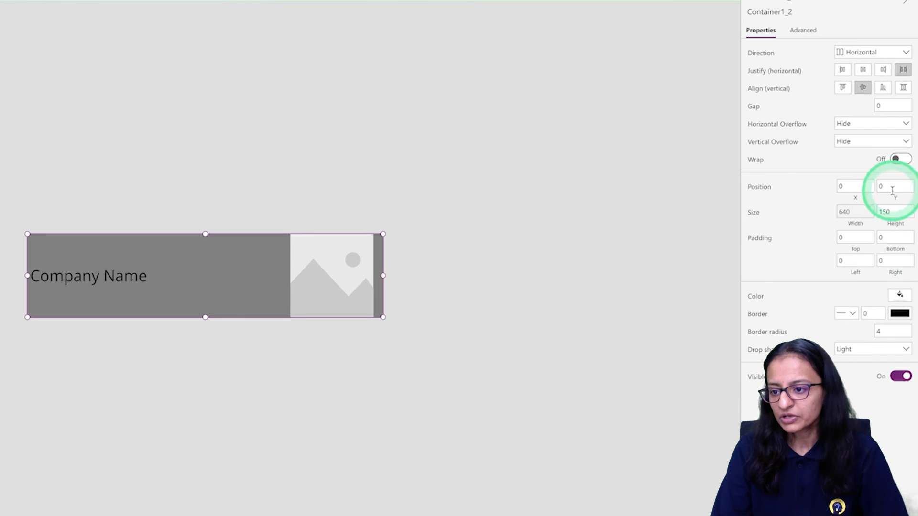
left_click(900, 296)
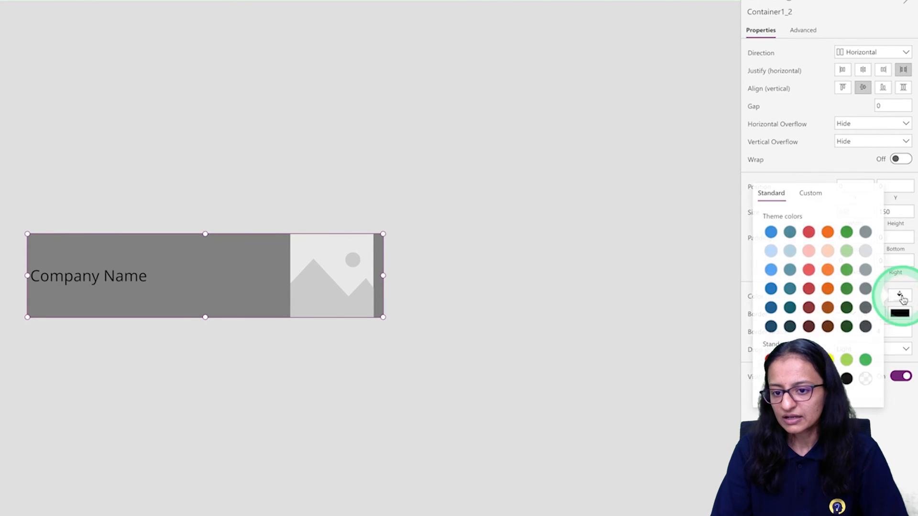
left_click(788, 289)
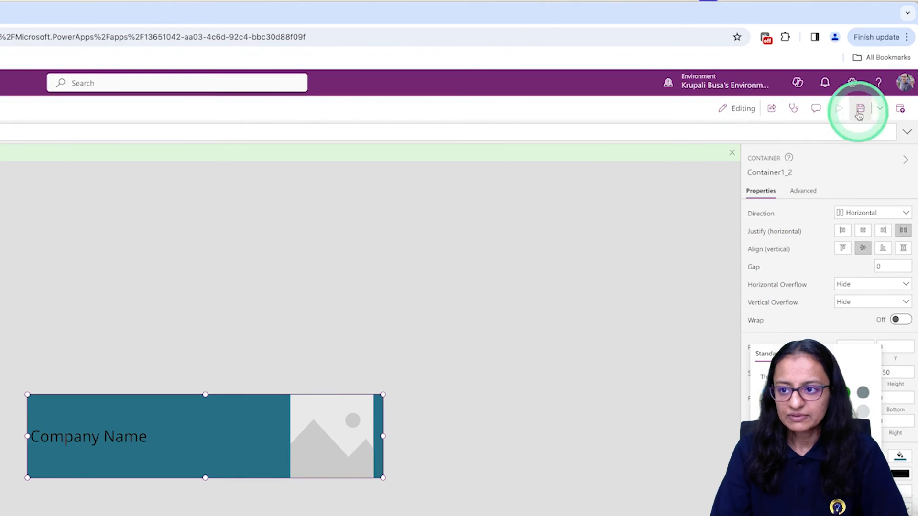
left_click(860, 111)
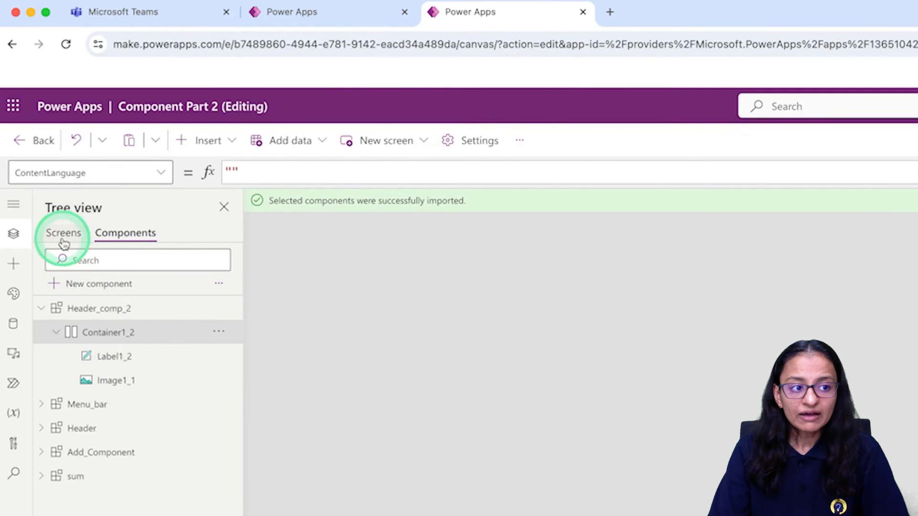
Check the header on Screen3 against the recolored local copy in the Components list
left_click(63, 234)
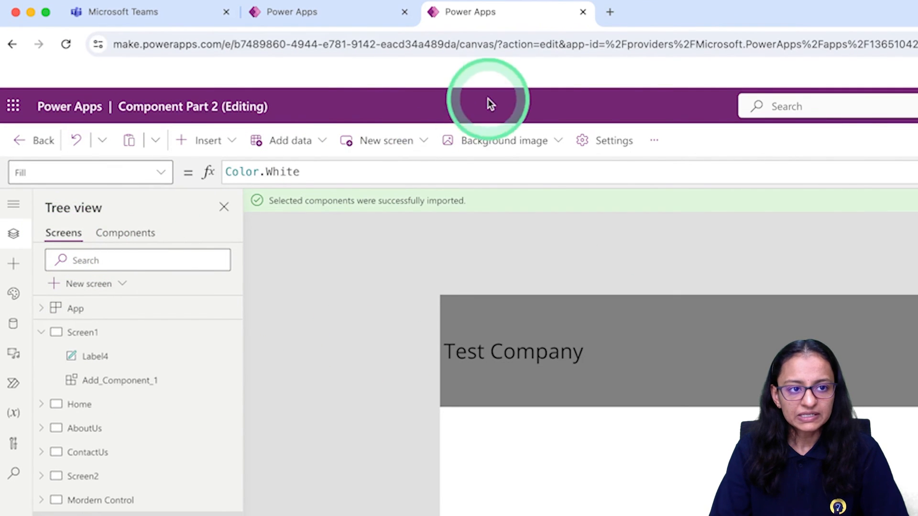
left_click(132, 241)
left_click(106, 327)
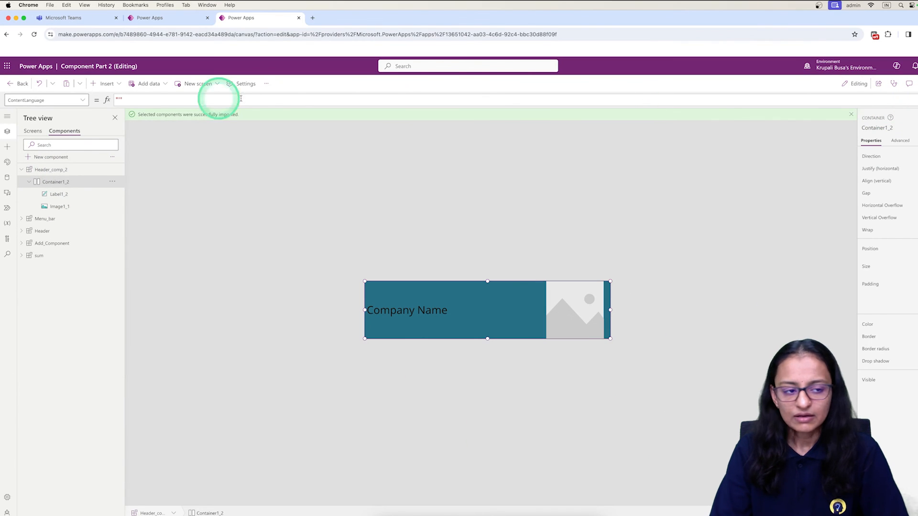
Reload the Component Part 2 editor, confirming to leave the page, and return to Screen3
left_click(34, 35)
left_click(505, 188)
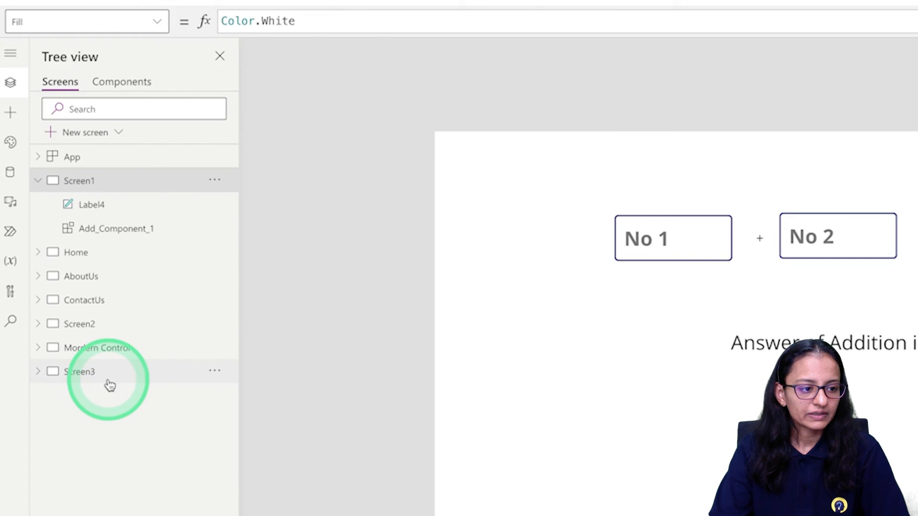
left_click(108, 381)
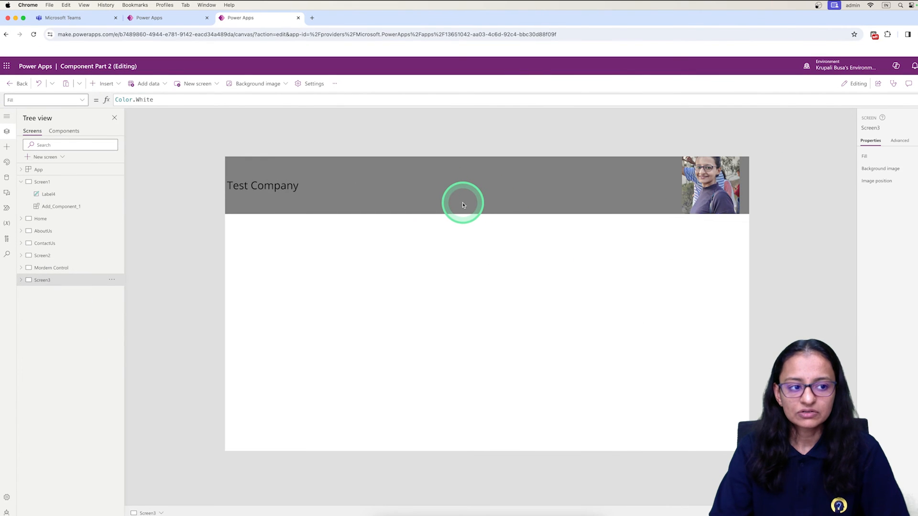
Delete the Header_comp_1 component from Screen3
left_click(464, 203)
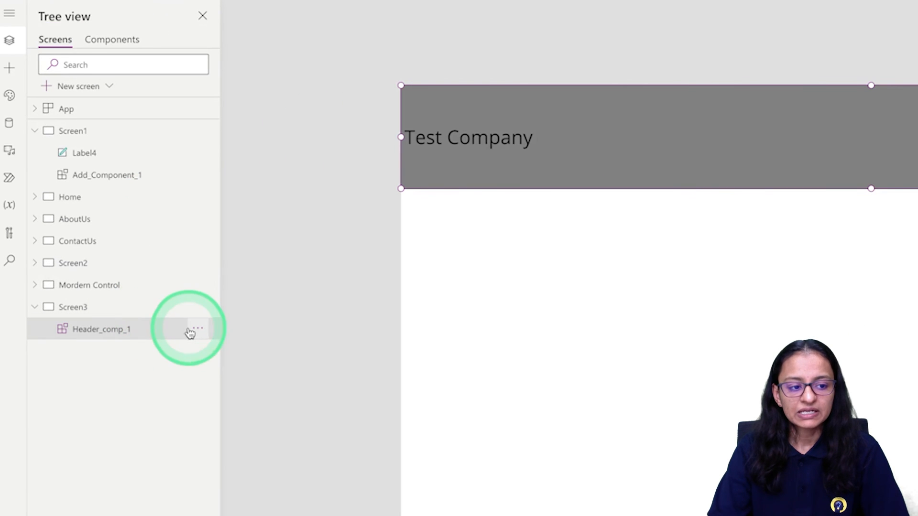
left_click(190, 332)
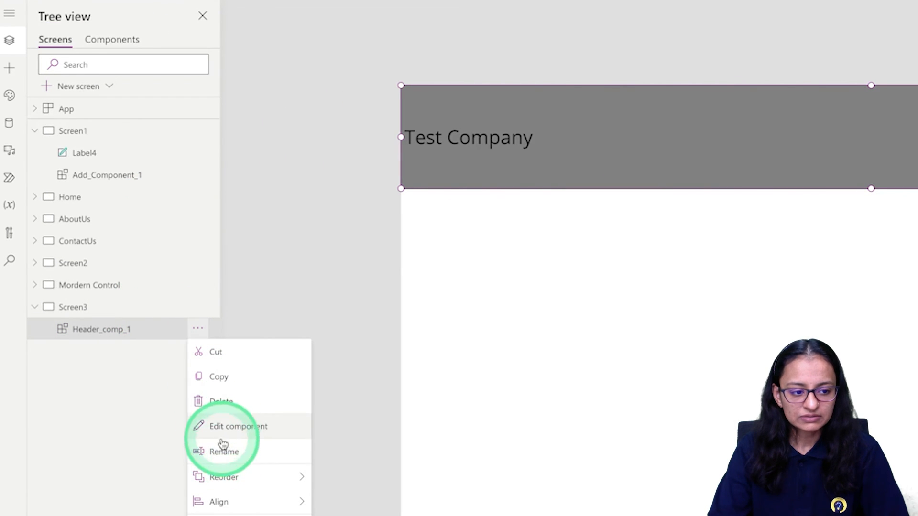
left_click(224, 403)
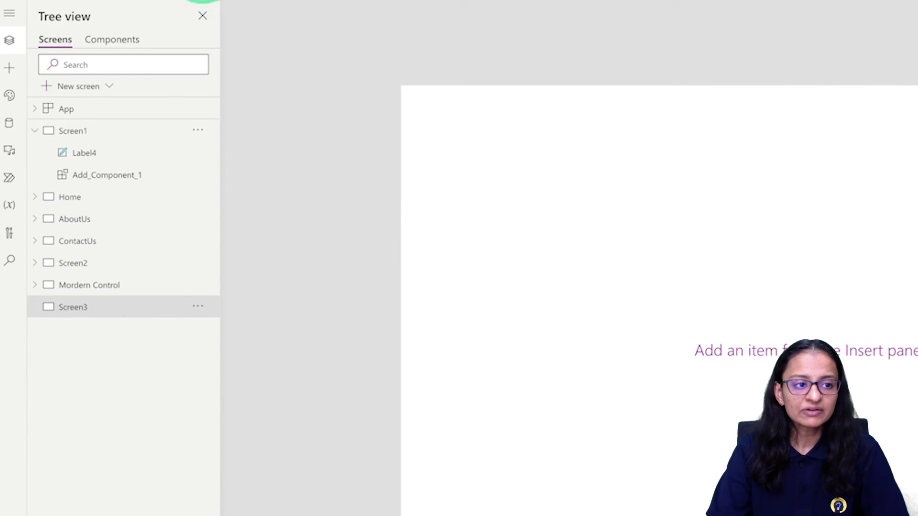
Insert the custom Header_comp component, the recolored local copy, onto Screen3
left_click(187, 0)
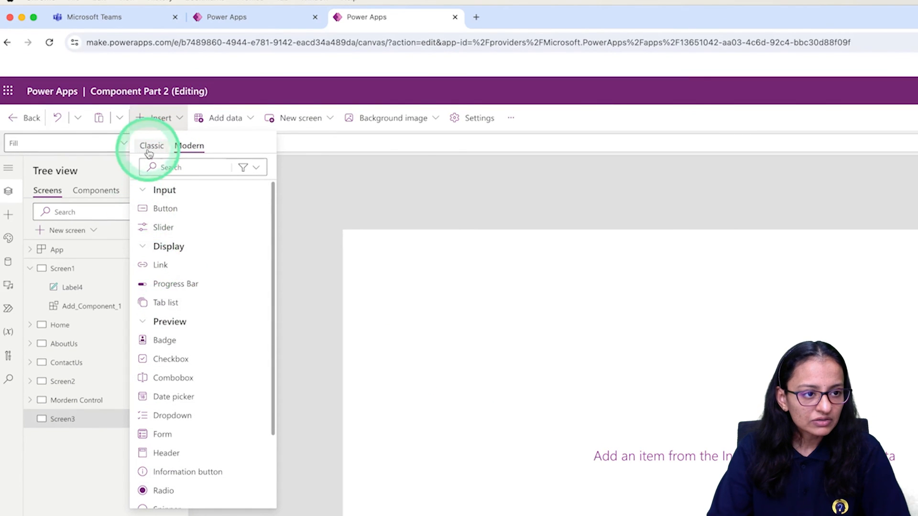
left_click(149, 151)
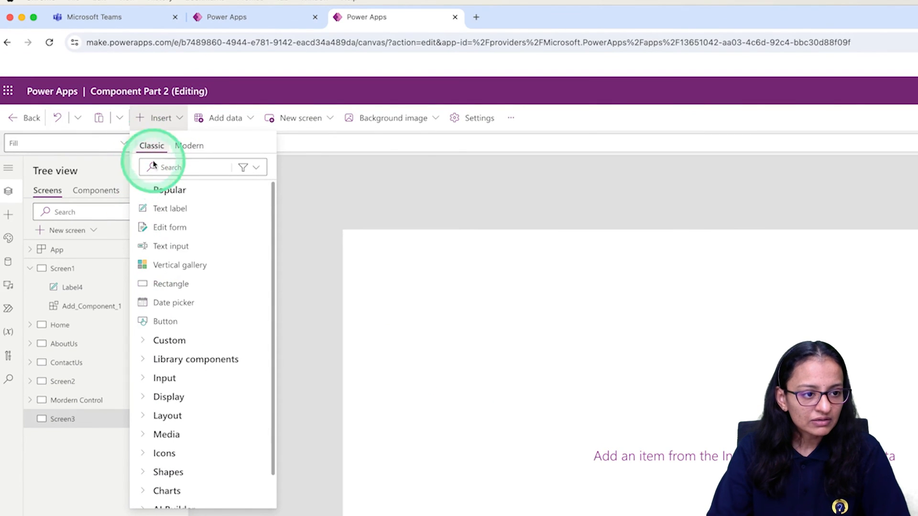
left_click(148, 342)
left_click(175, 397)
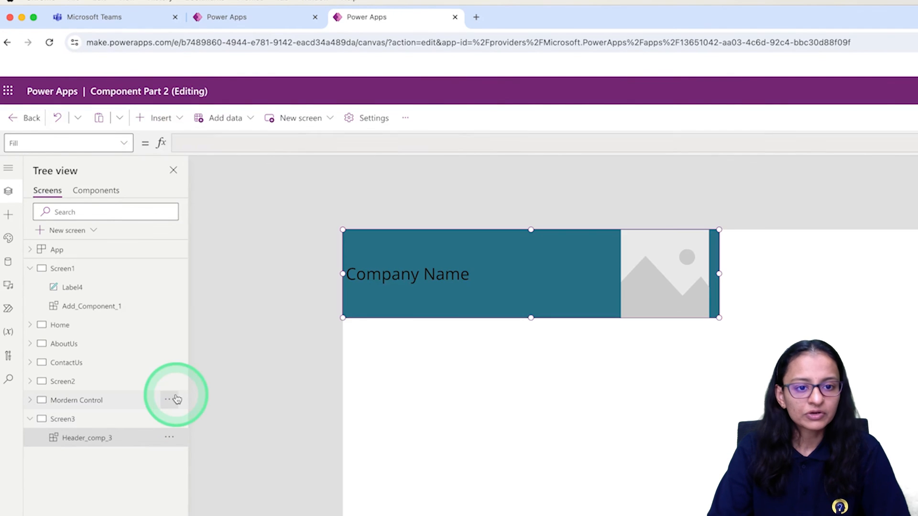
Set the Width property of the teal header on Screen3 to Parent.Width
left_click(119, 148)
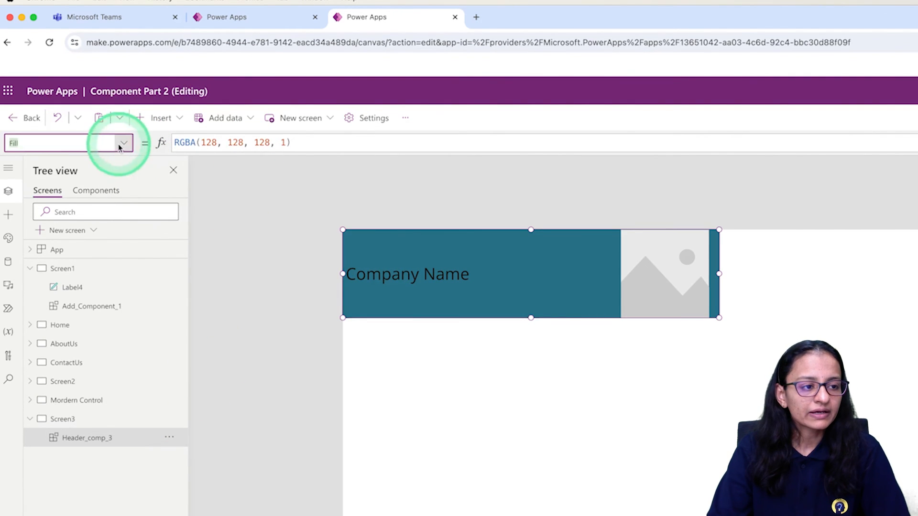
left_click(78, 357)
double_click(201, 149)
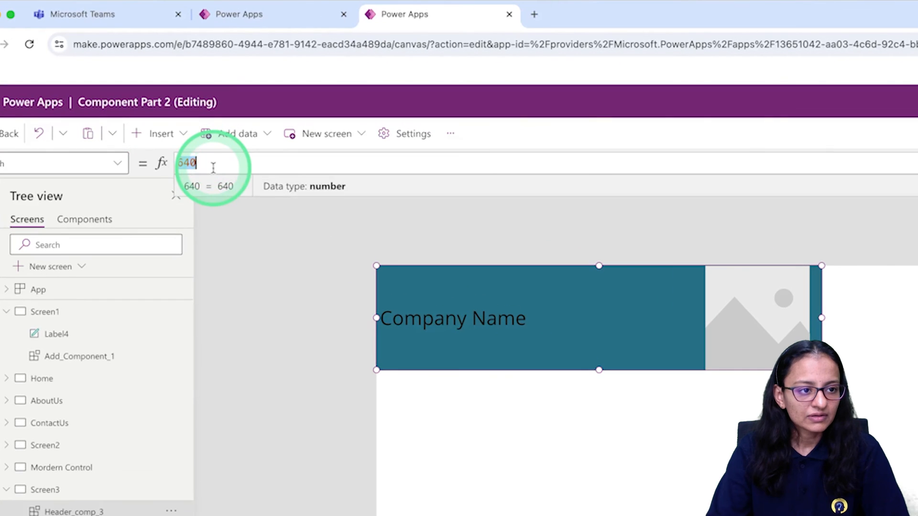
type("Parent.Width")
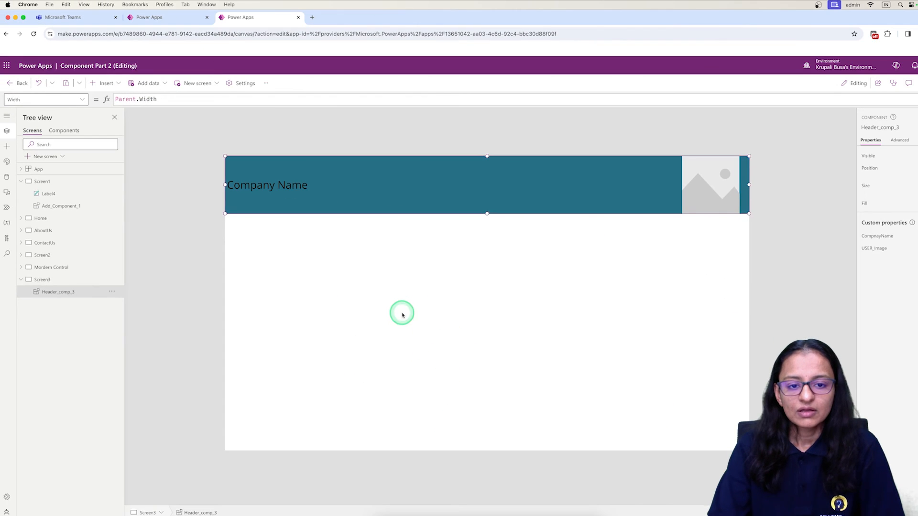
left_click(402, 313)
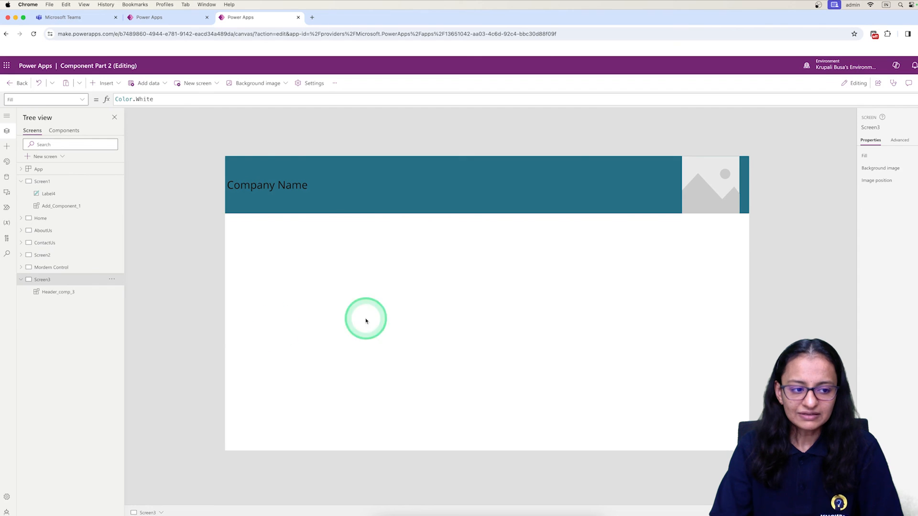
Compare the teal header with the Header Lib original, and inspect Test Library's components in the Component Part 2 import list
left_click(51, 299)
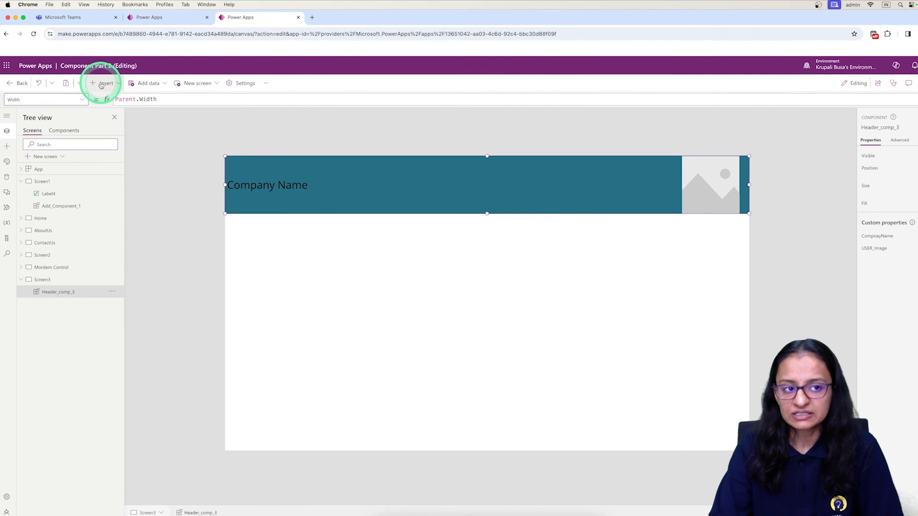
left_click(157, 19)
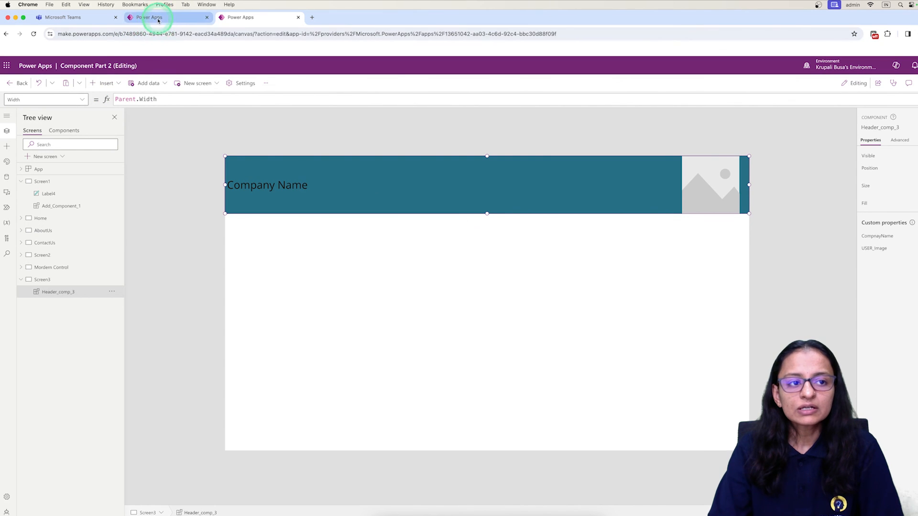
left_click(236, 18)
left_click(7, 162)
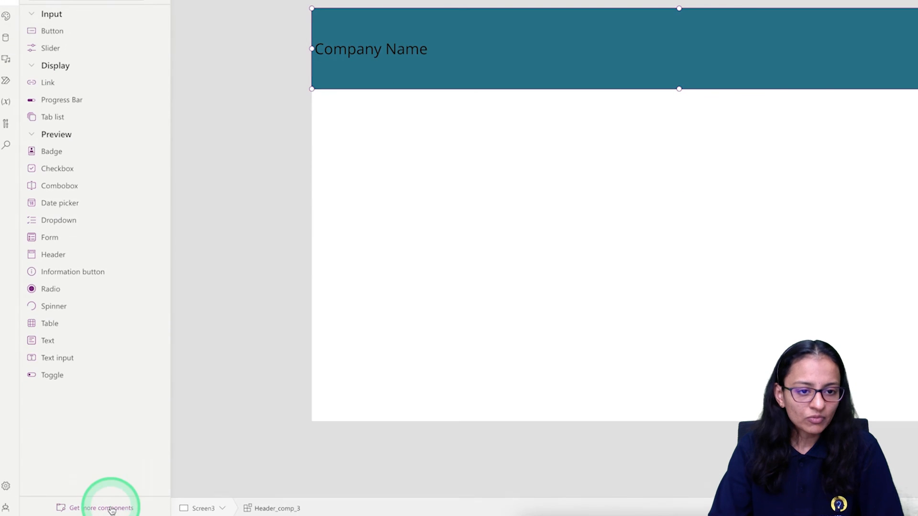
left_click(111, 508)
left_click(602, 159)
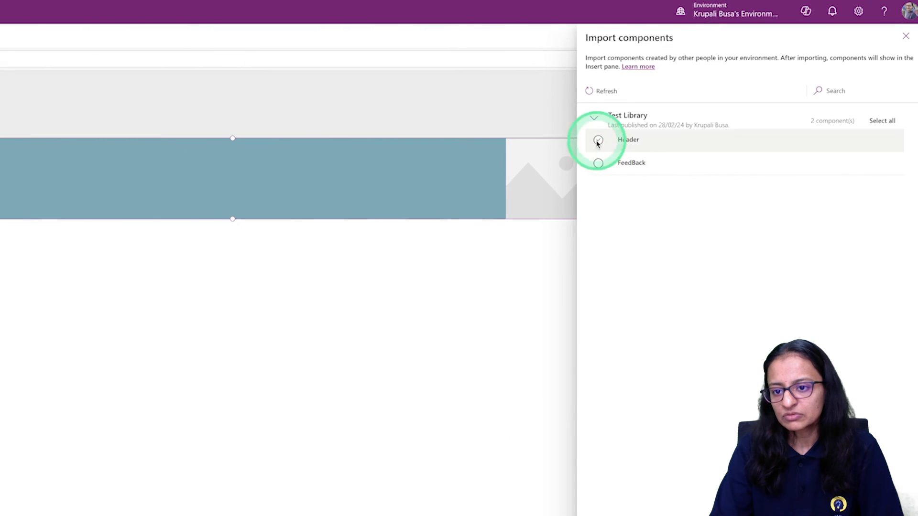
left_click(596, 120)
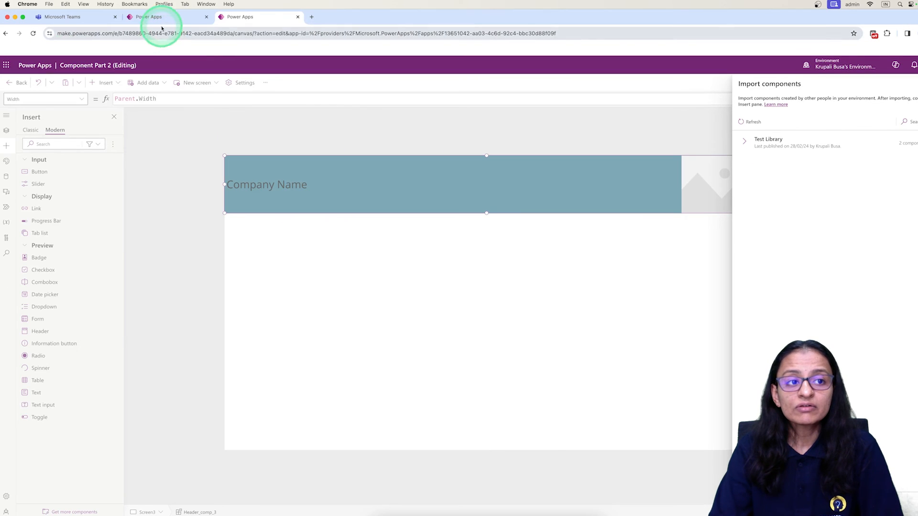
Recheck the Header Lib editor and refresh the list of importable component libraries, expanding and collapsing Test Library
left_click(162, 19)
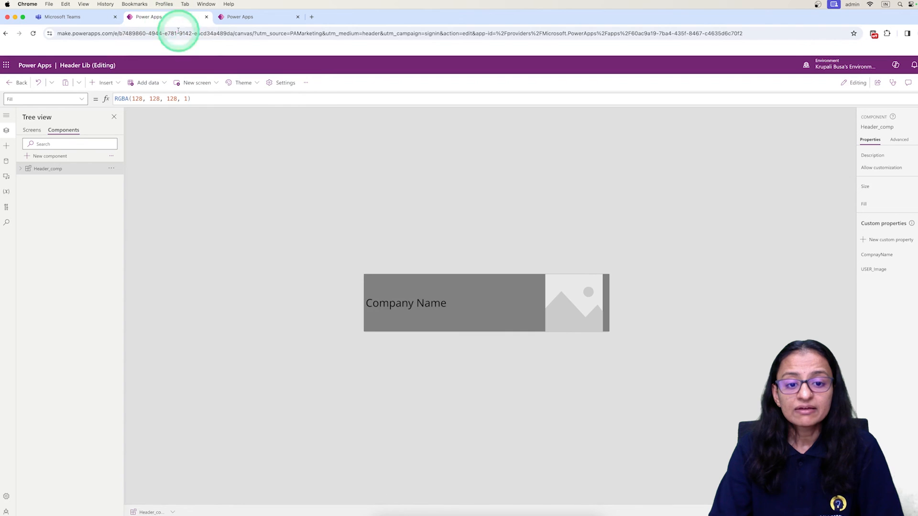
left_click(261, 17)
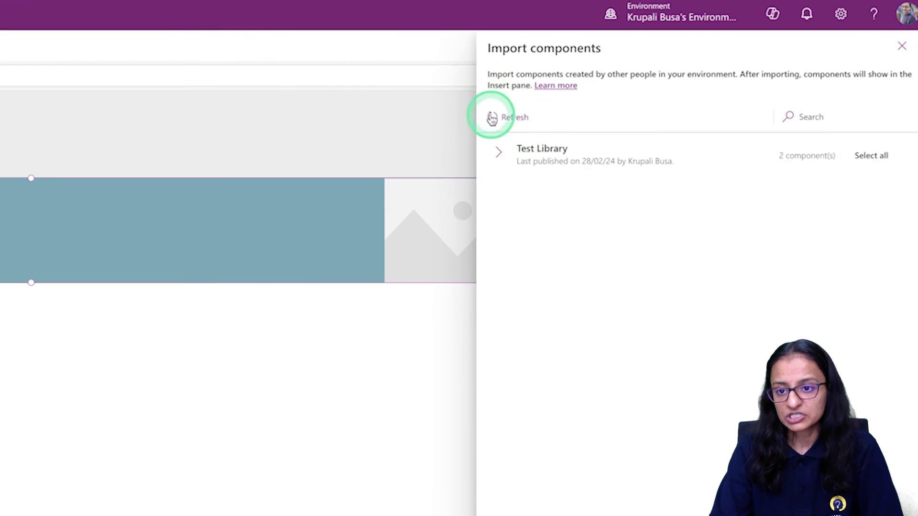
left_click(491, 118)
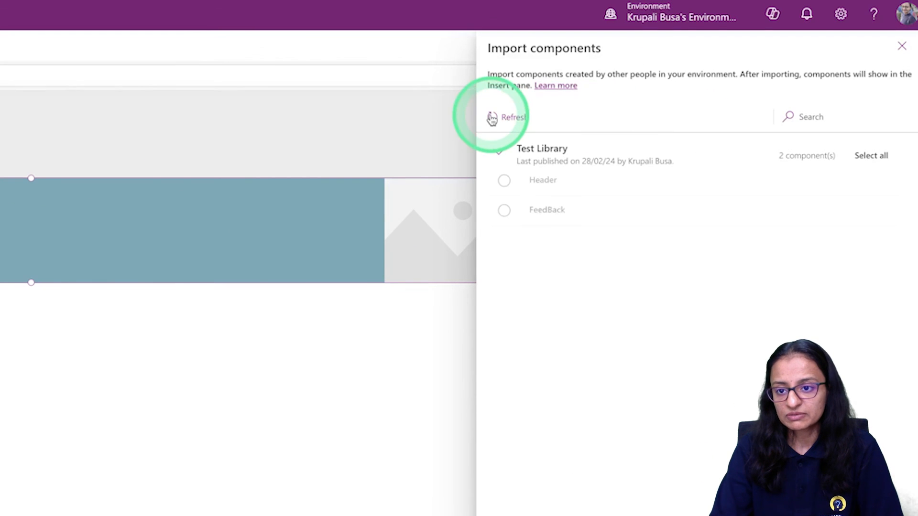
left_click(499, 156)
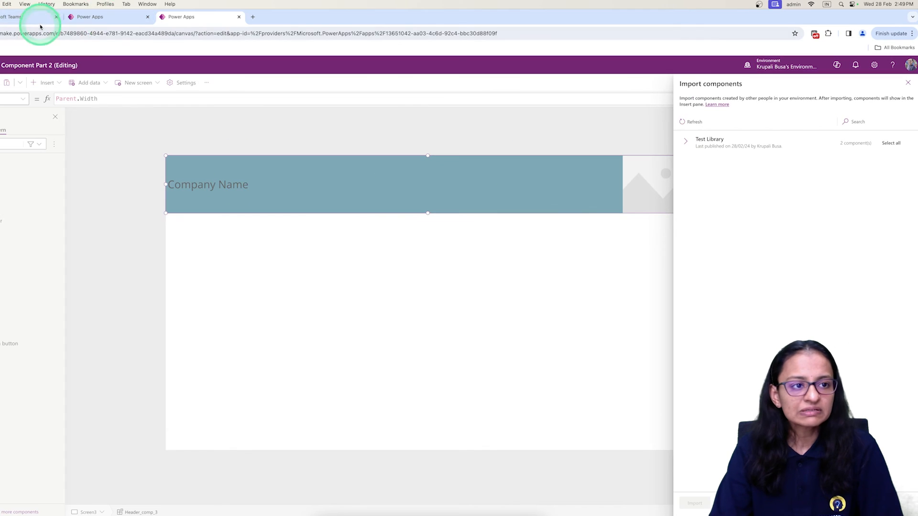
Switch to the Header Lib editor and reload it, confirming the site reload
left_click(105, 20)
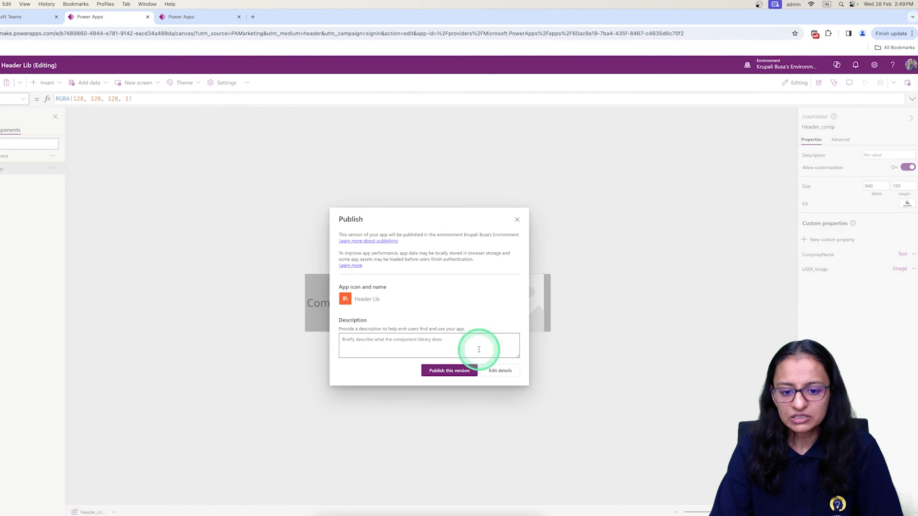
left_click(434, 374)
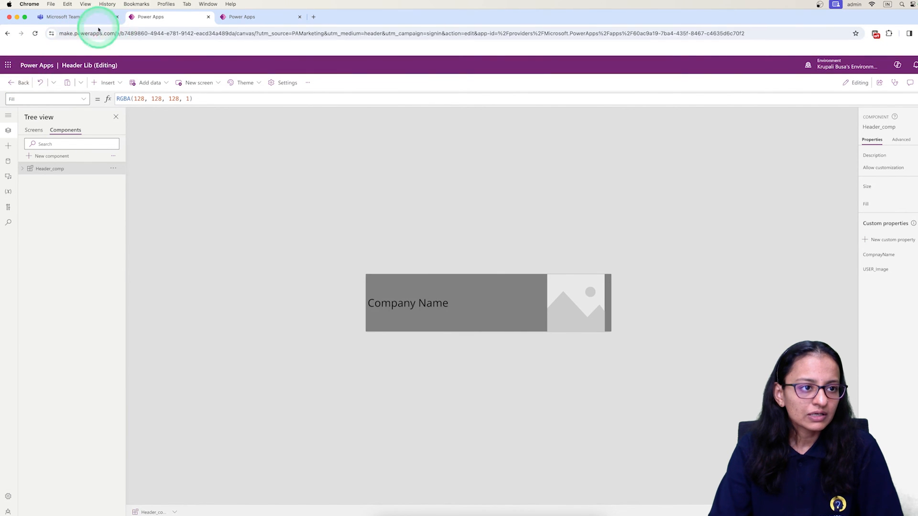
left_click(35, 33)
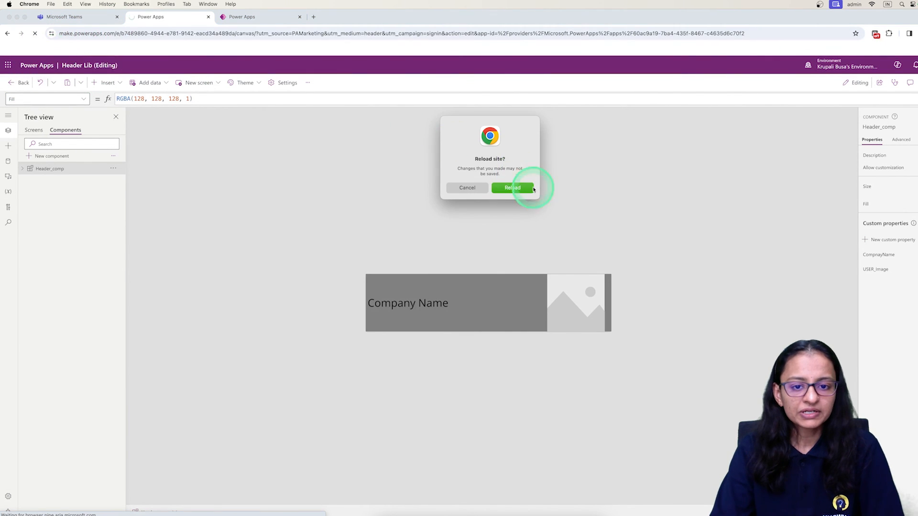
left_click(519, 189)
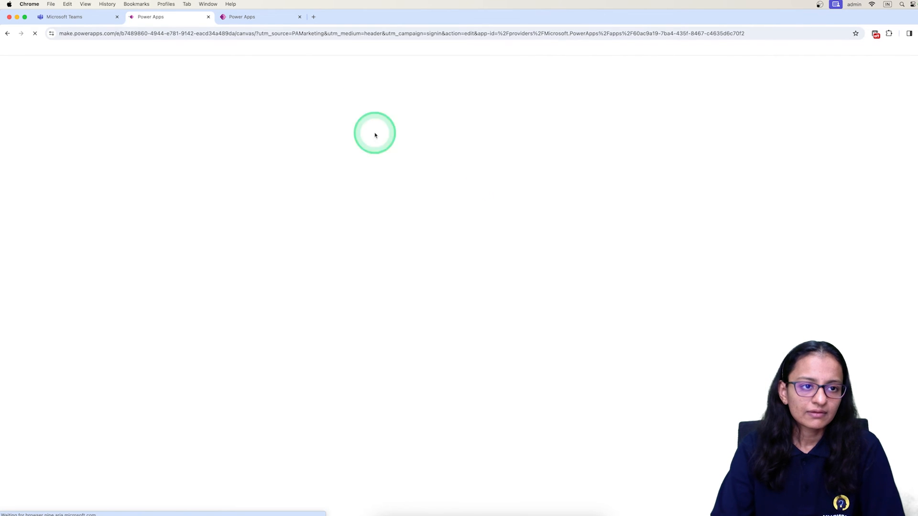
Close the import list in Component Part 2 and reload that editor, confirming the reload
left_click(262, 16)
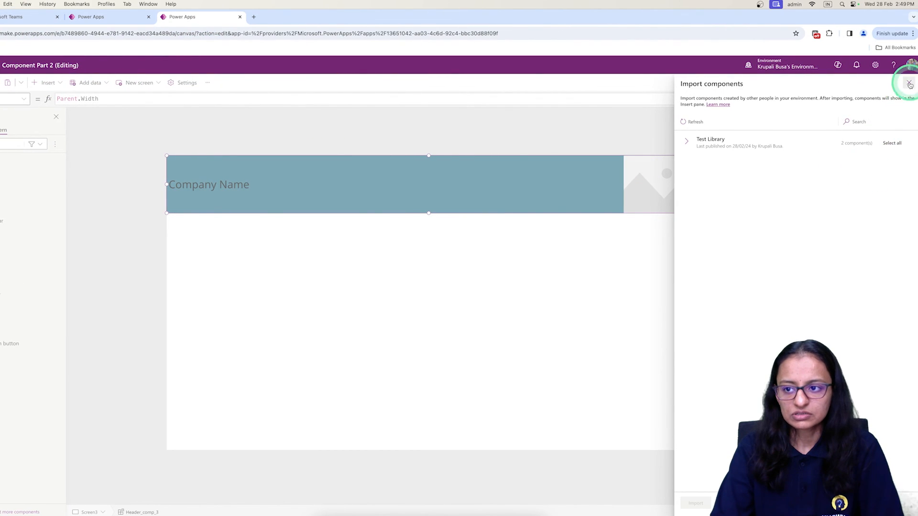
left_click(910, 84)
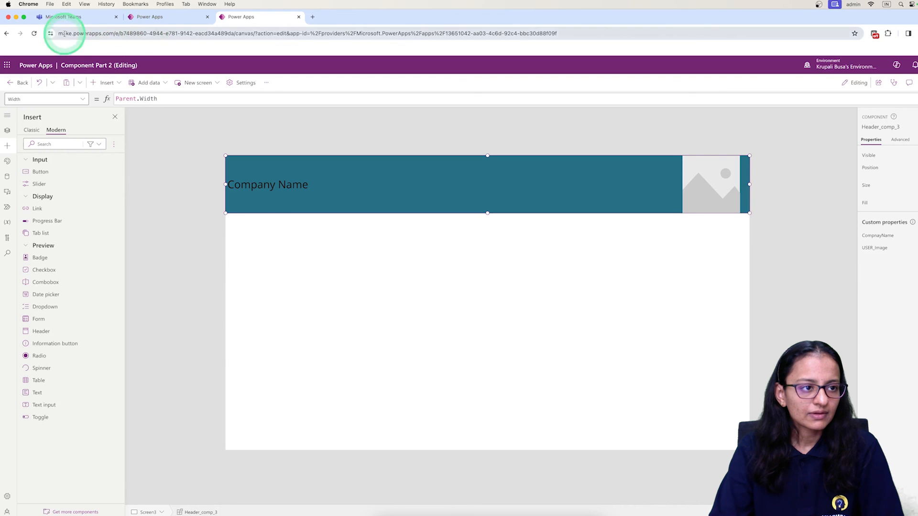
left_click(32, 34)
left_click(512, 189)
left_click(183, 23)
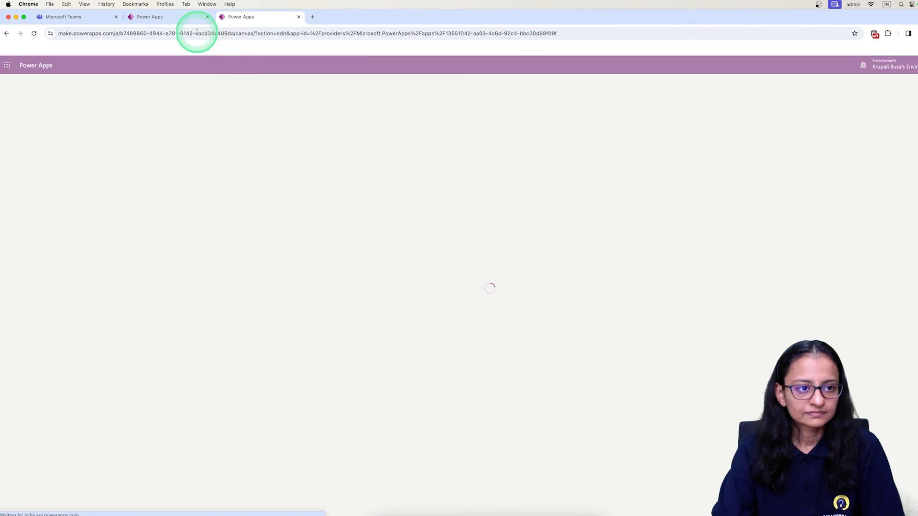
left_click(260, 18)
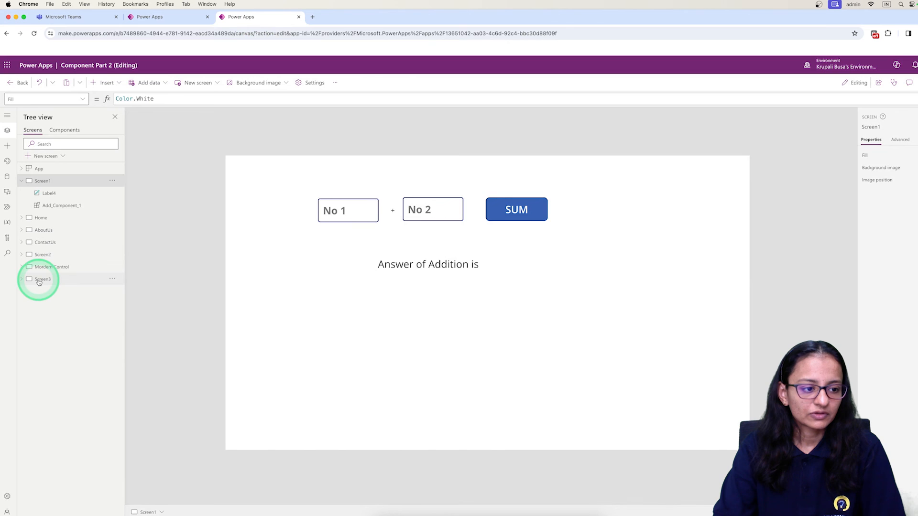
Check the header component on Screen3 and add a new blank screen to the app
left_click(41, 280)
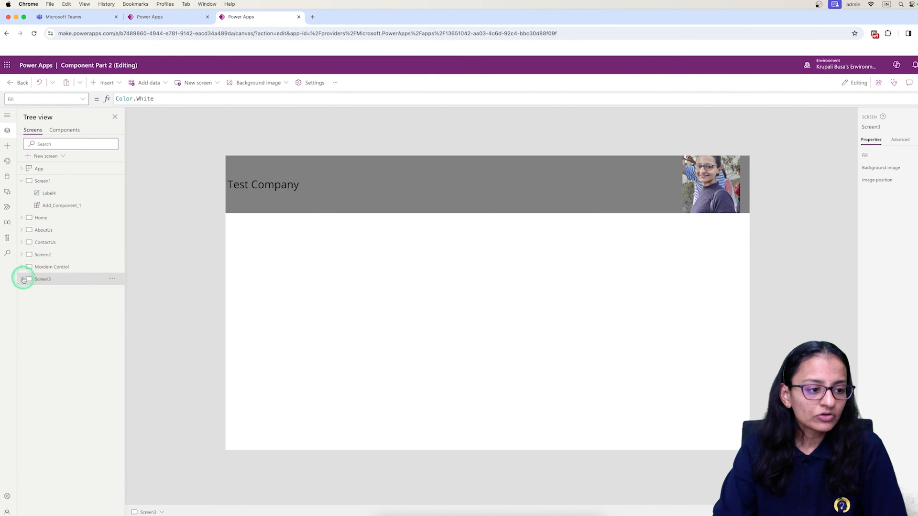
left_click(46, 296)
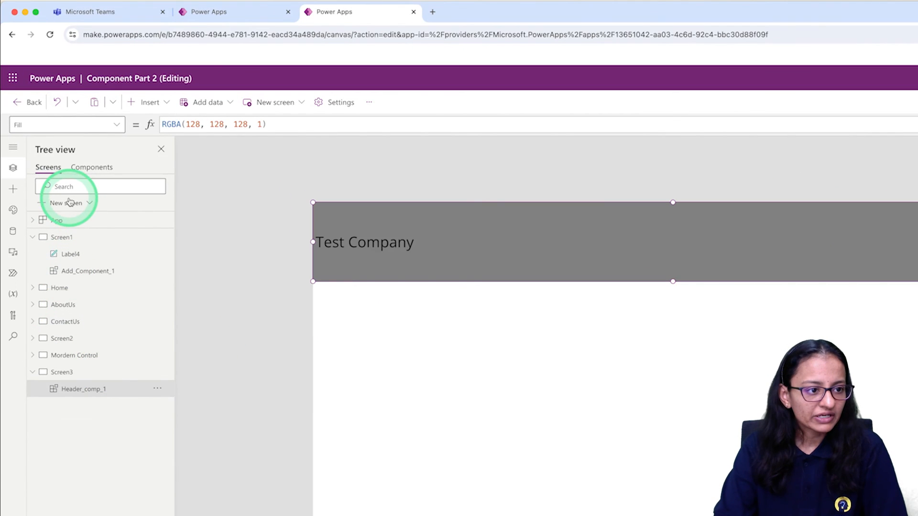
left_click(70, 202)
left_click(72, 267)
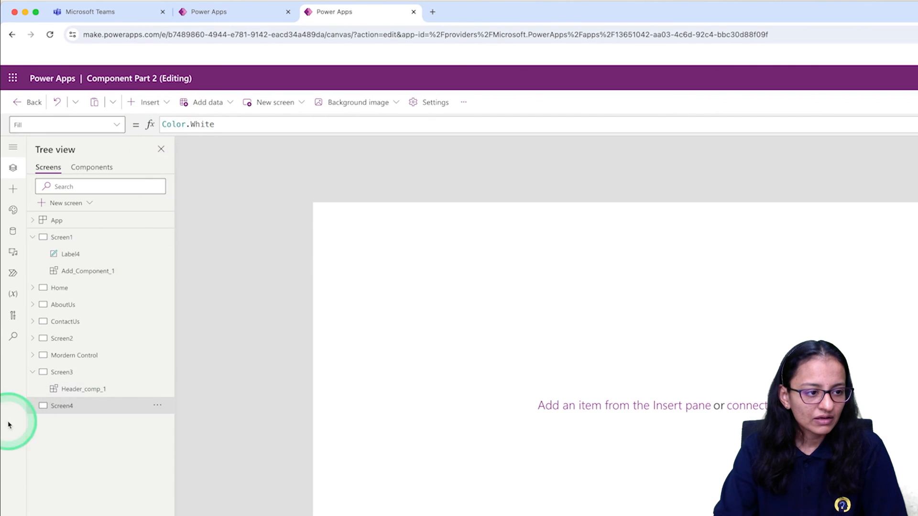
Remove the Header_comp library component from the app and confirm the removal
left_click(149, 103)
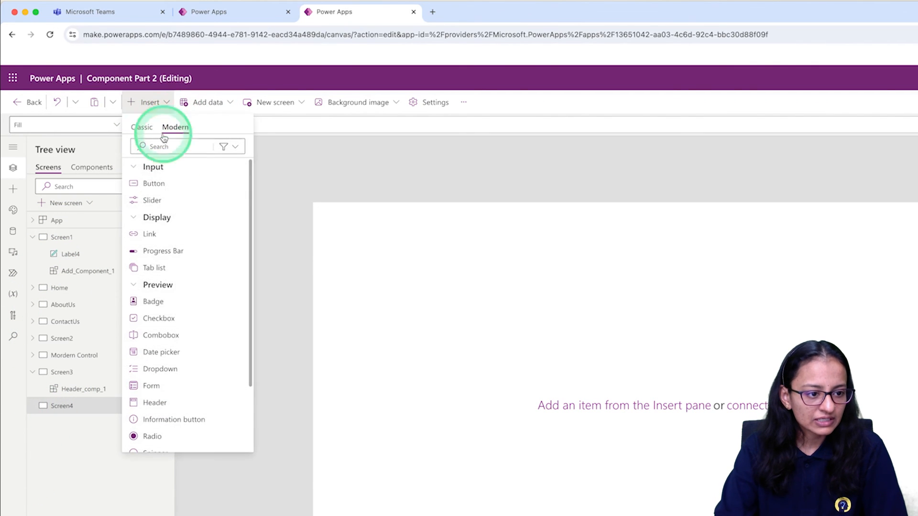
left_click(141, 127)
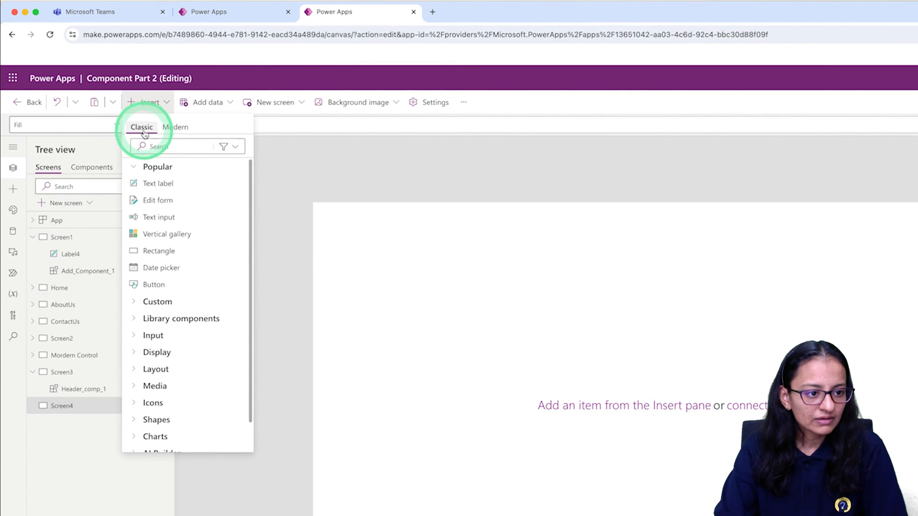
left_click(146, 325)
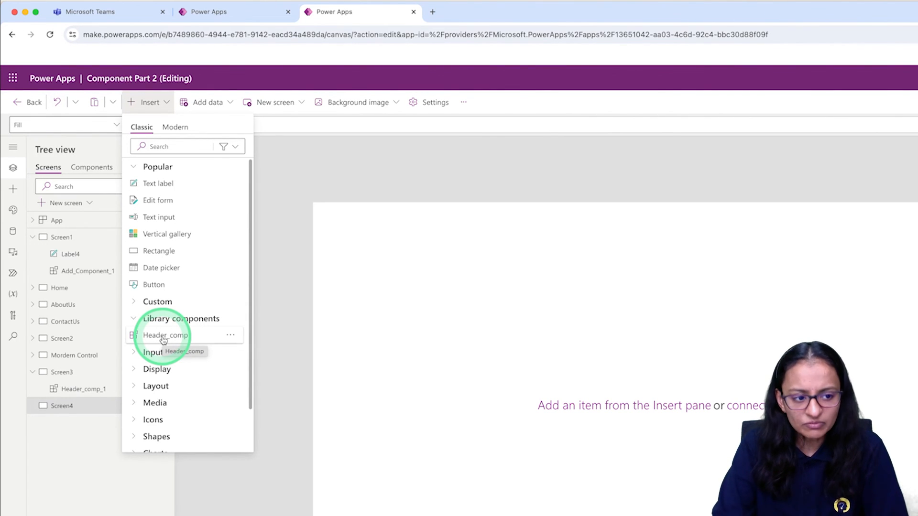
left_click(231, 335)
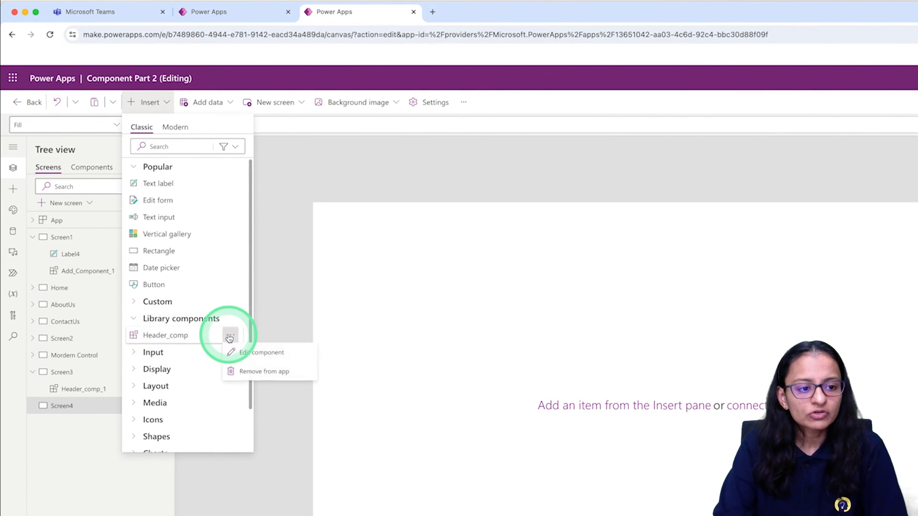
left_click(251, 373)
left_click(722, 427)
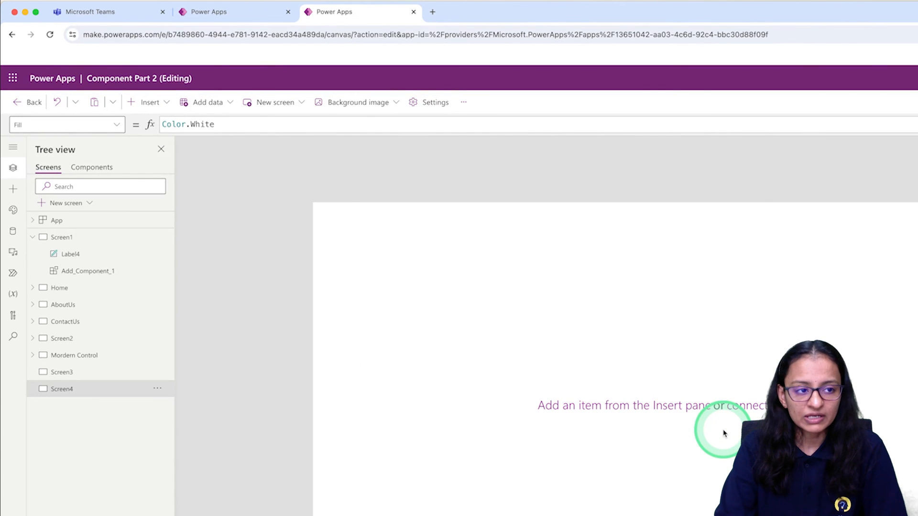
Check the import list for Header Lib, close it, and look for library components among the classic insert controls
left_click(13, 191)
left_click(118, 499)
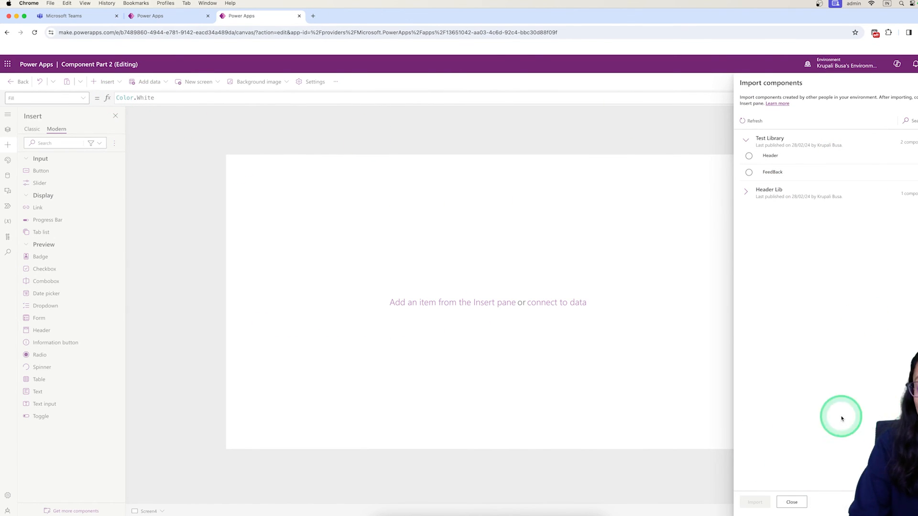
left_click(792, 502)
left_click(105, 82)
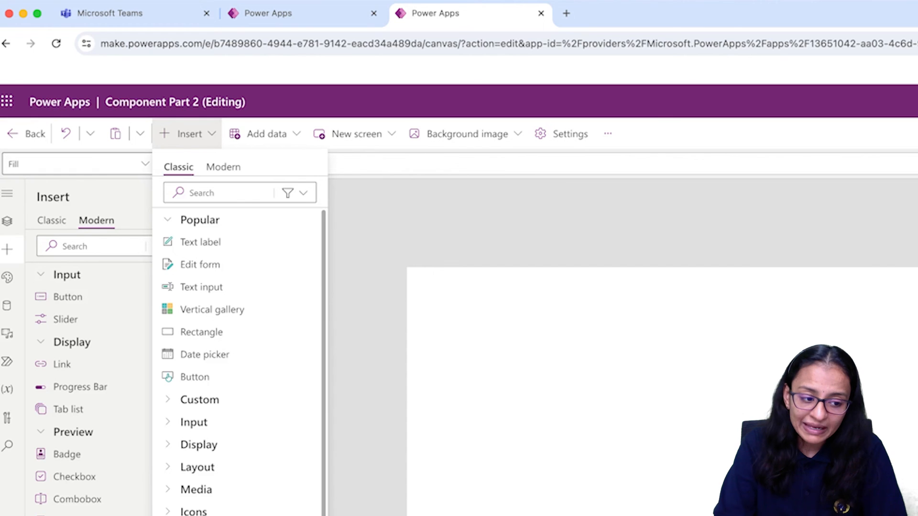
Import the Header_comp component from Header Lib into the app
left_click(61, 514)
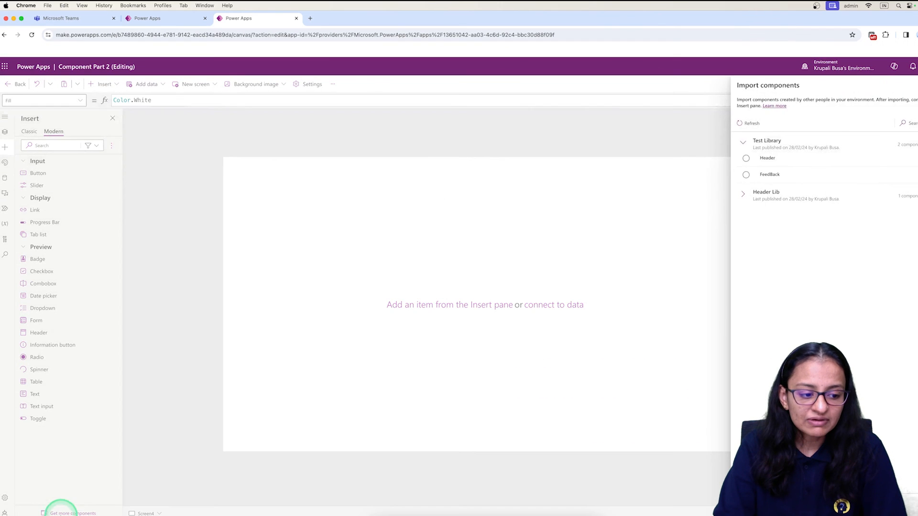
left_click(60, 514)
left_click(61, 514)
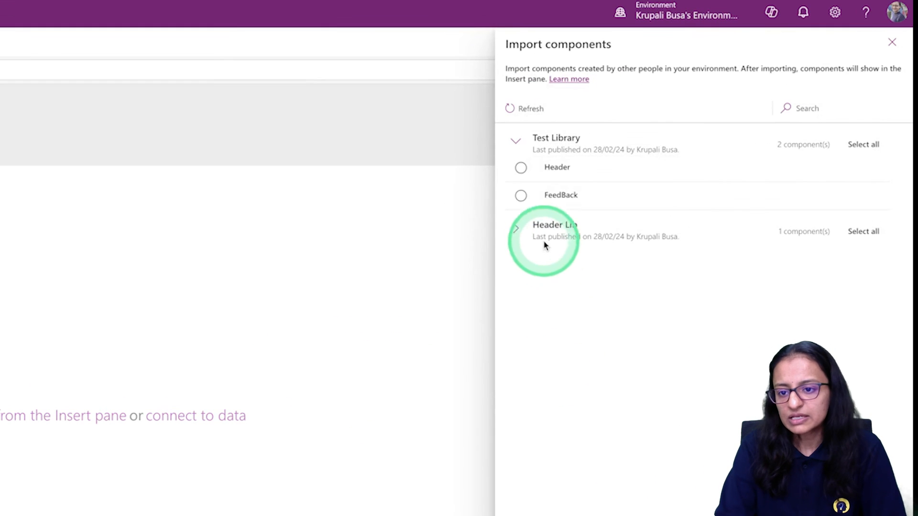
left_click(758, 193)
left_click(537, 254)
left_click(526, 497)
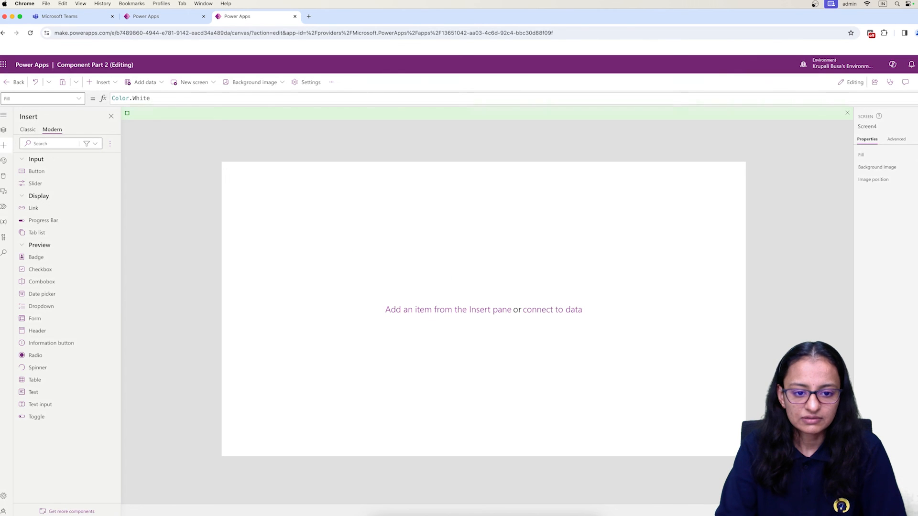
Insert the Header_comp library component on Screen4 and stretch it across the full screen width
left_click(255, 391)
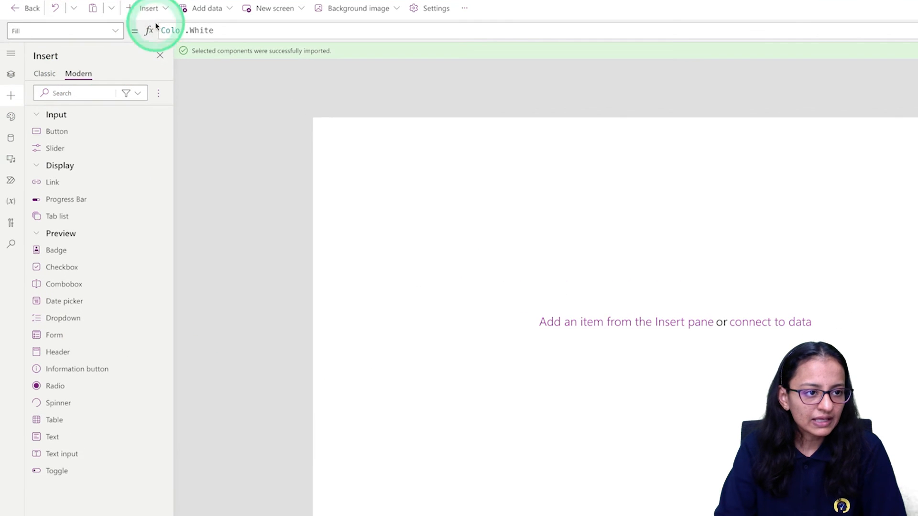
left_click(48, 74)
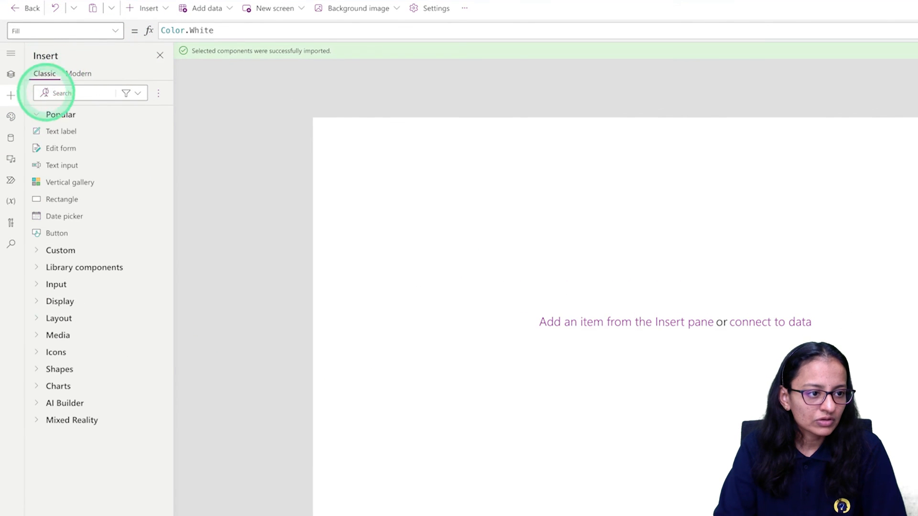
left_click(8, 75)
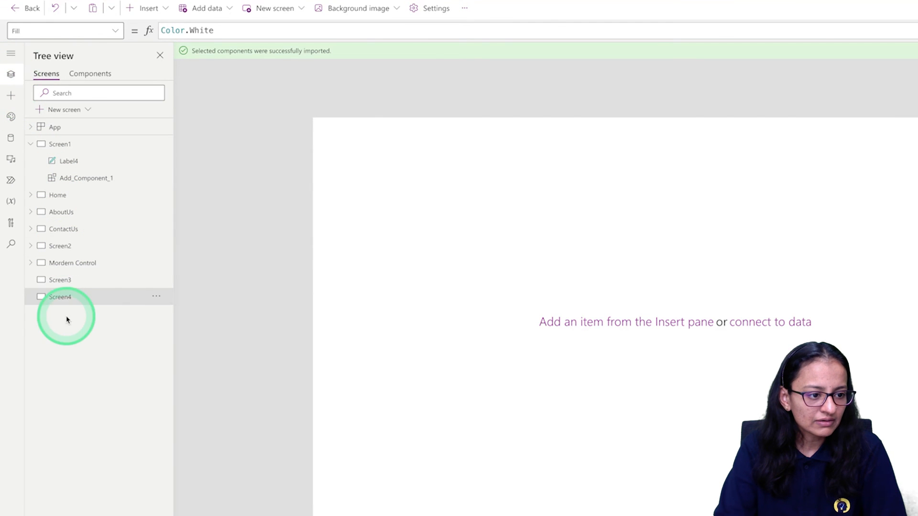
left_click(147, 8)
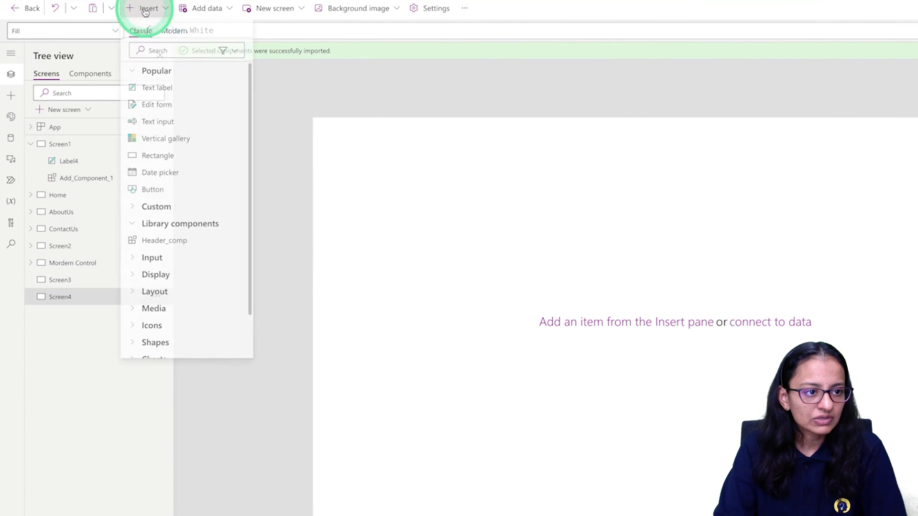
left_click(155, 244)
left_click(597, 180)
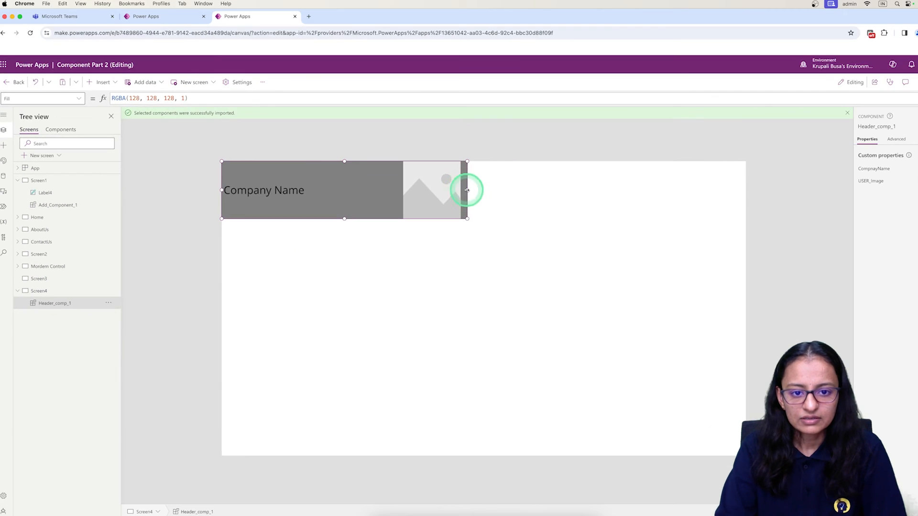
left_click_drag(467, 190, 747, 194)
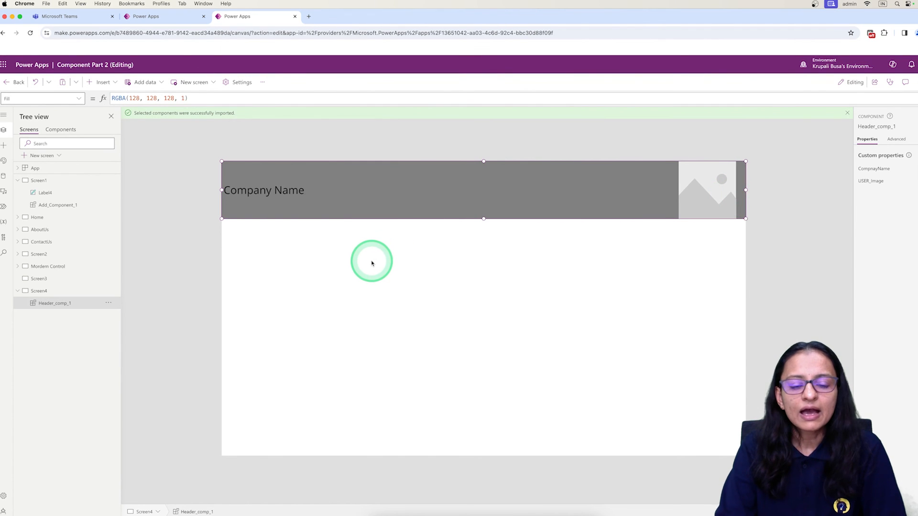